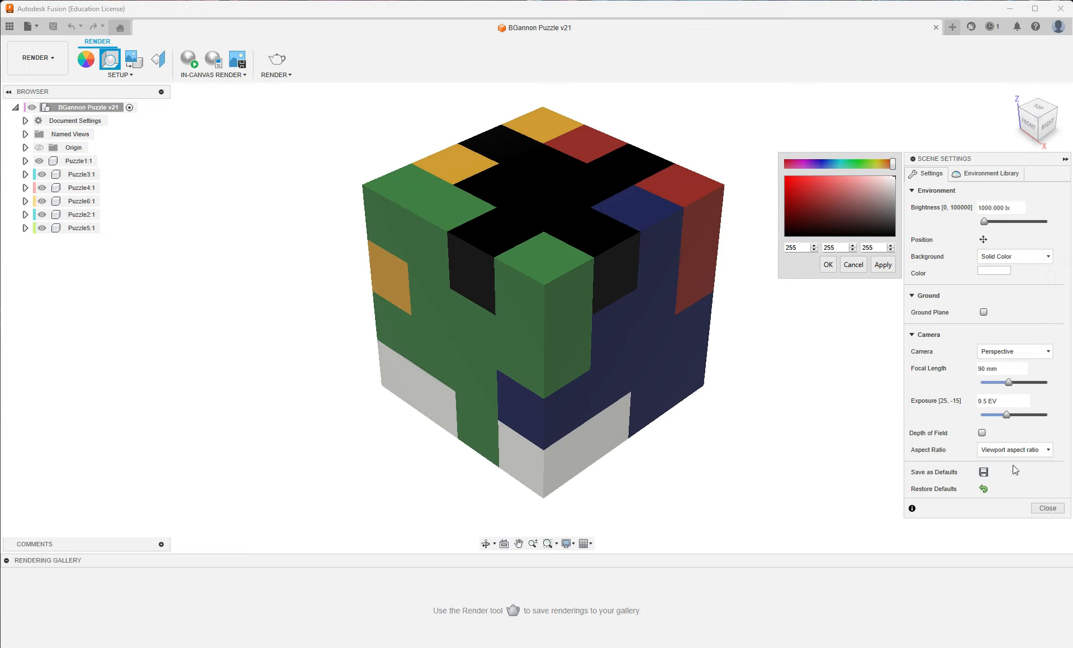
Step: Apply the white solid background color (255, 255, 255) and close the scene settings
click(828, 264)
click(1048, 509)
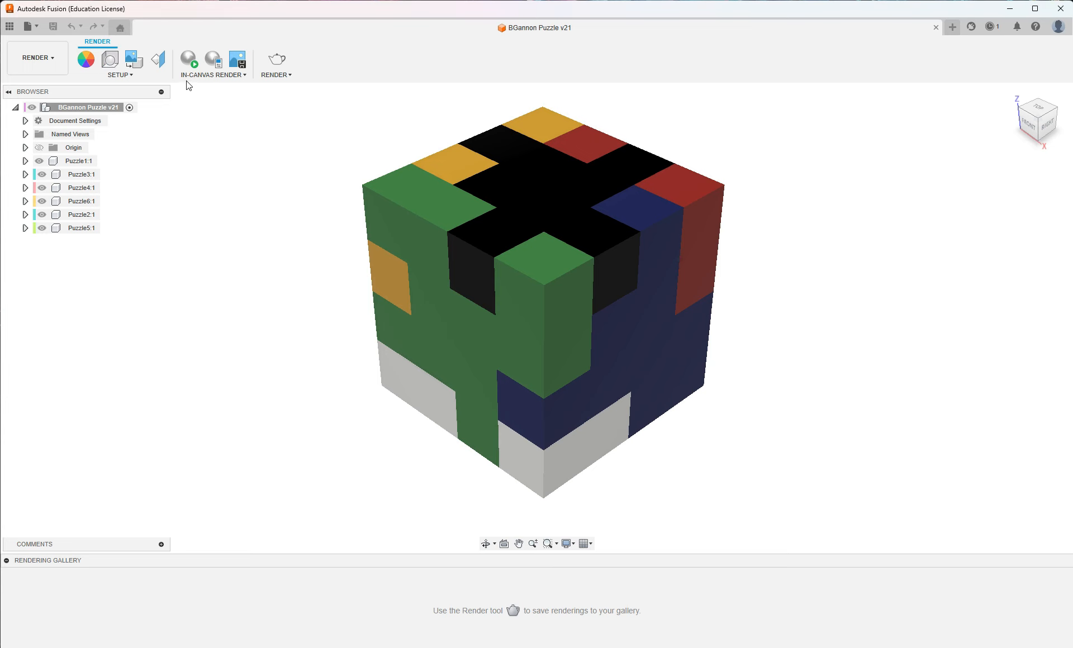
Step: Run an in-canvas render of the puzzle cube, raise its quality to Infinite, and restart the render
click(190, 61)
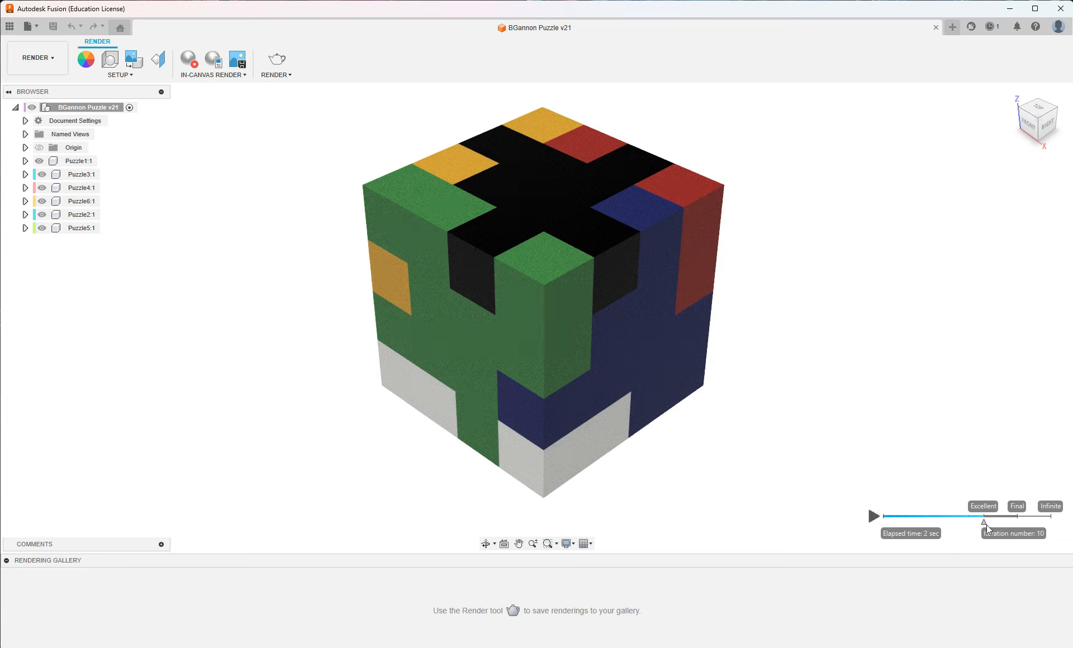
drag(984, 522, 1016, 523)
drag(1020, 522, 1050, 523)
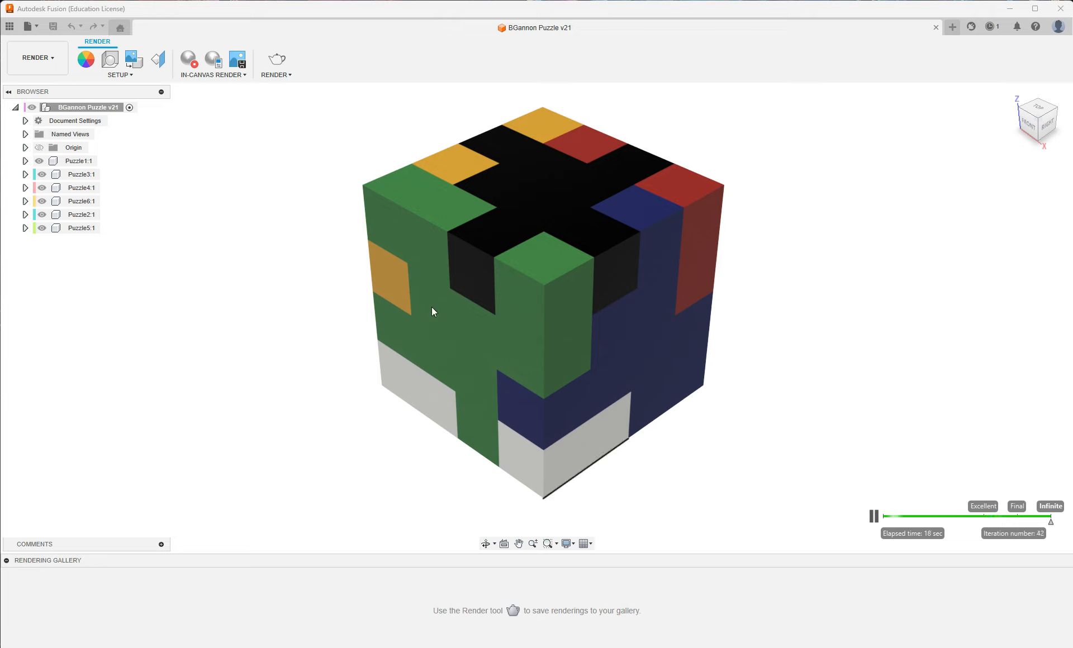
click(191, 61)
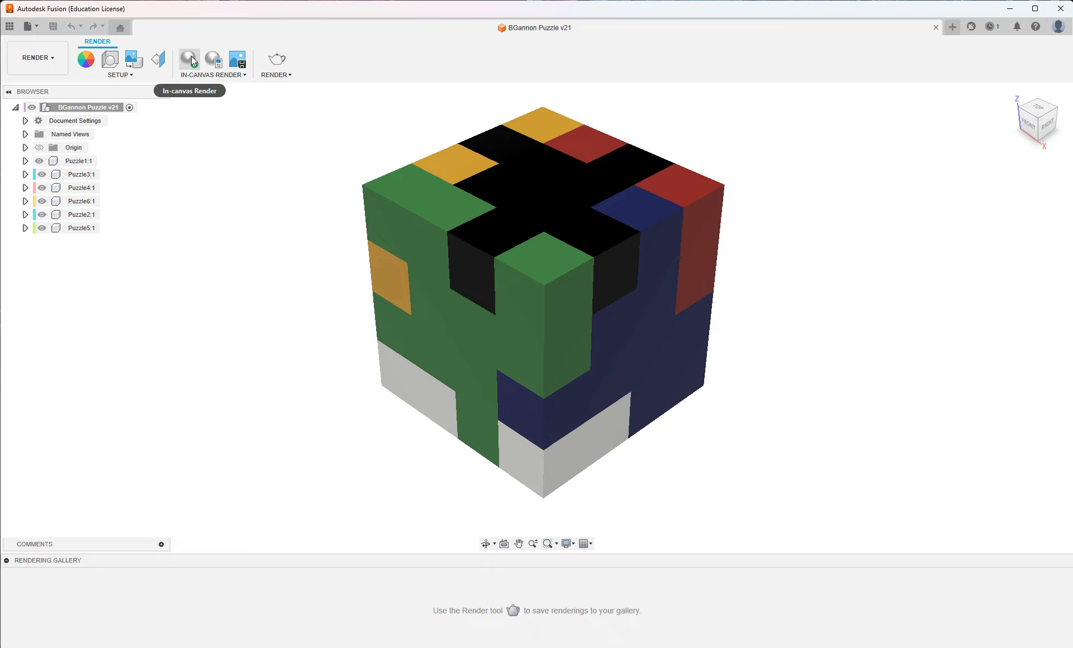
click(190, 61)
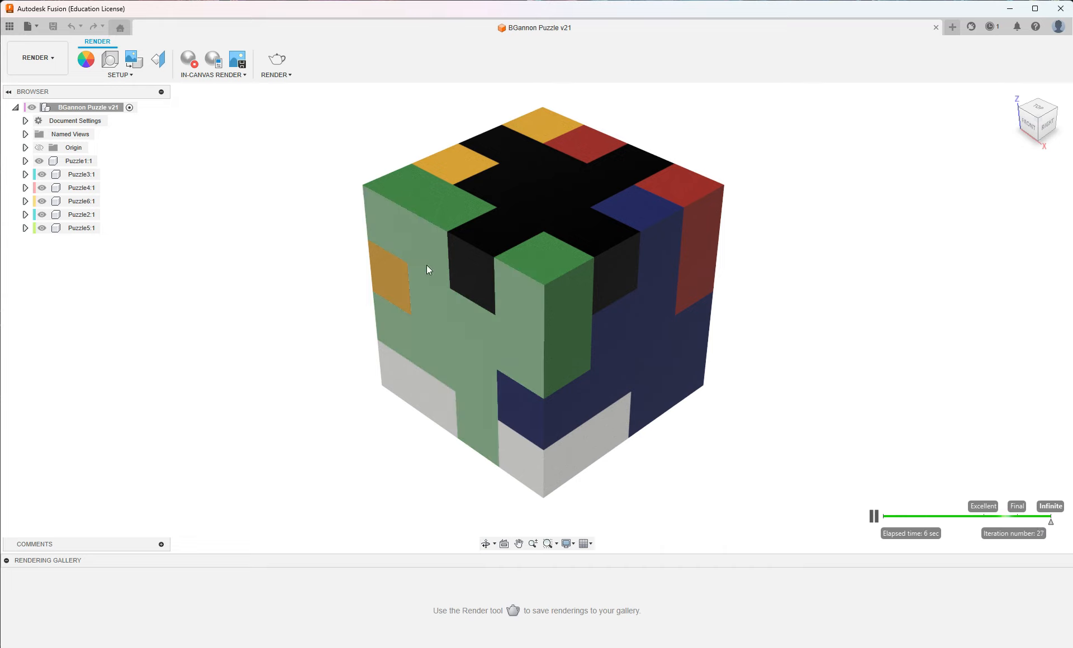
Step: Capture the rendered cube as an image at Current Document Window Size
click(238, 59)
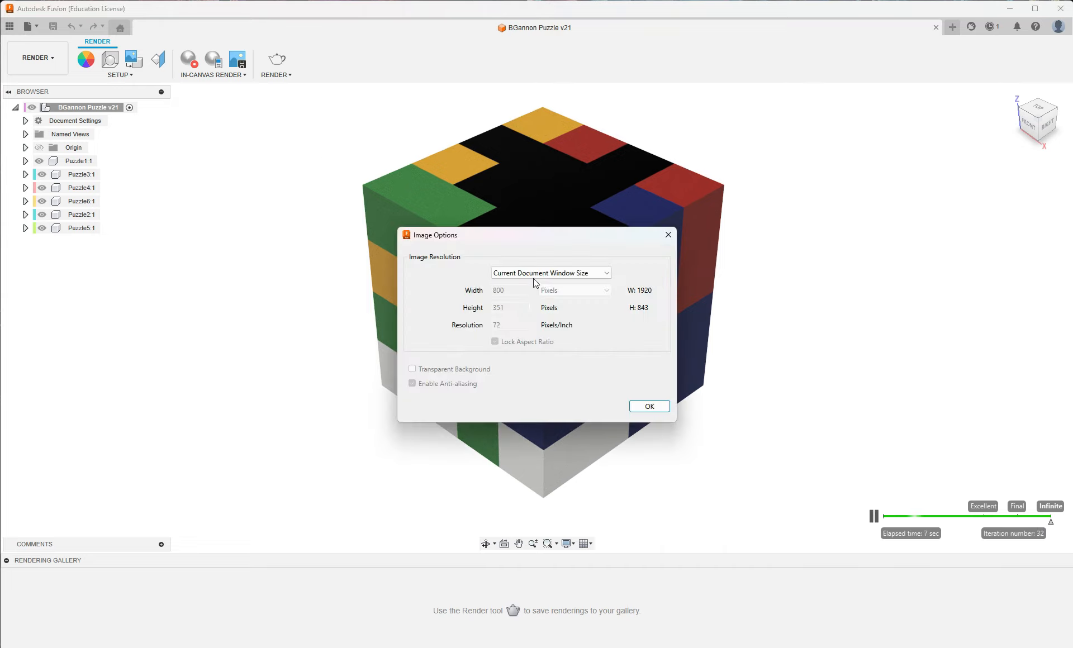
click(567, 278)
click(568, 285)
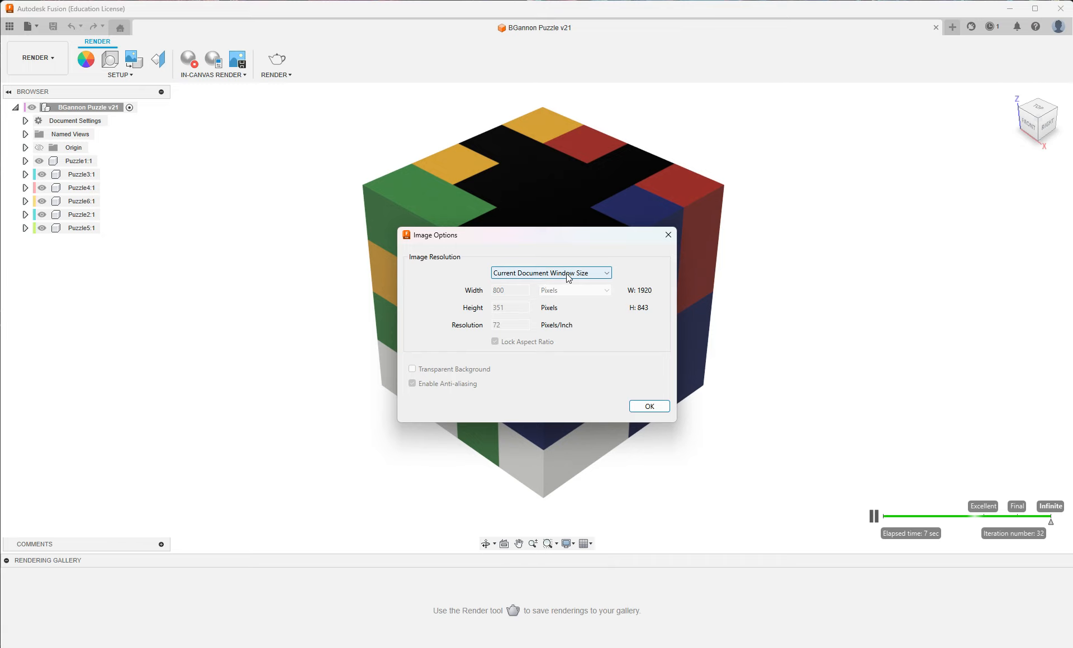
click(647, 409)
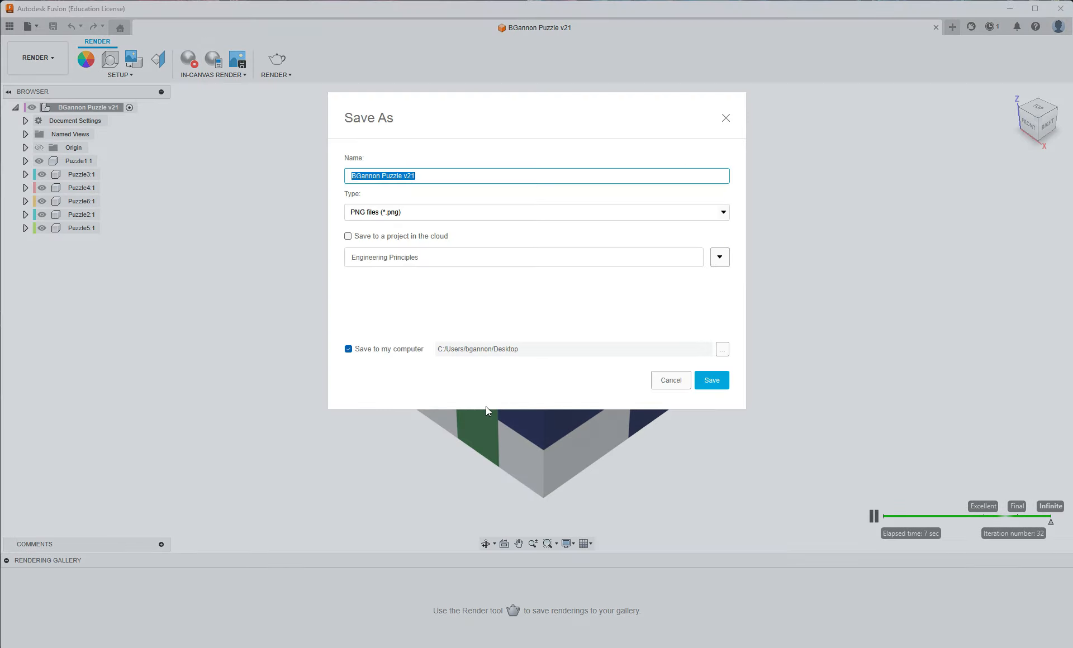
Step: Create a folder named Cubes on the desktop and choose it as the image's save location
click(722, 349)
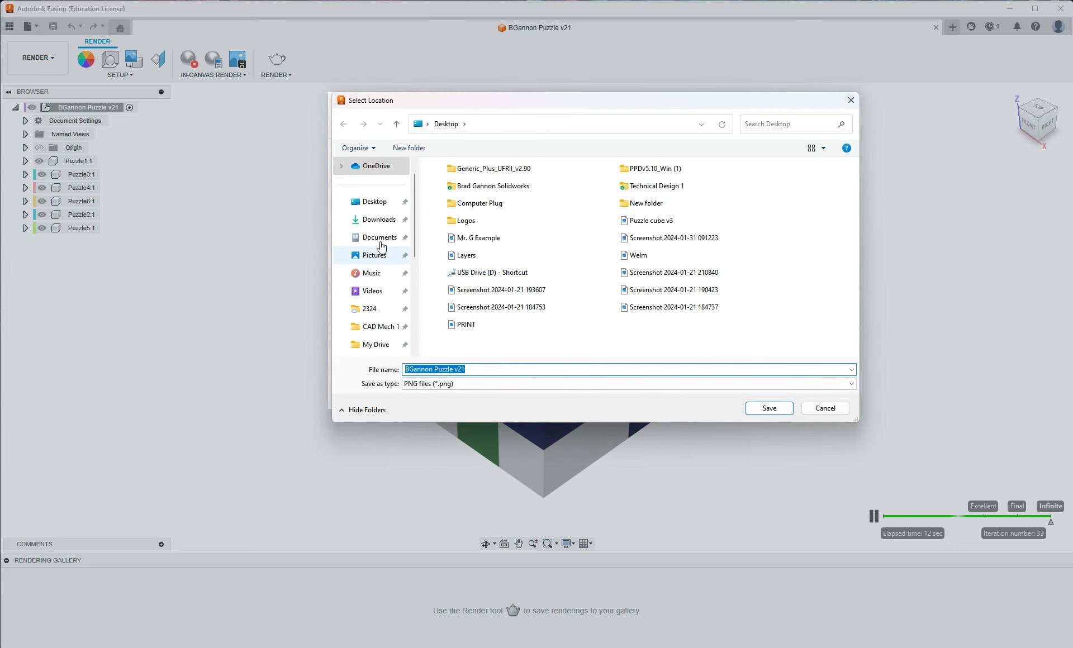
right_click(819, 300)
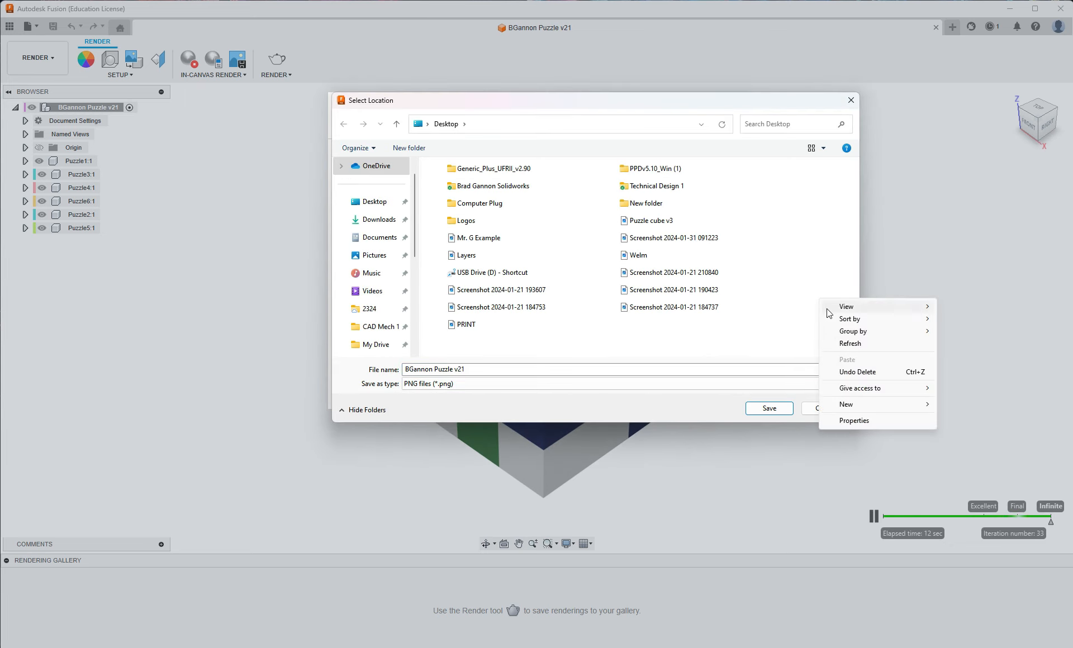
mouse_move(852, 404)
click(758, 410)
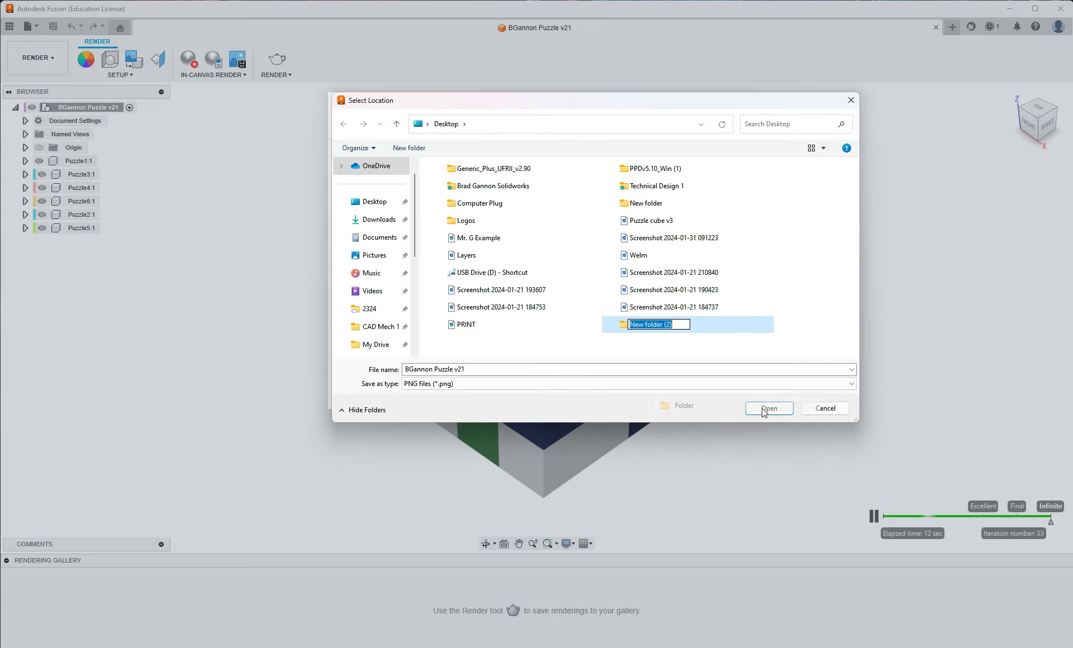
text(Cubes)
key(Return)
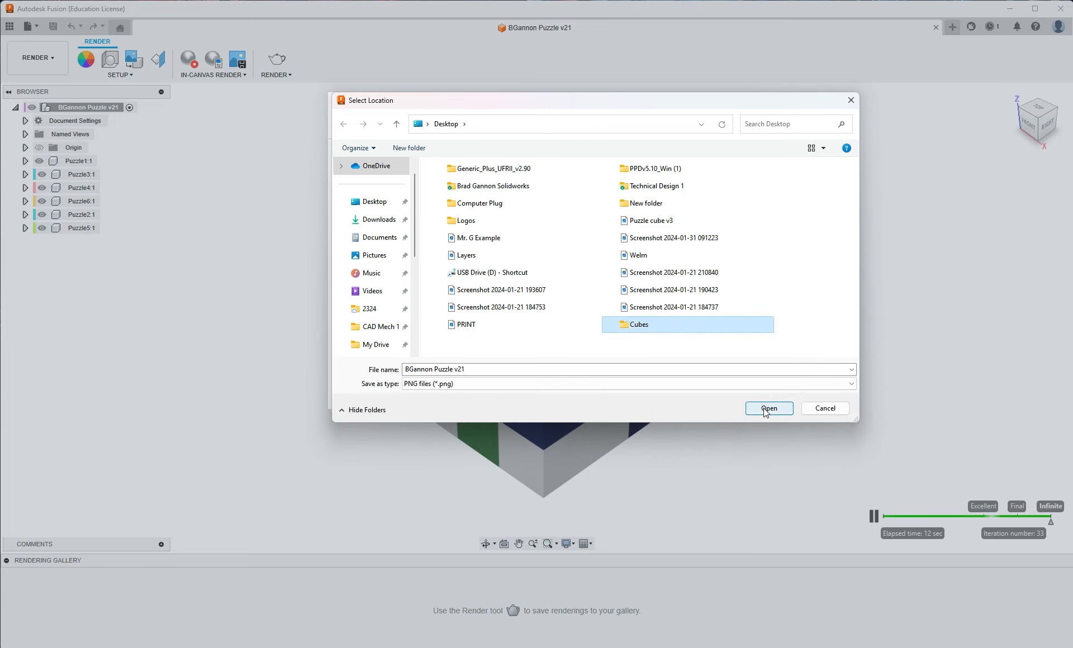
click(764, 409)
click(768, 408)
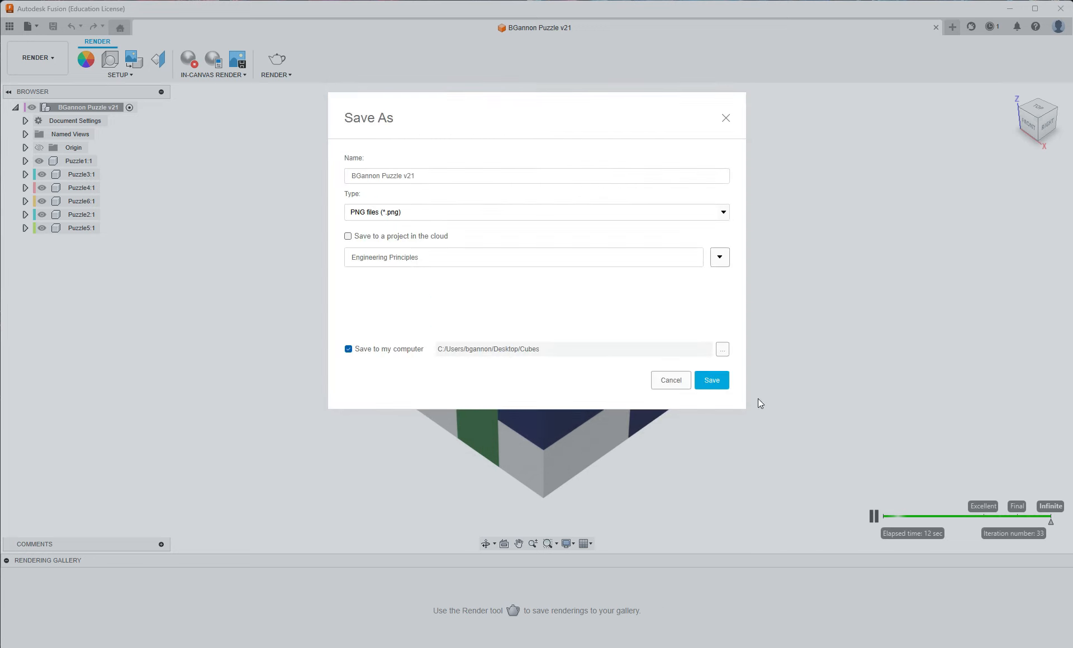
Step: Save the captured image as a PNG file in the Cubes folder and stop the in-canvas render
click(456, 179)
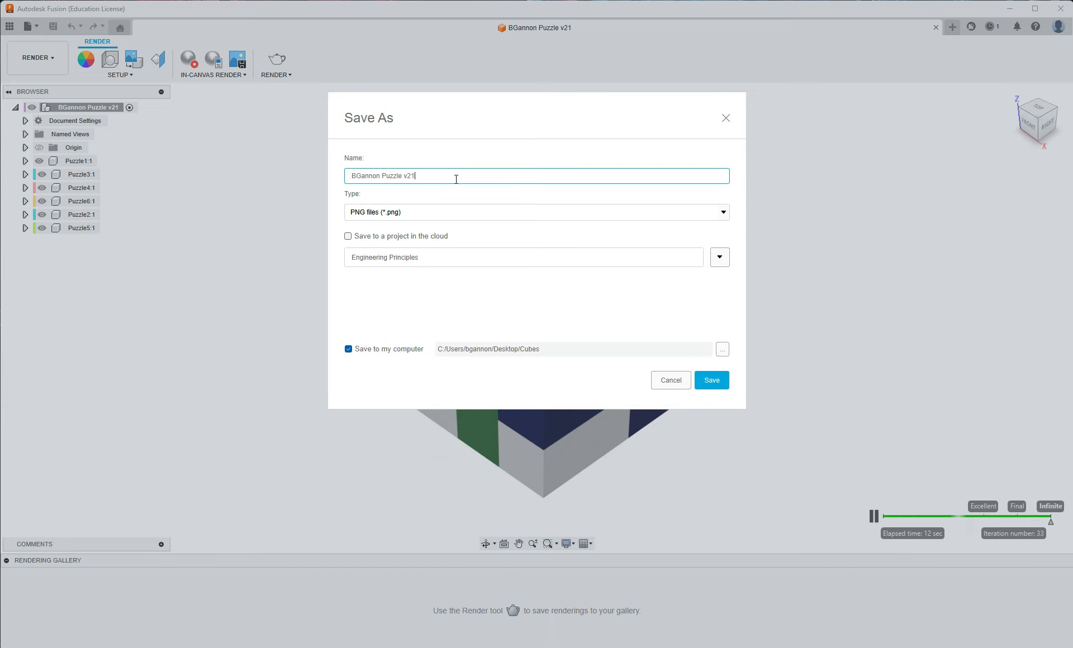
click(711, 380)
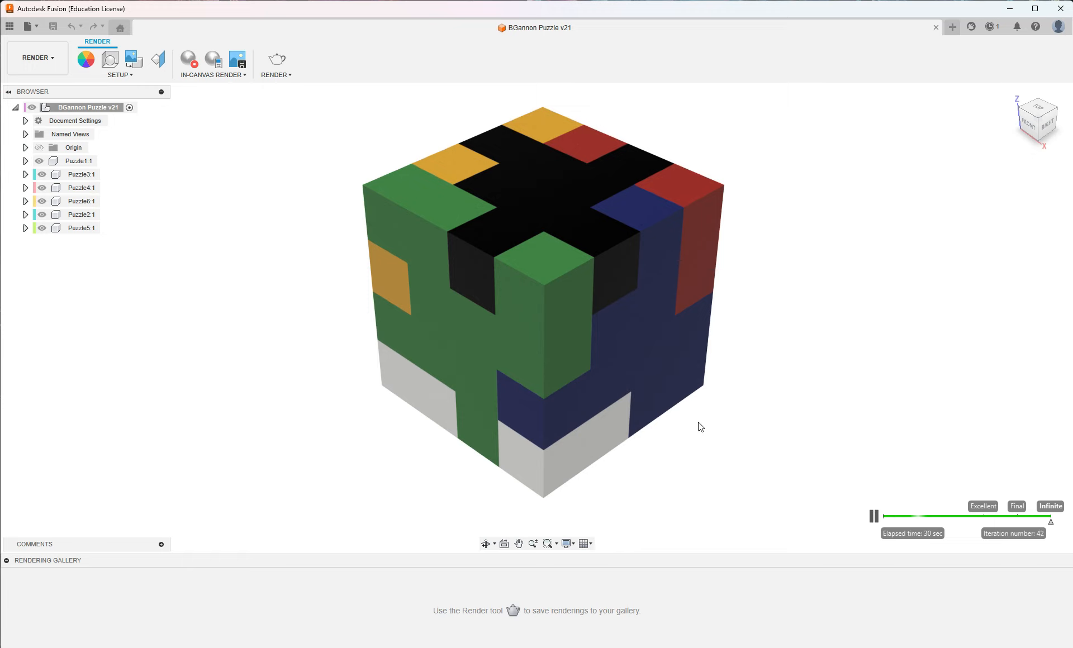
click(195, 67)
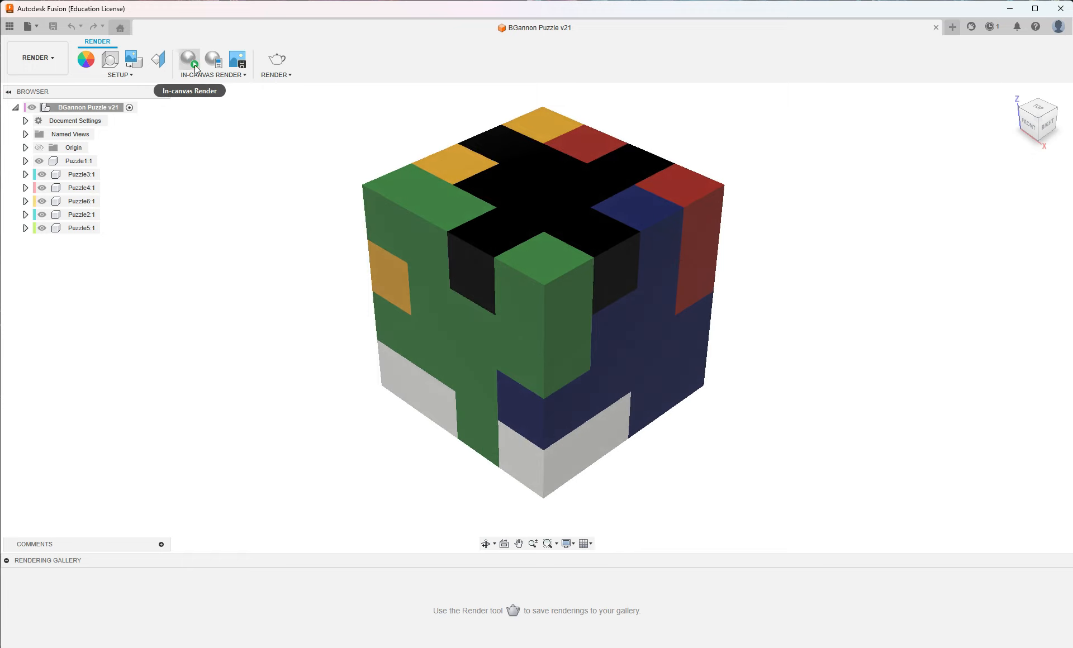
Step: Create a new manual drawing of the full assembly from the design, from scratch with ASME standard, inches and sheet size B
click(43, 60)
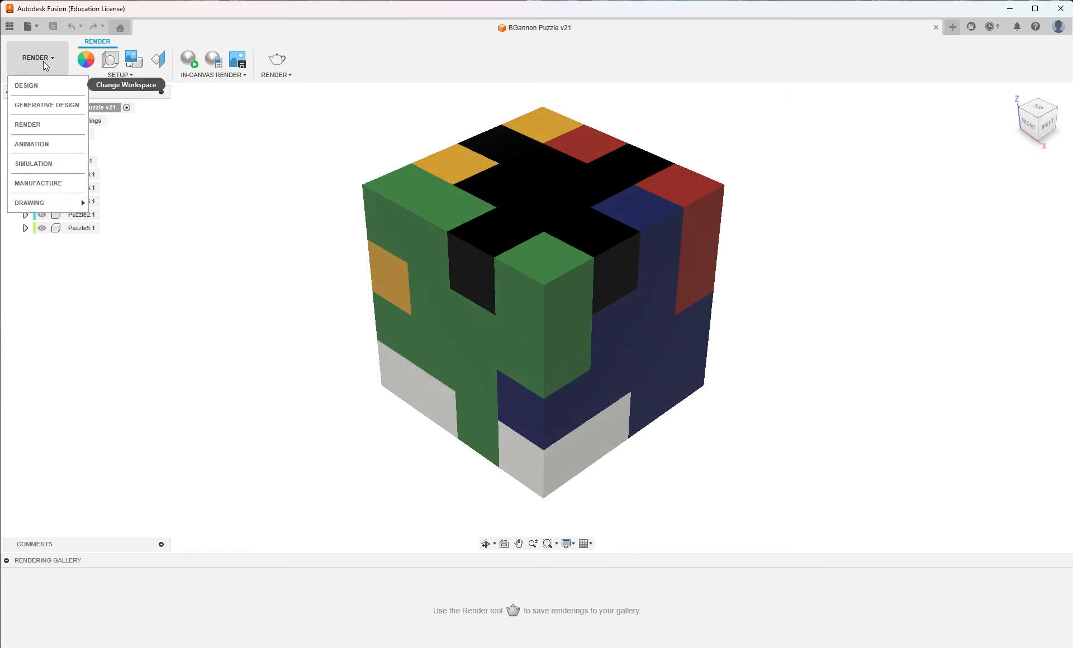
mouse_move(39, 203)
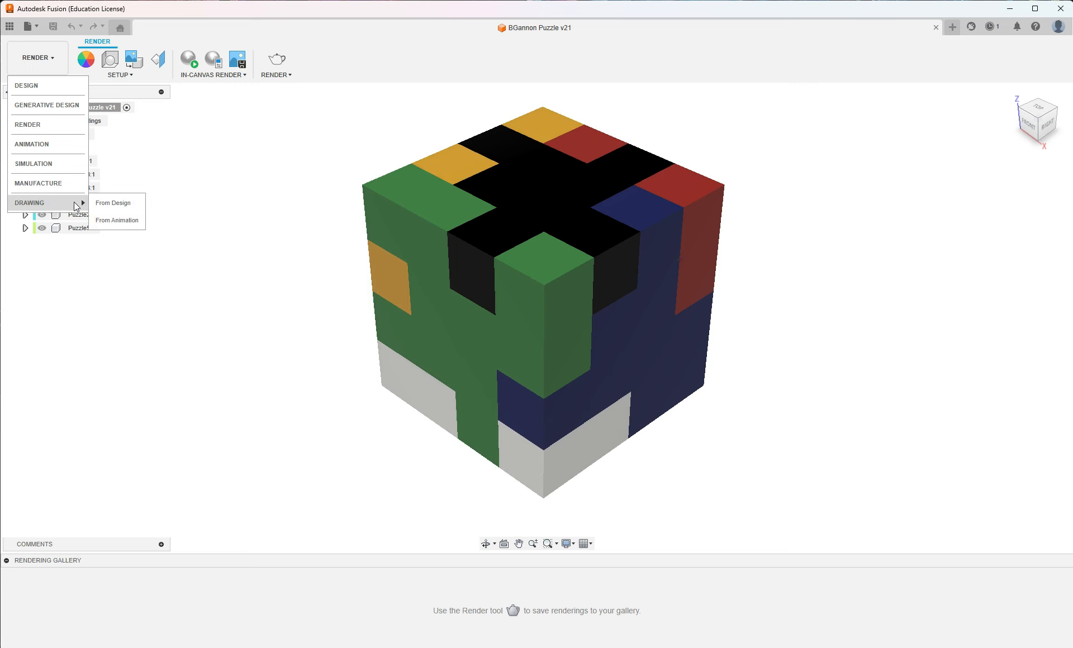
click(103, 202)
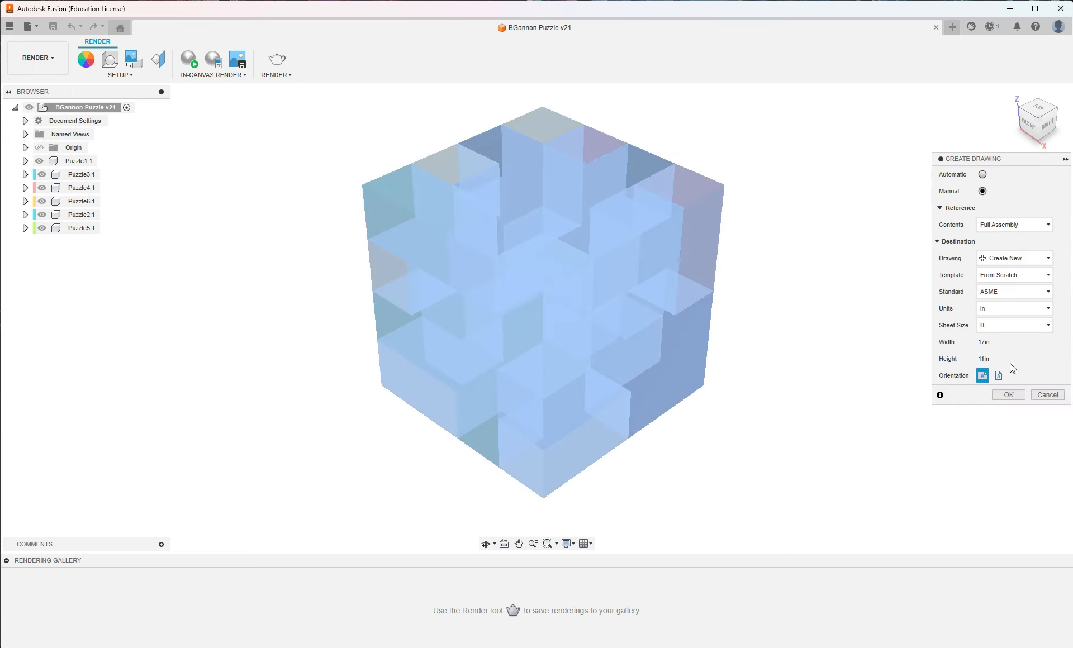
click(1009, 396)
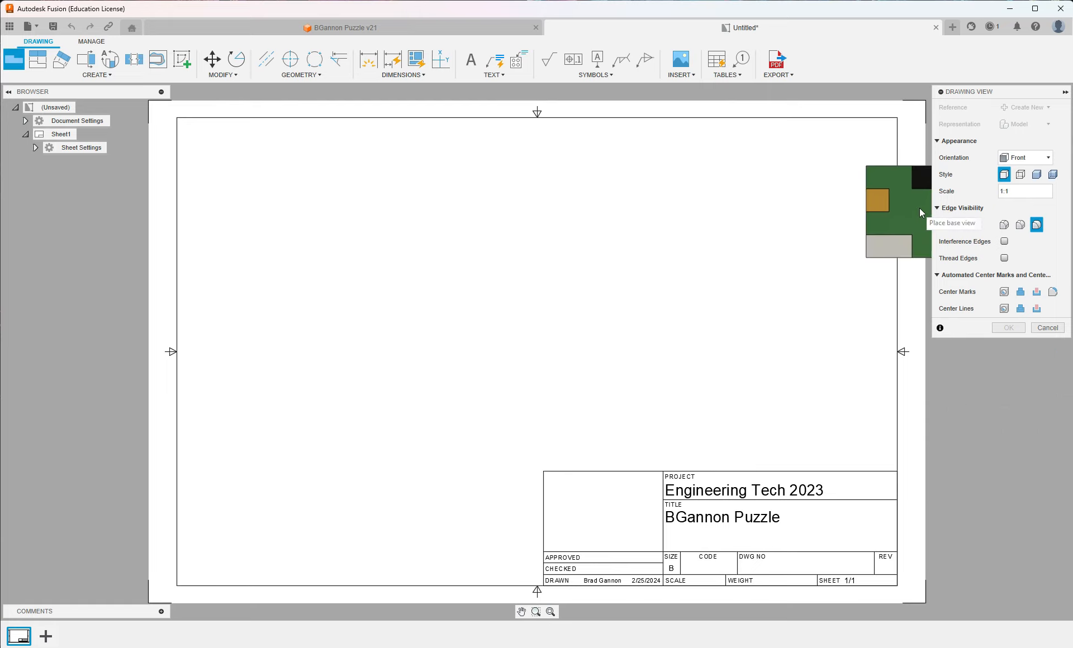
Step: Place a shaded Top base view at 1:1 scale in the upper-left area of the drawing sheet
click(1031, 159)
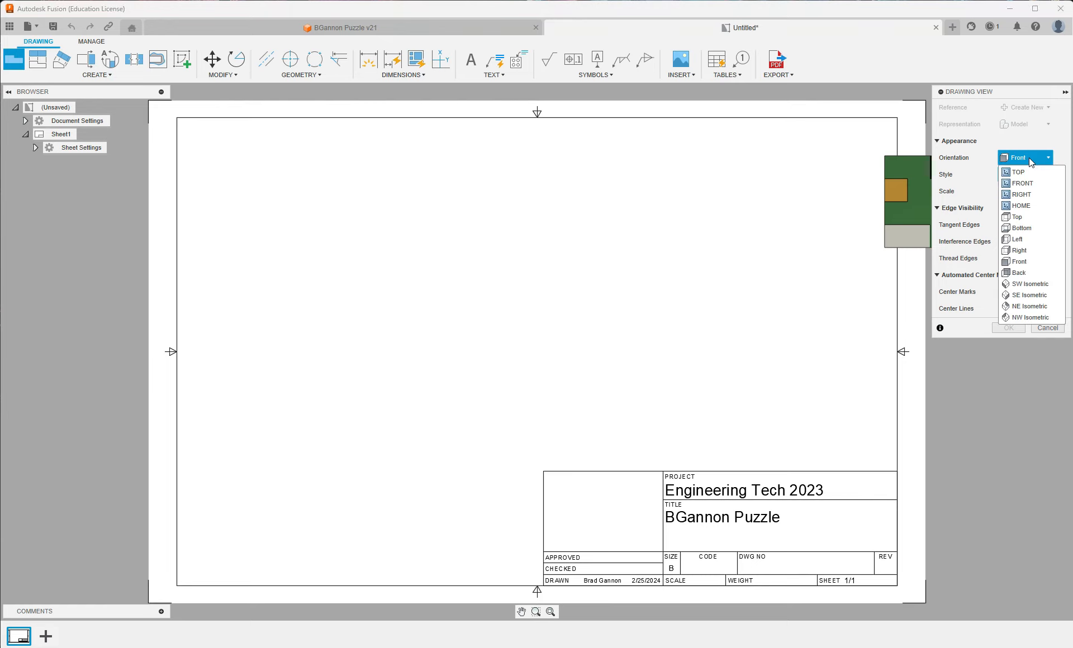
click(1018, 217)
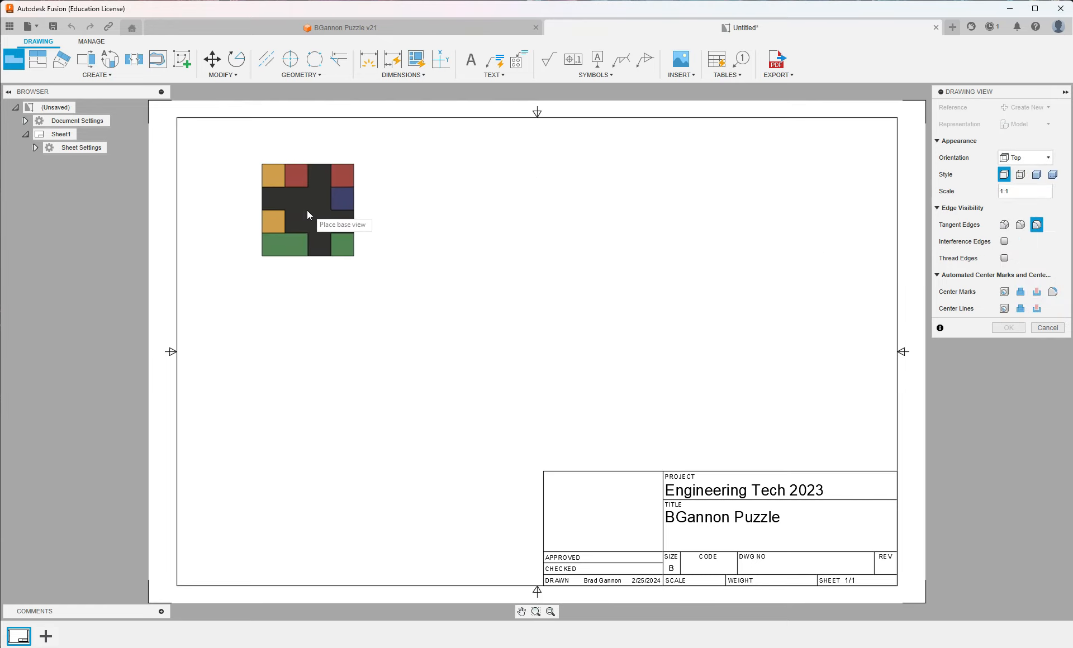
click(287, 213)
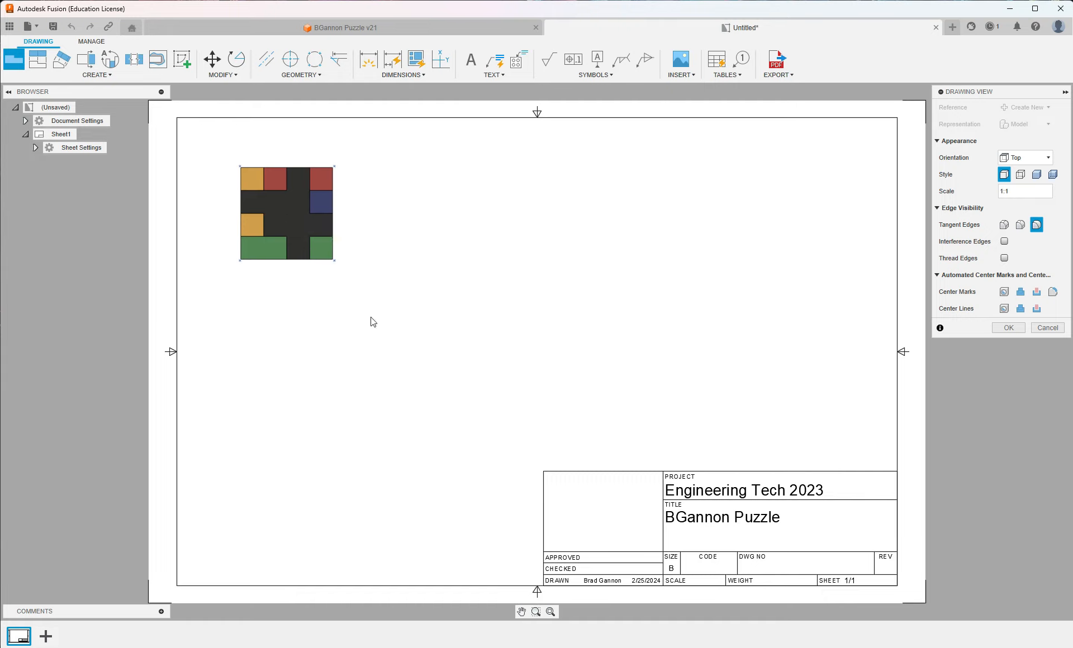
click(1037, 175)
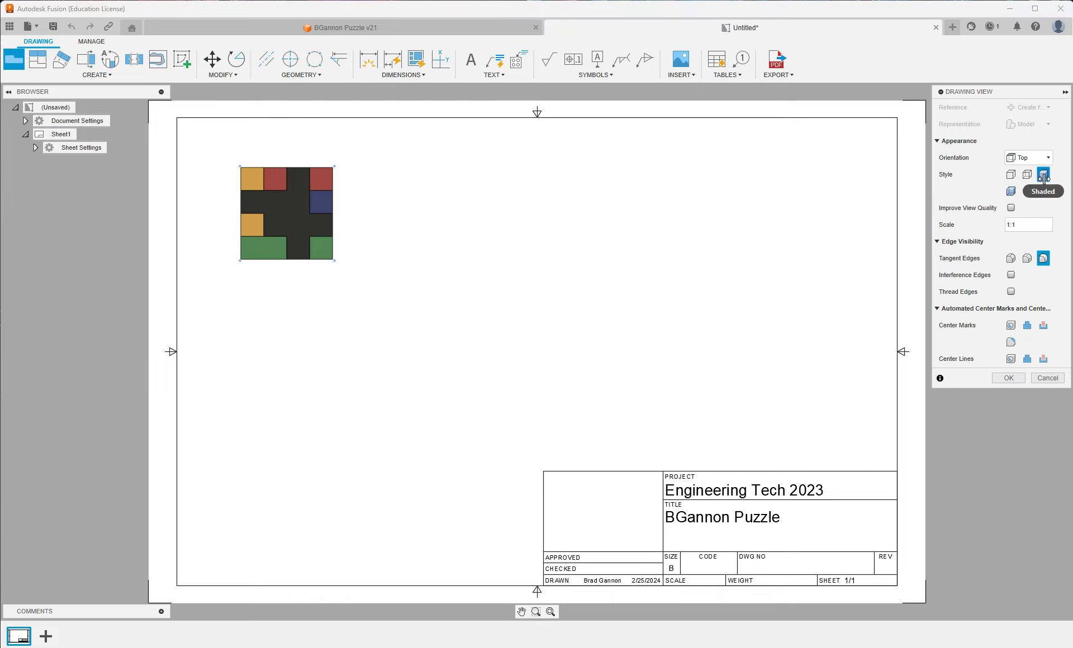
click(1008, 378)
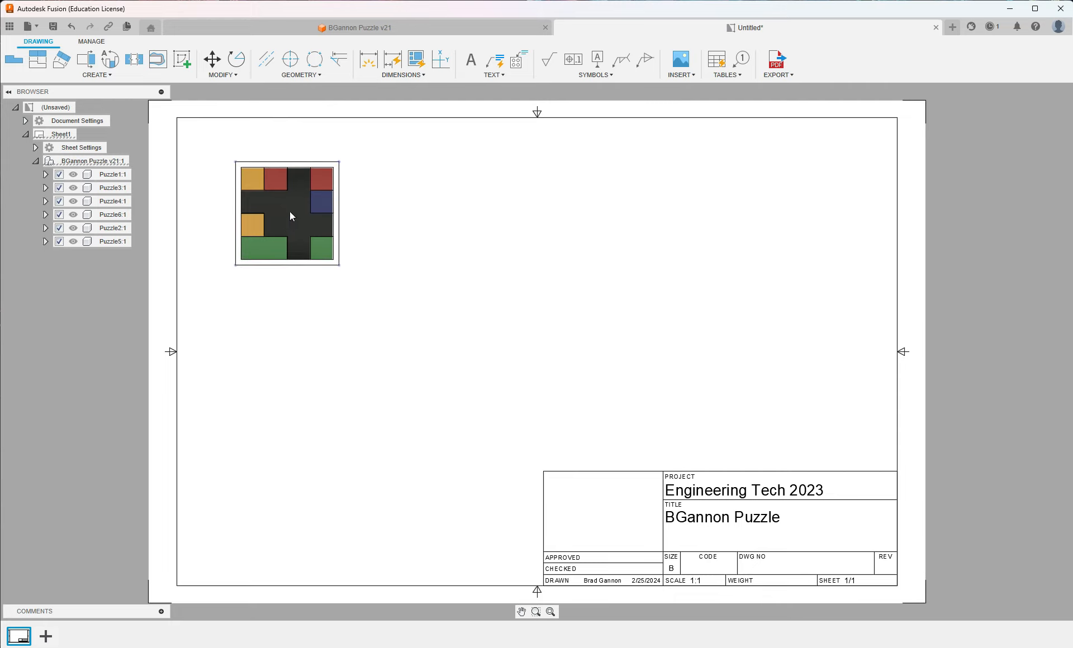
Step: Hide Puzzle3, Puzzle4, Puzzle6, Puzzle2 and Puzzle5 in the top view, leaving only Puzzle1 shown
click(59, 187)
click(60, 187)
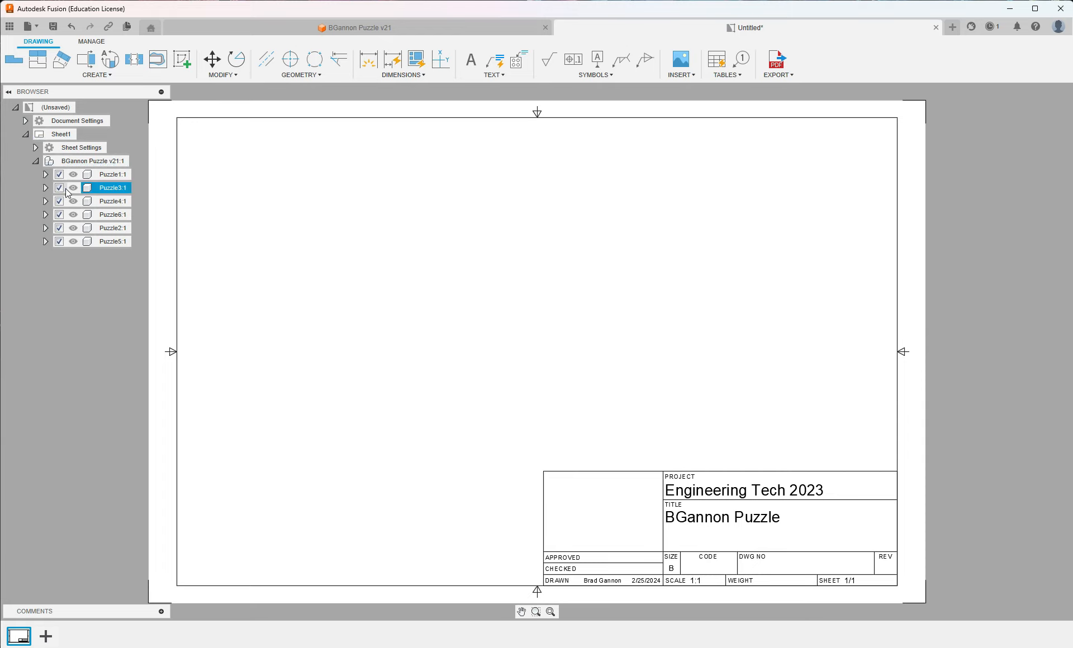
click(72, 187)
click(73, 201)
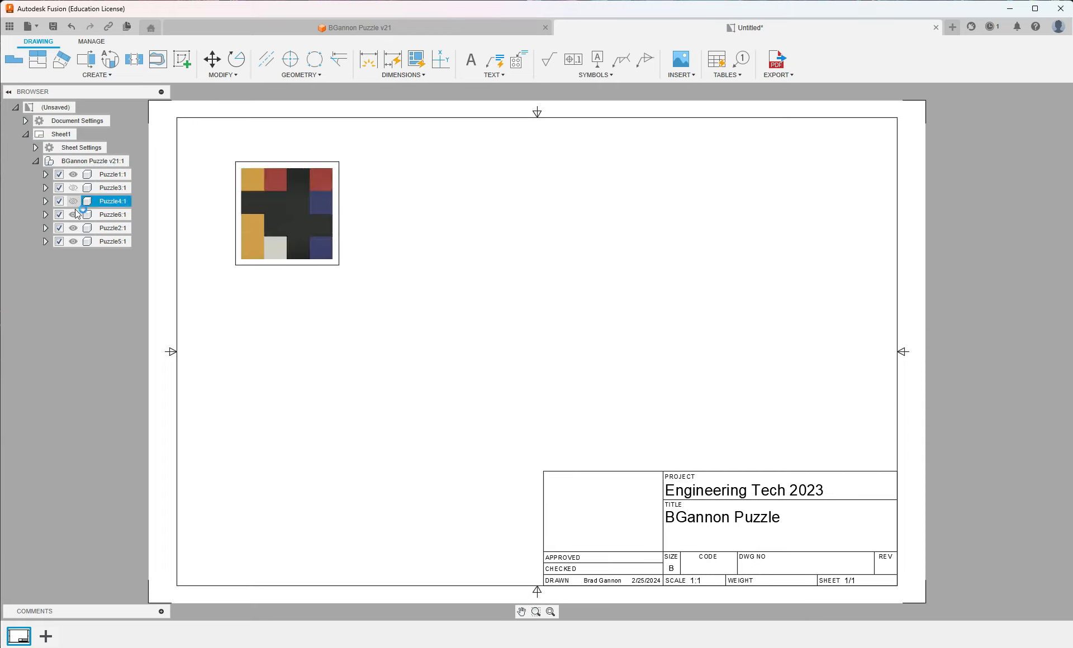
click(74, 215)
click(74, 242)
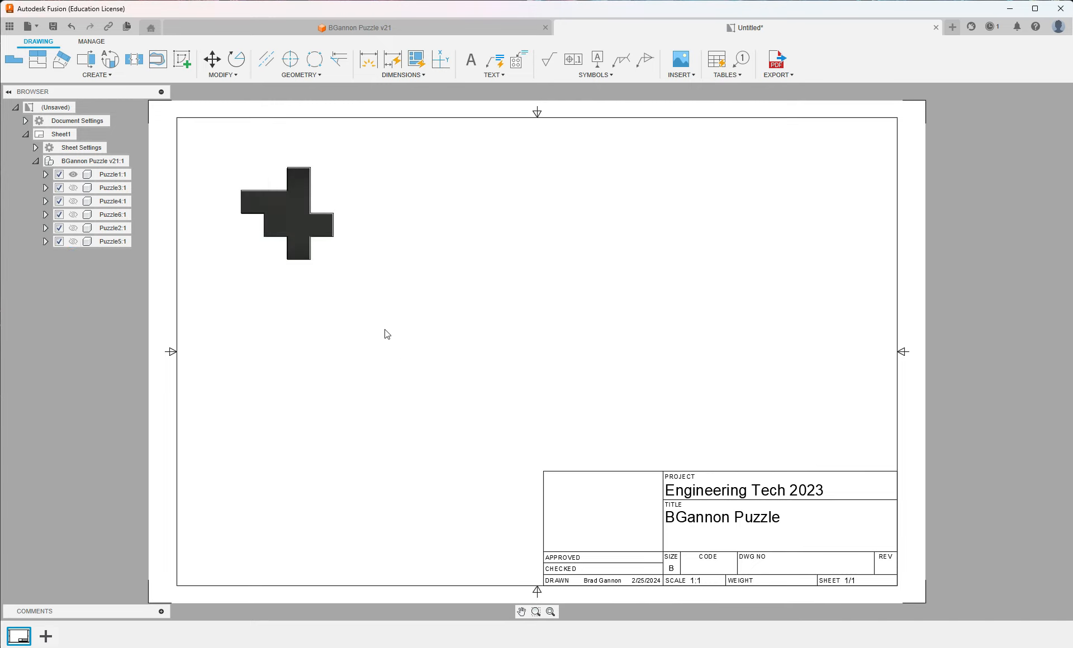
Step: Add a second shaded base view with Bottom orientation at 1:1 scale, to the right of the Puzzle1 view
click(17, 62)
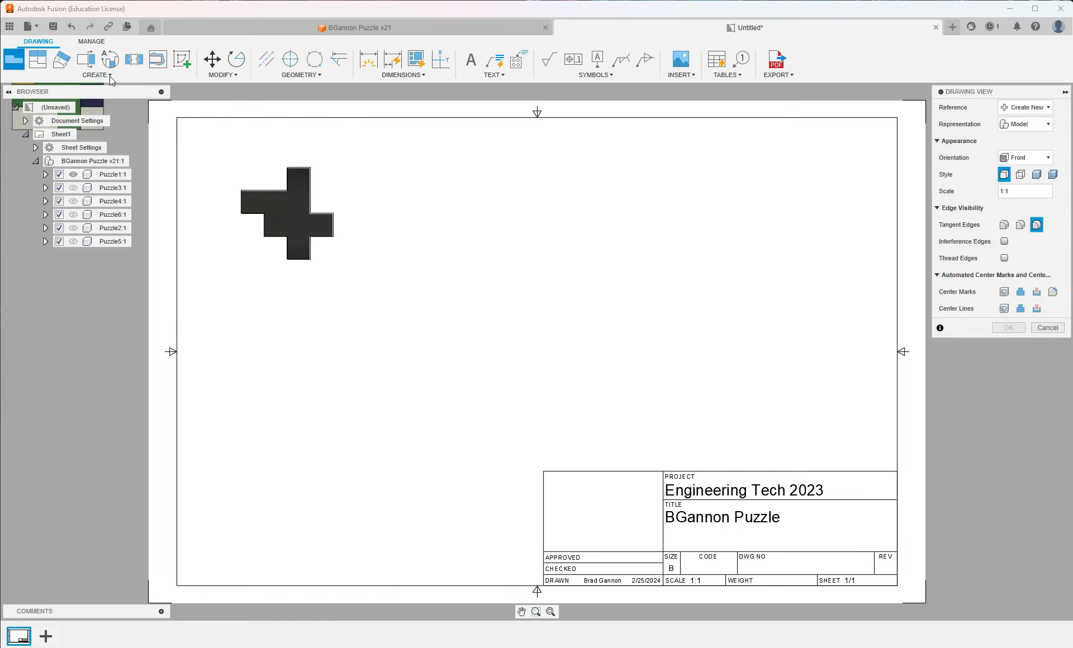
click(1025, 157)
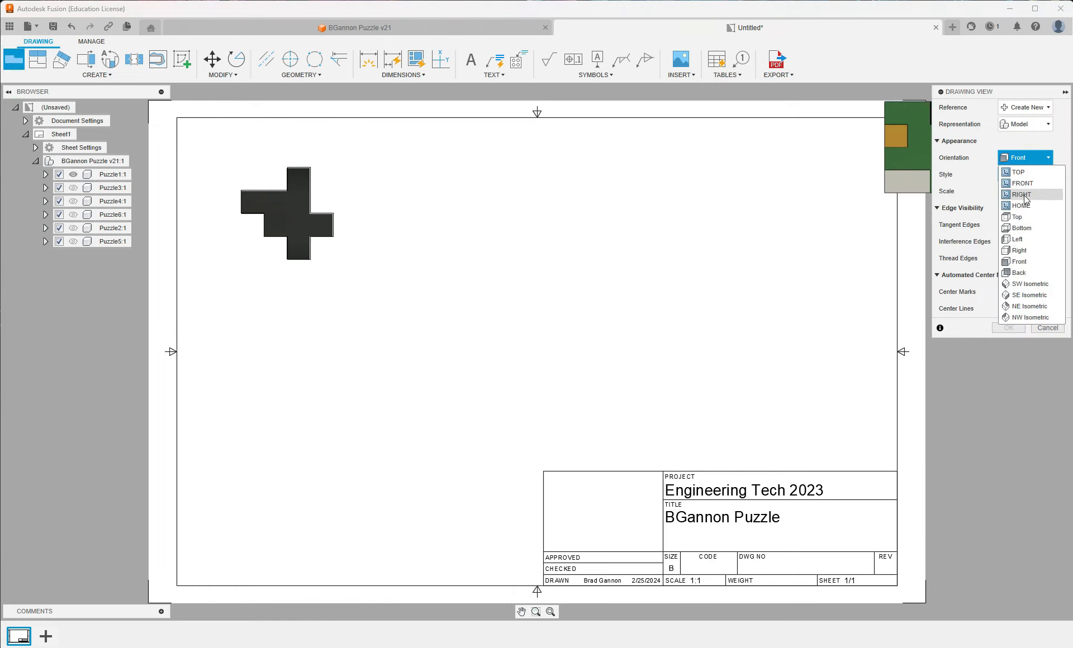
click(1021, 227)
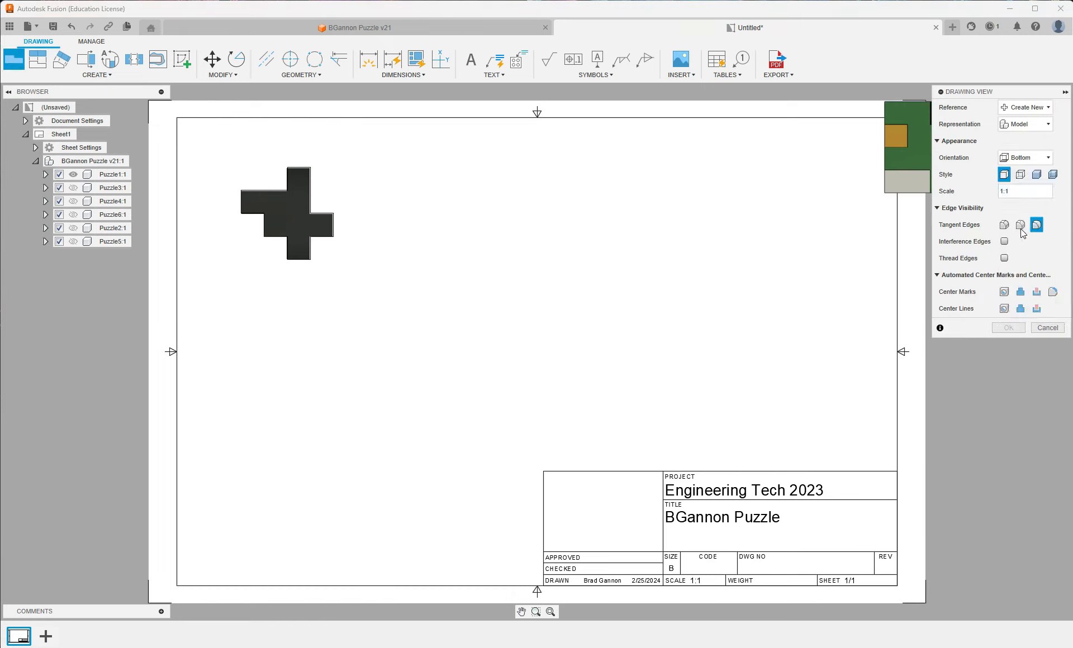
click(1037, 175)
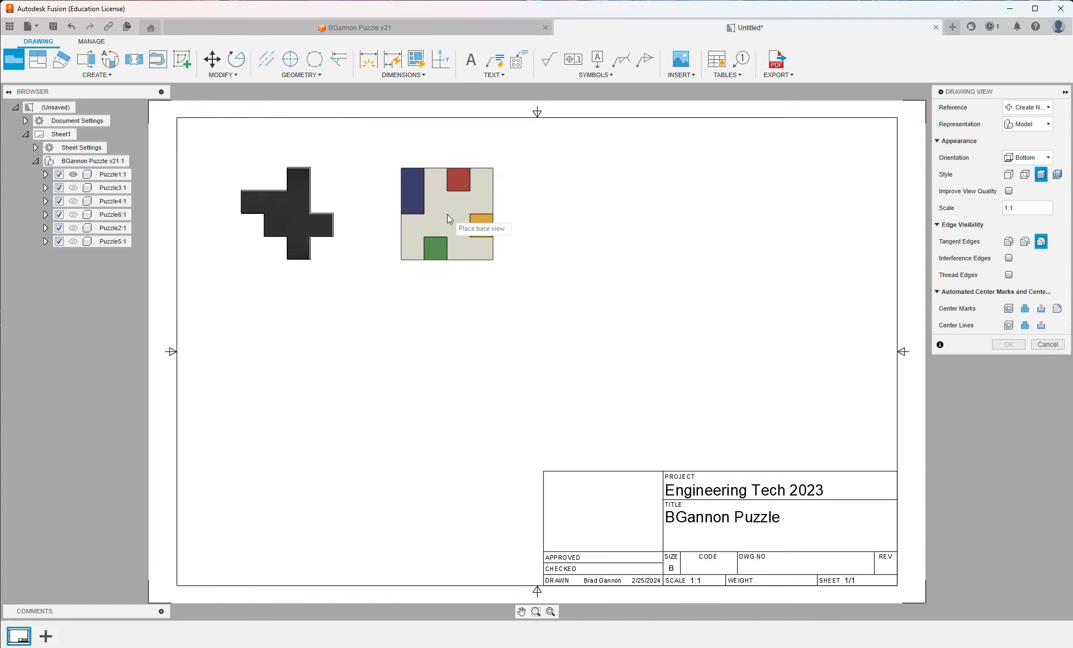
click(441, 213)
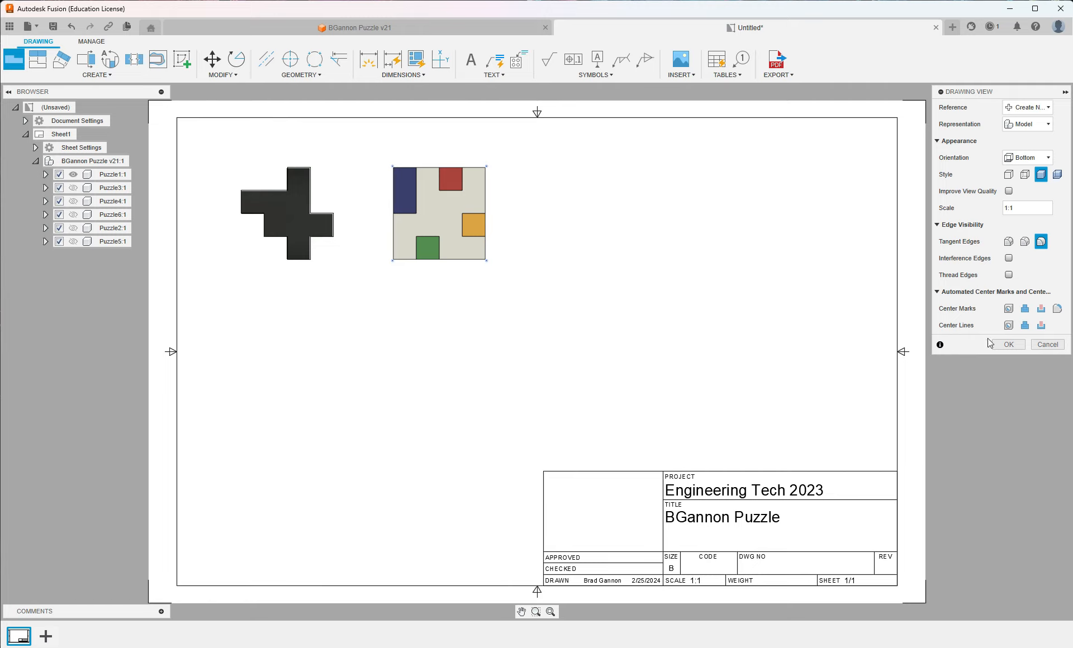
click(1009, 345)
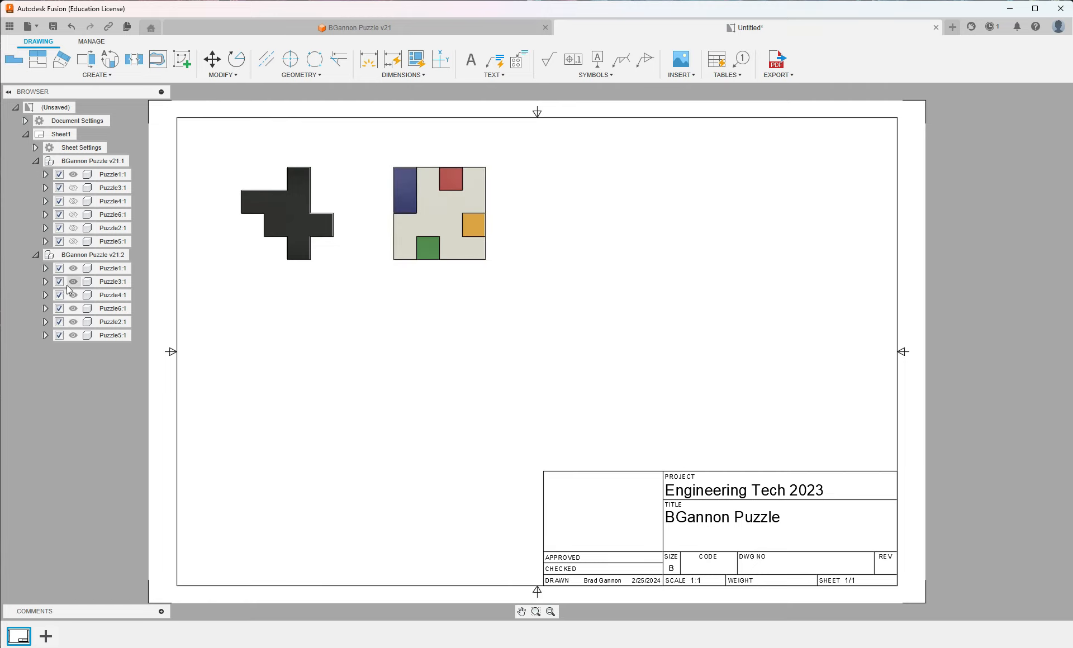
Step: Suppress Puzzle1, Puzzle4, Puzzle6, Puzzle2 and Puzzle3 in the bottom view, leaving only Puzzle5 active
click(59, 268)
click(59, 295)
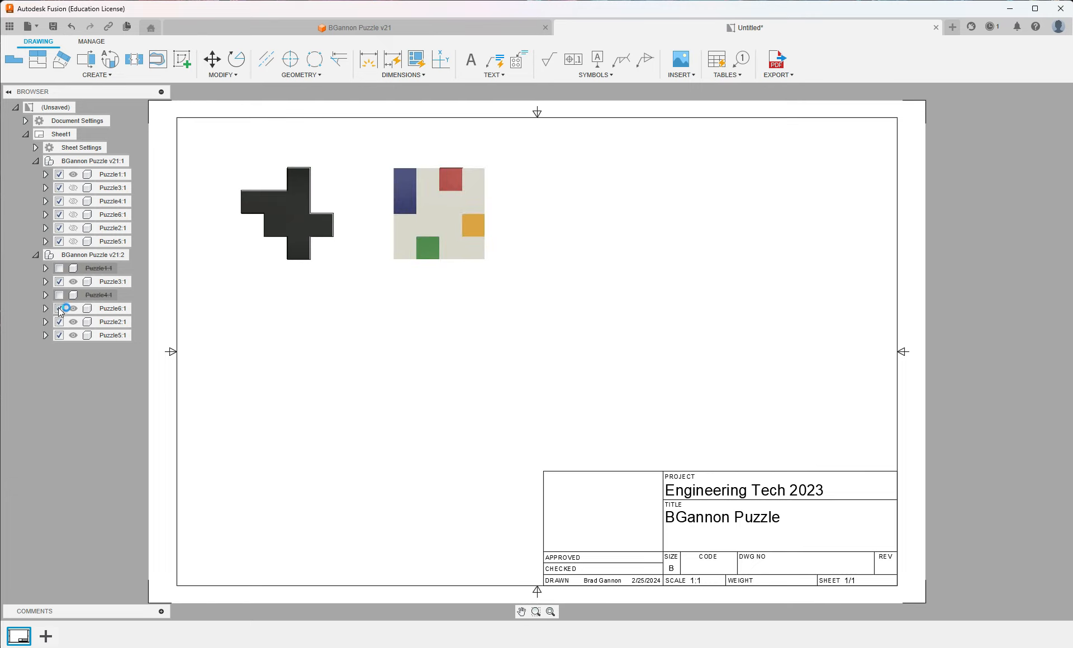
click(59, 308)
click(59, 322)
click(59, 335)
click(59, 335)
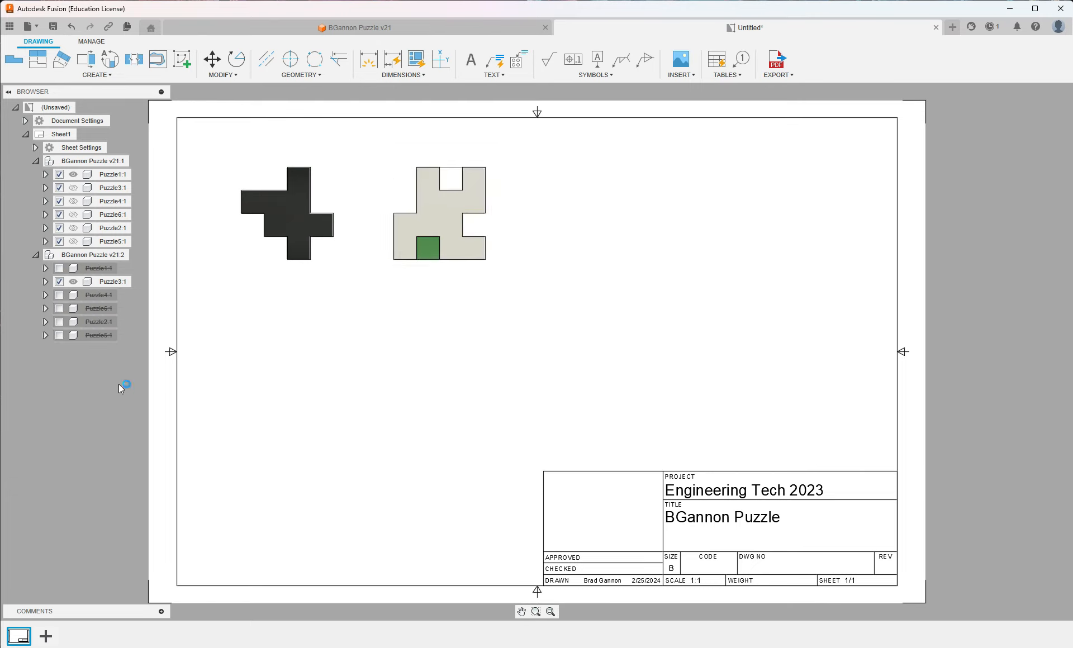
click(59, 335)
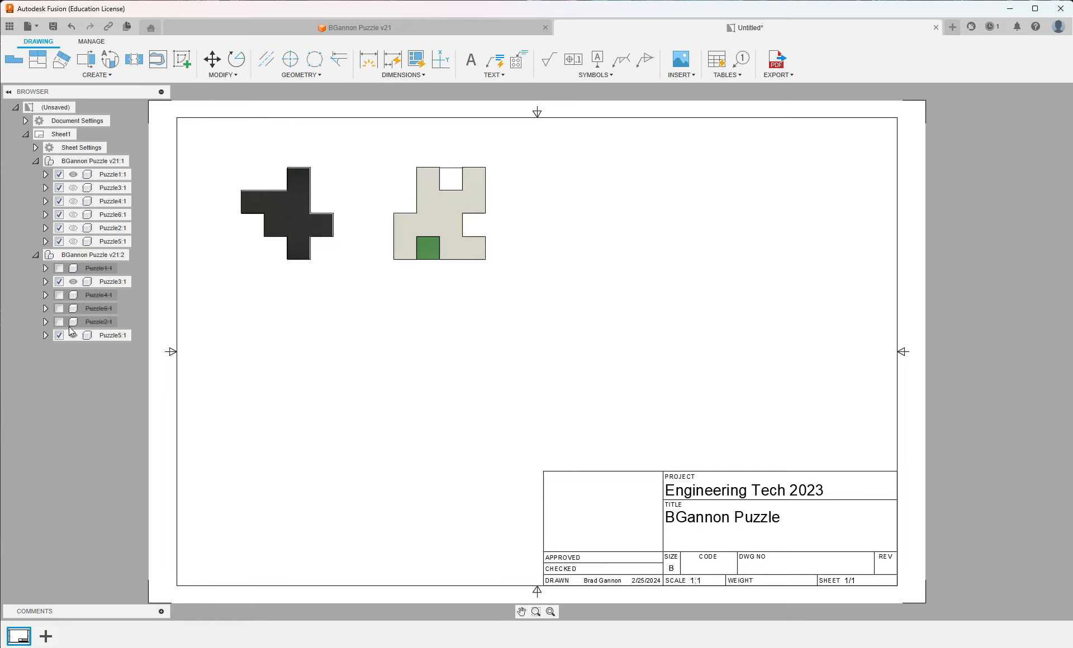
click(60, 282)
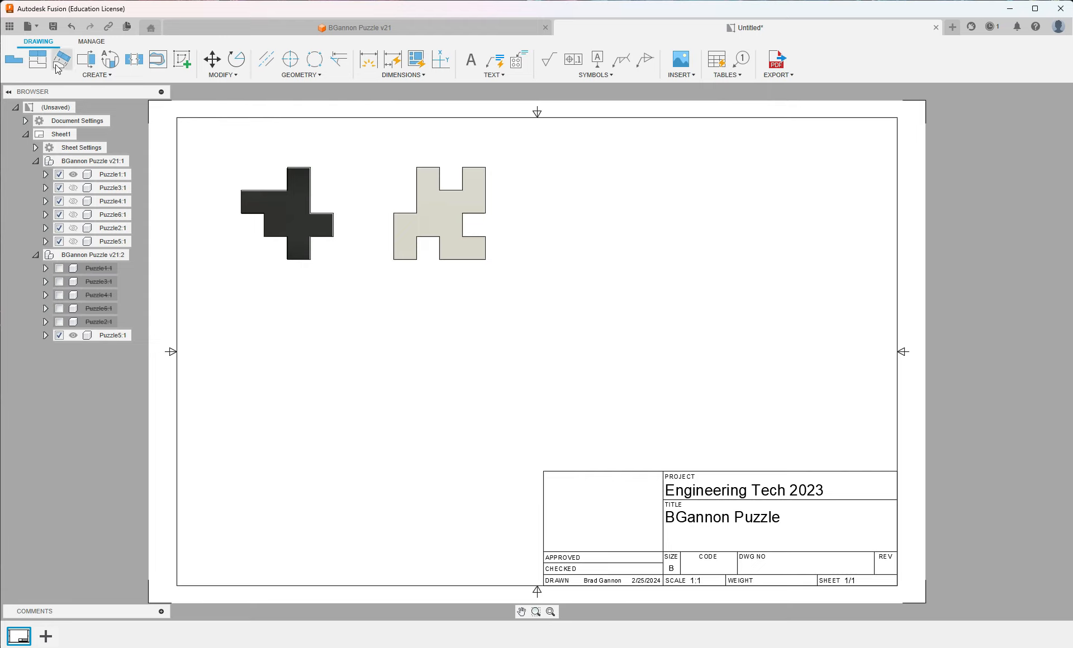
Step: Place a third shaded base view with Left orientation at 1:1 scale, to the right of the Puzzle5 view
click(14, 59)
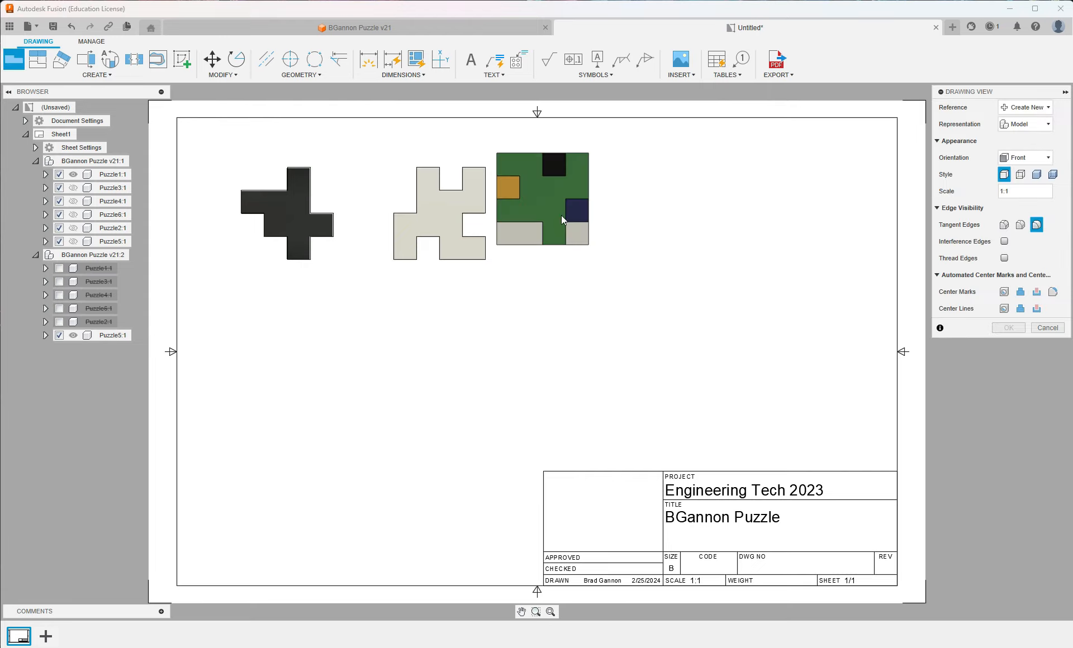
click(595, 212)
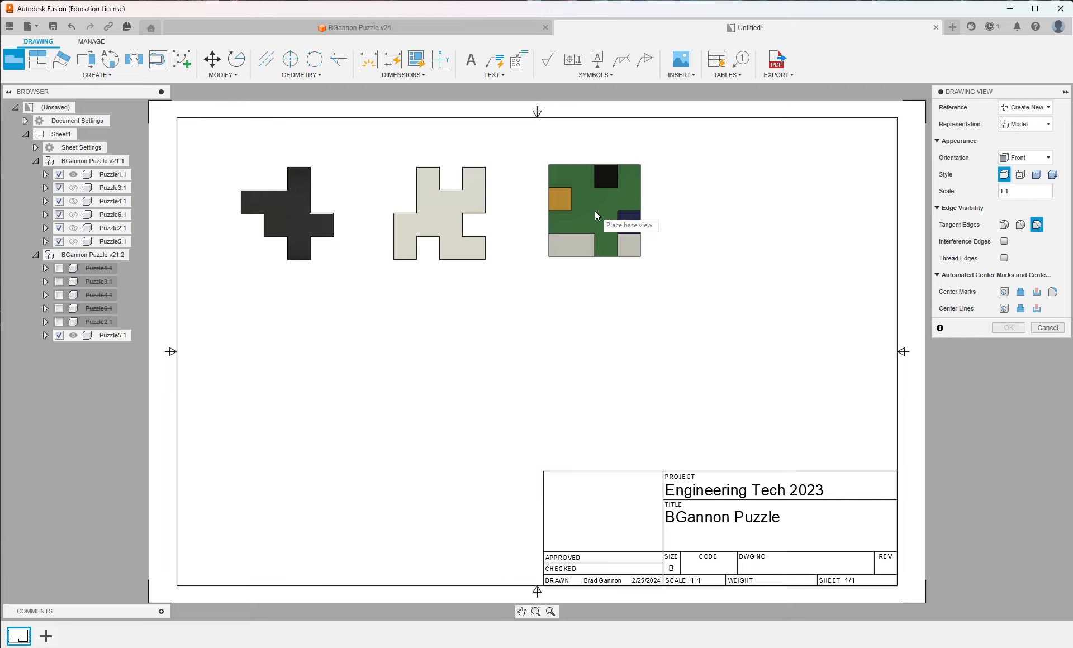
click(1010, 157)
click(1019, 239)
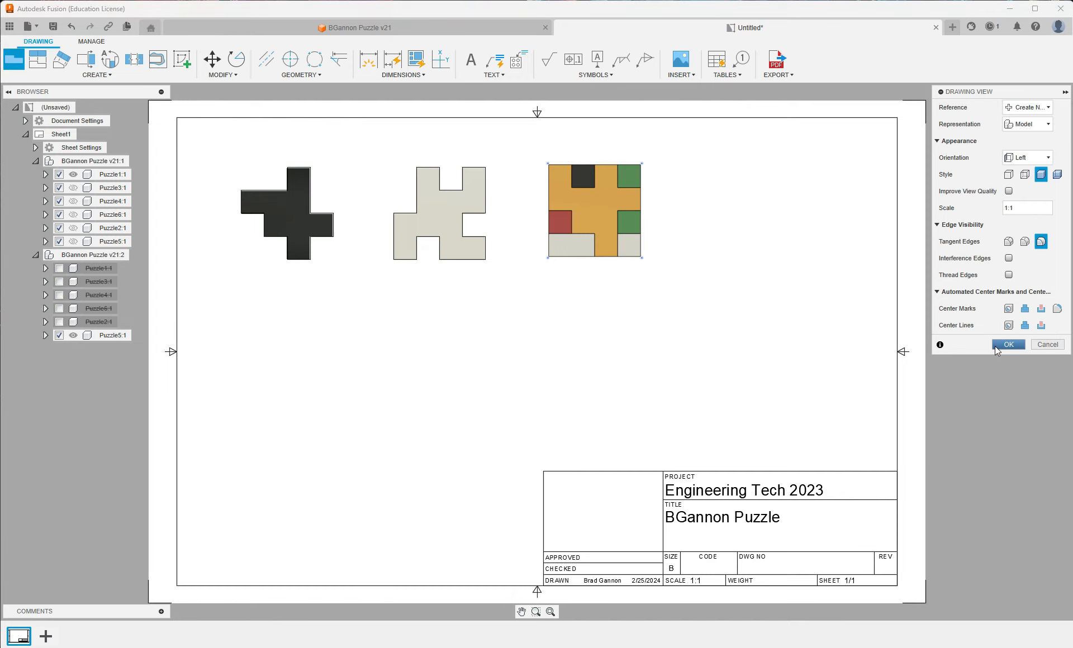
click(1009, 328)
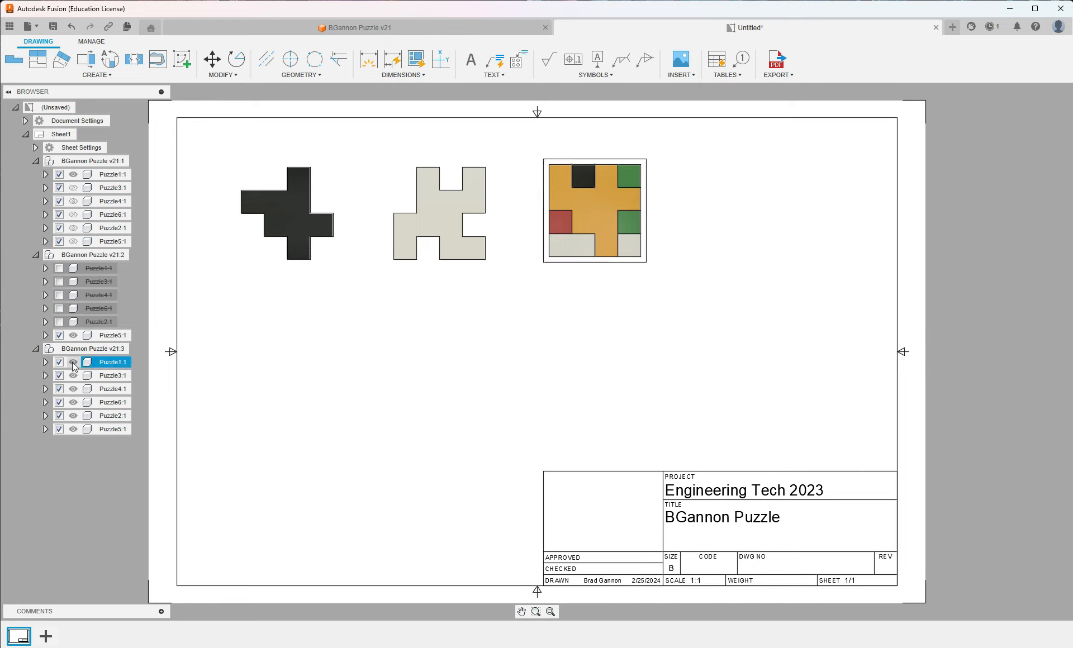
Step: Suppress Puzzle1, Puzzle6, Puzzle4, Puzzle3 and Puzzle5 in the left view, leaving only Puzzle2 active
click(60, 362)
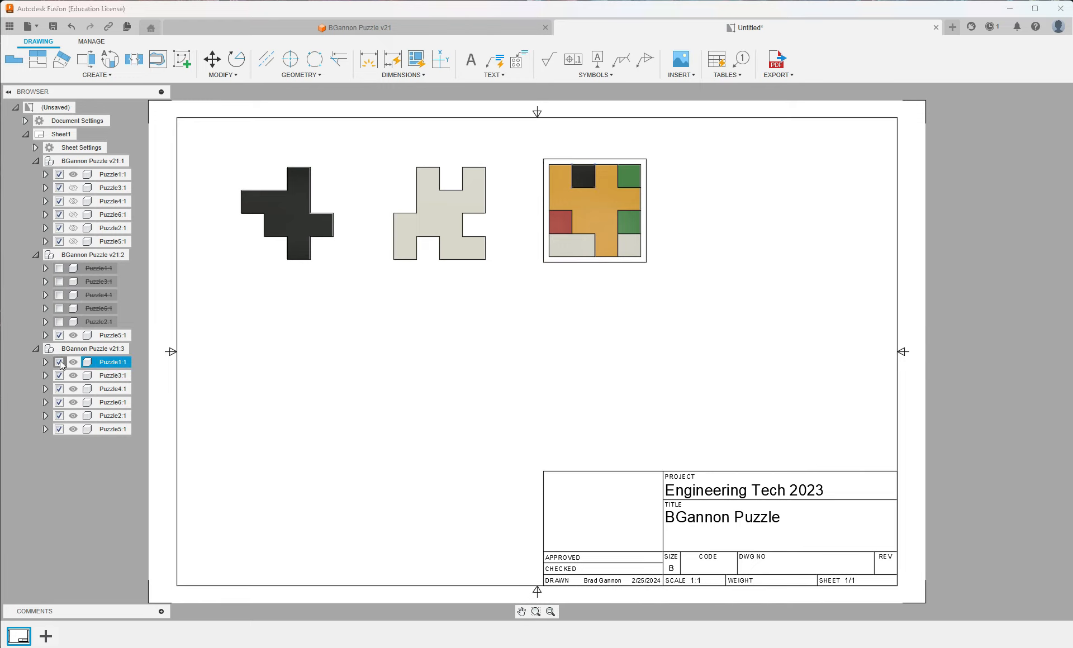
click(60, 402)
click(59, 388)
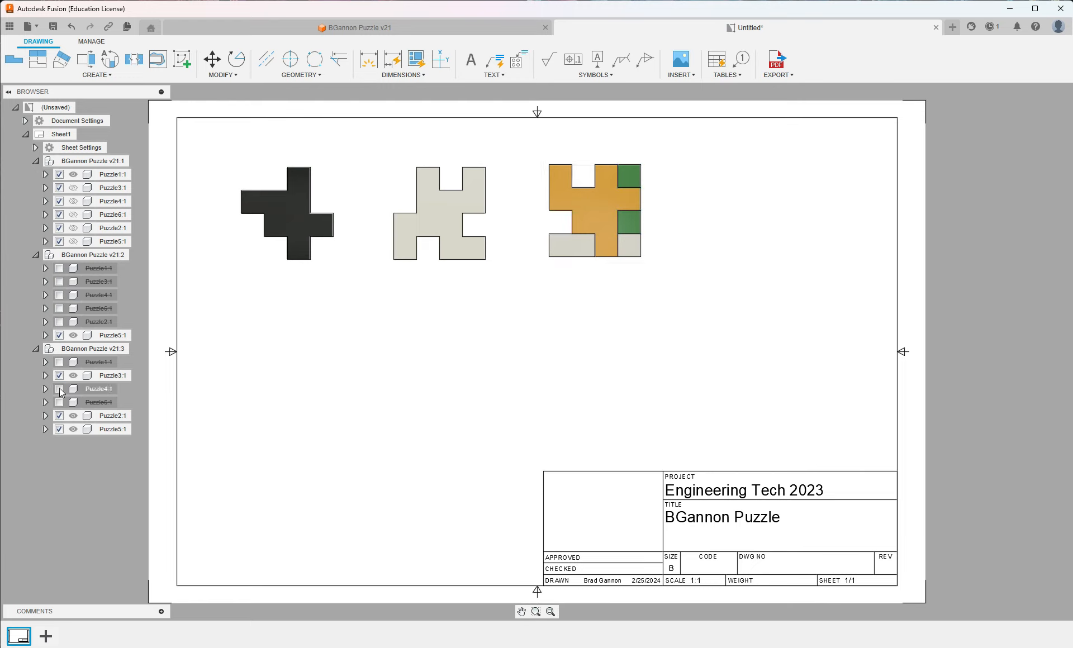
click(60, 375)
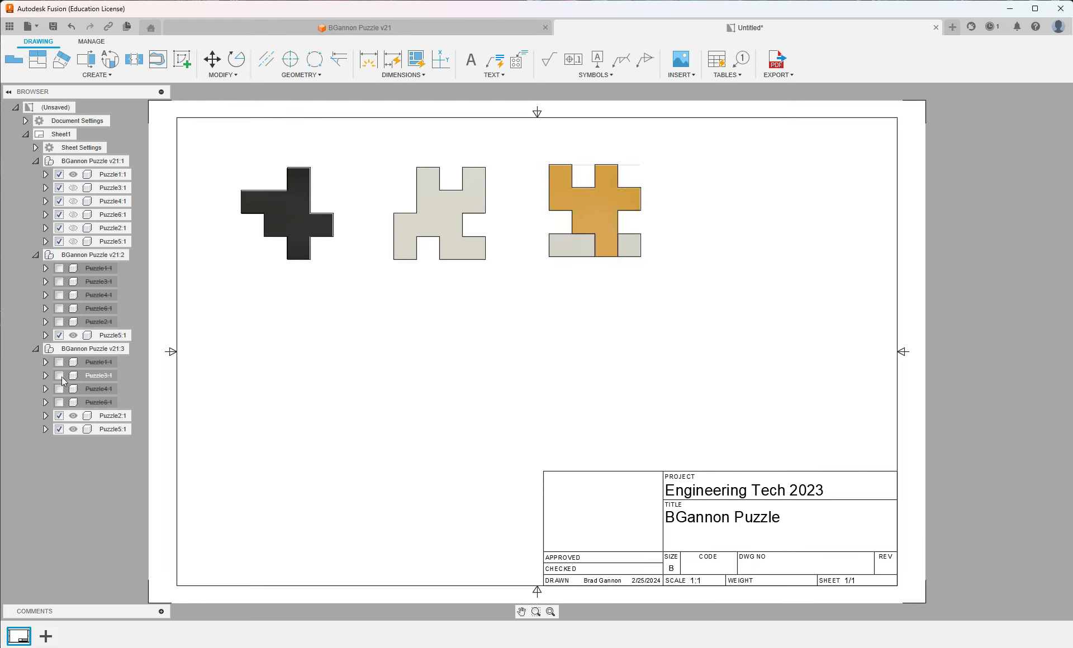
click(60, 416)
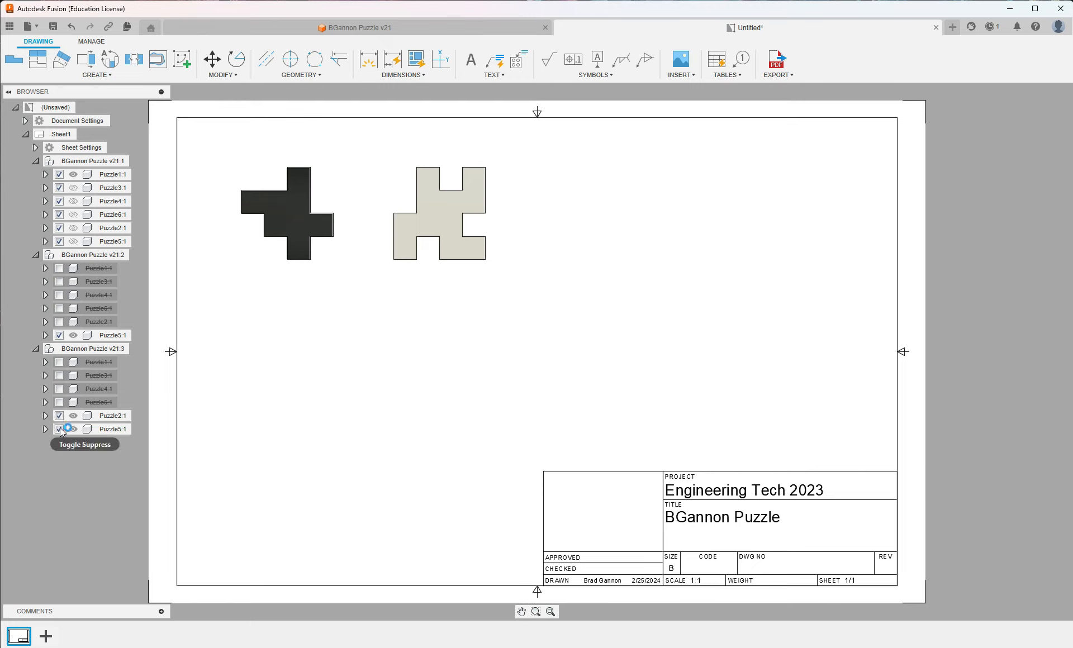
click(59, 429)
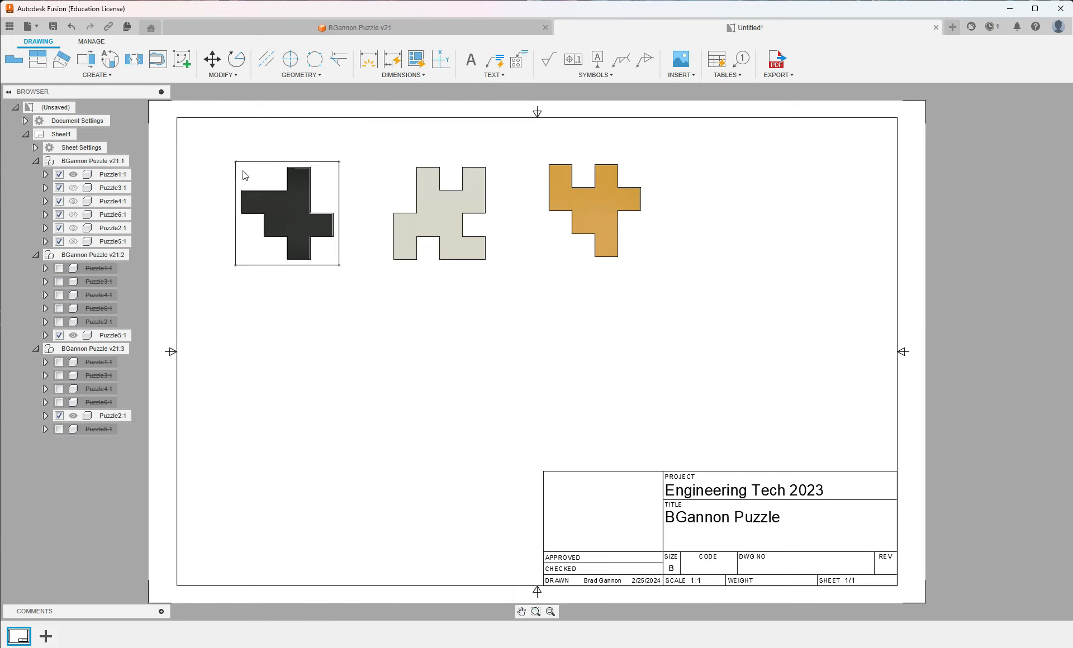
Step: Place a fourth shaded base view with Right orientation at 1:1 scale, below the Puzzle1 view
click(14, 59)
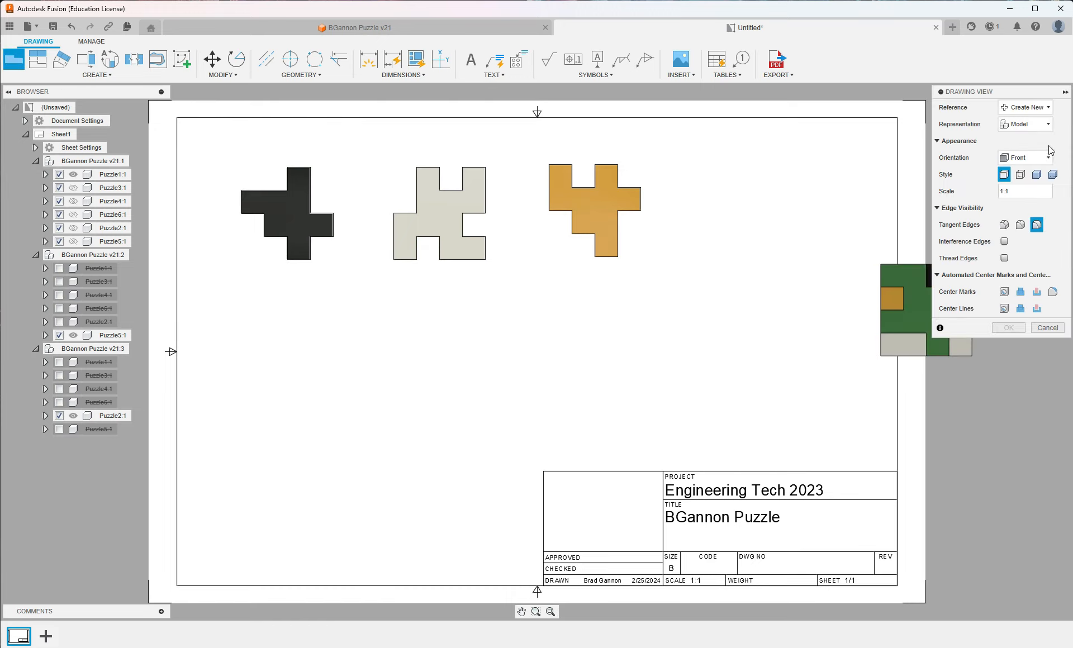
click(1046, 157)
click(1023, 251)
click(1036, 174)
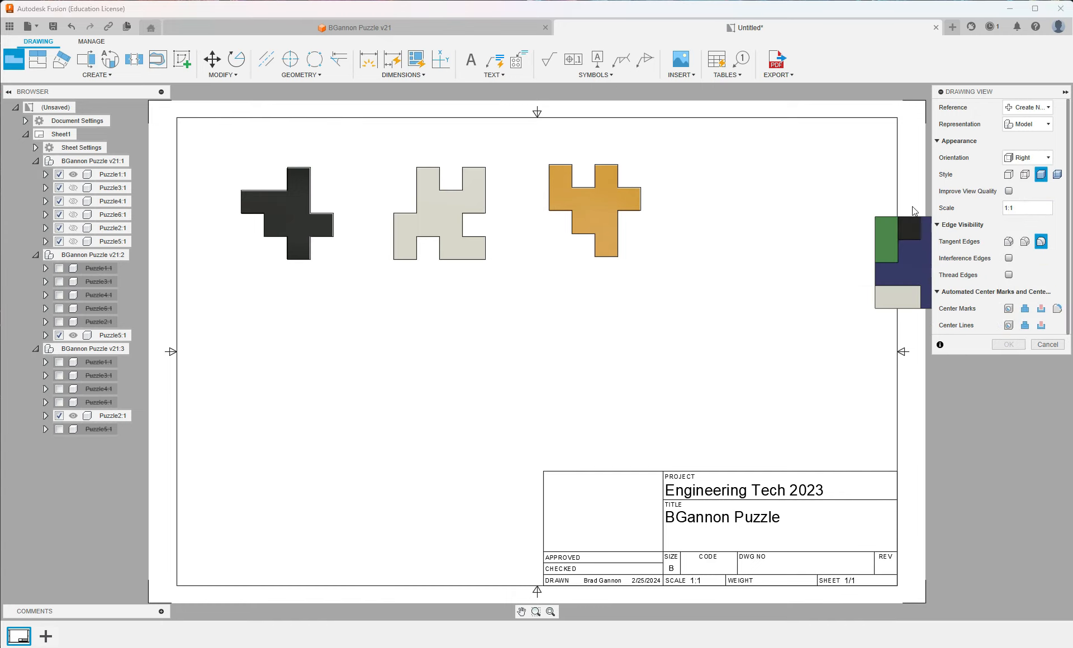
click(293, 386)
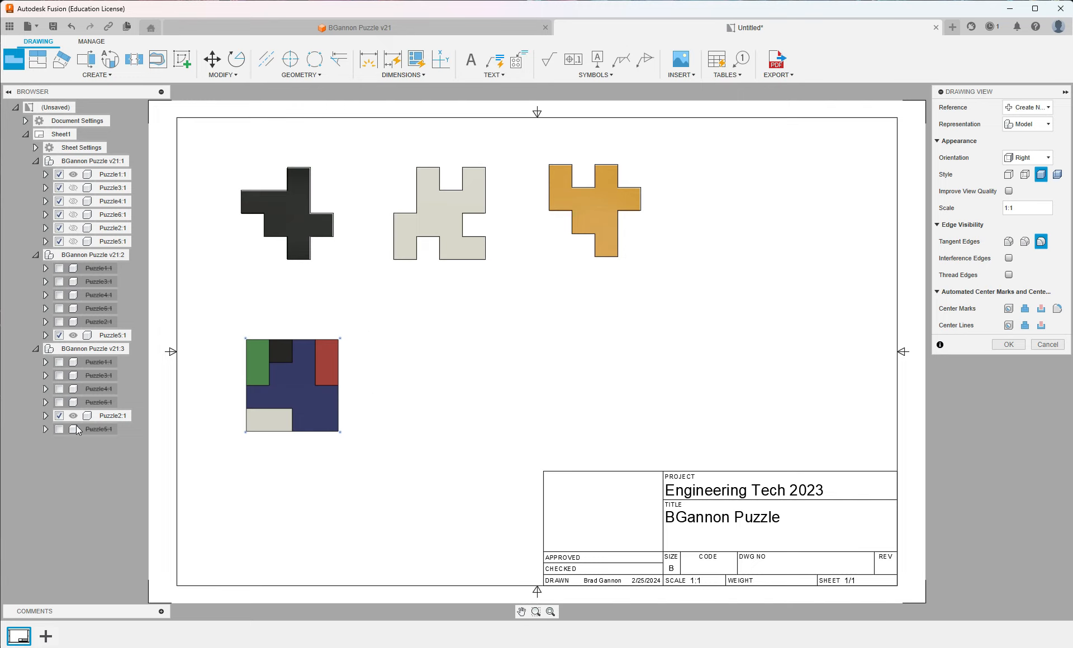
click(1008, 344)
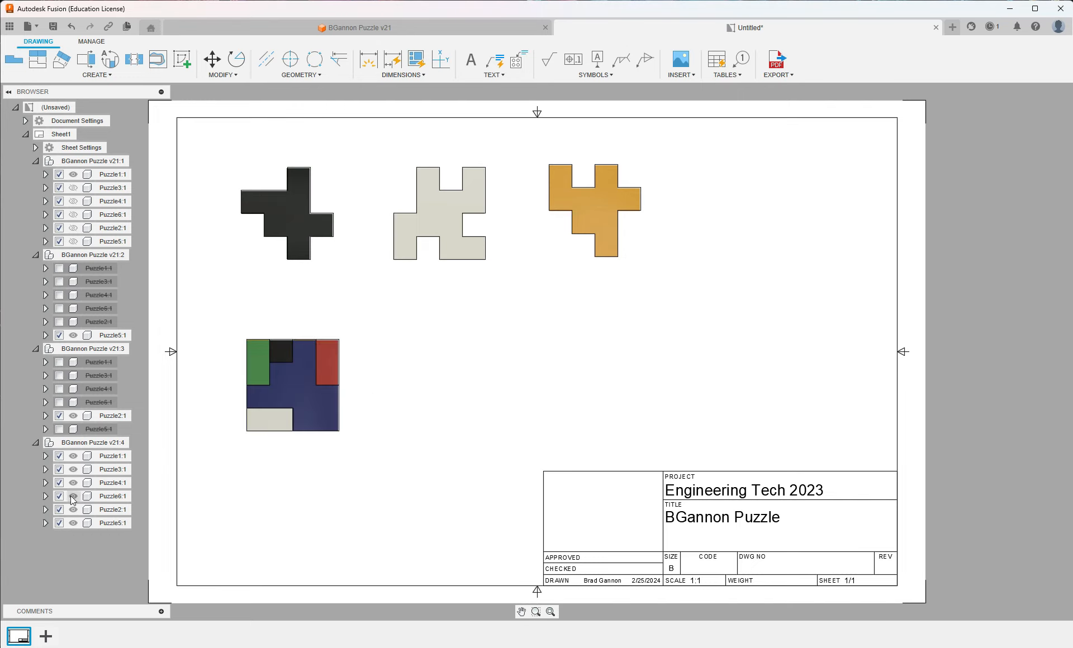
Step: Suppress Puzzle1, Puzzle6, Puzzle3, Puzzle2 and Puzzle5 in the right view, leaving only Puzzle4 active
click(60, 456)
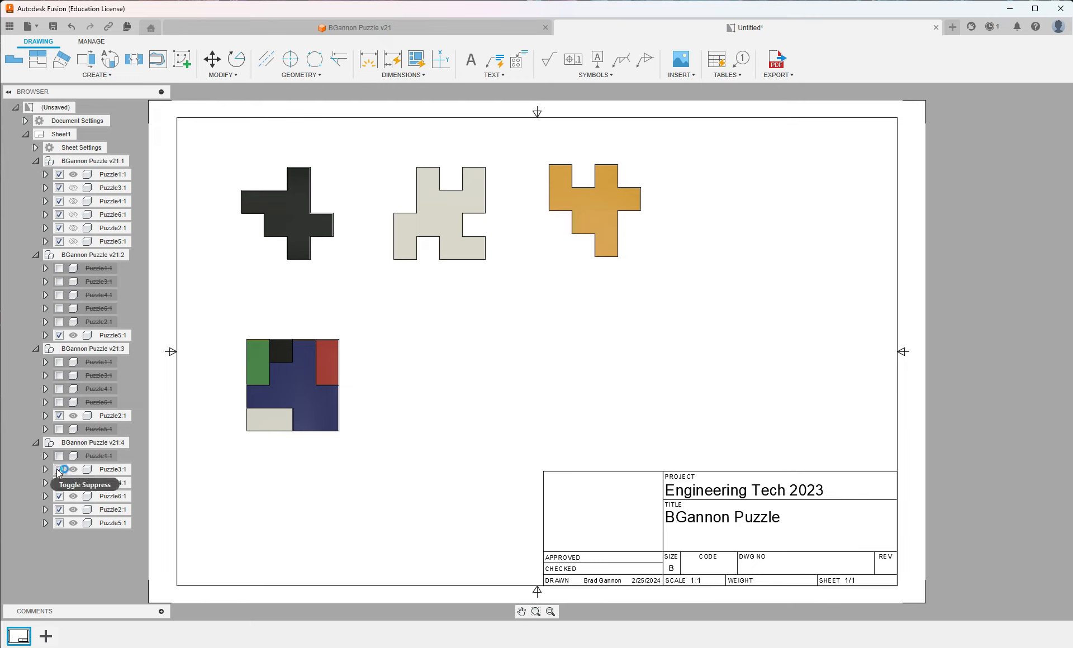
click(60, 482)
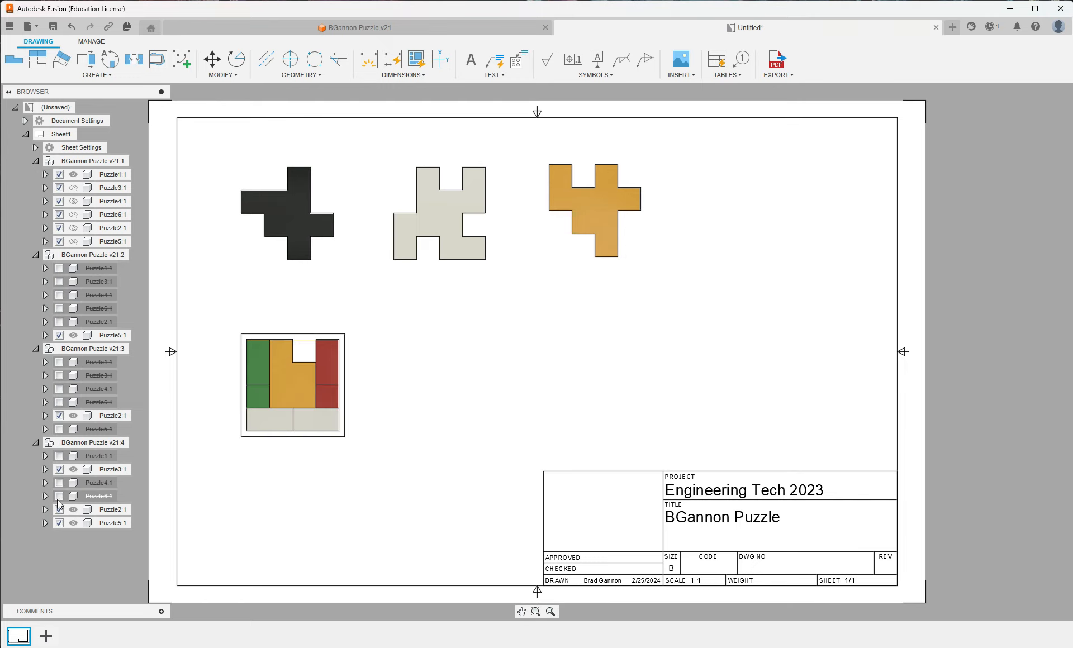
click(59, 496)
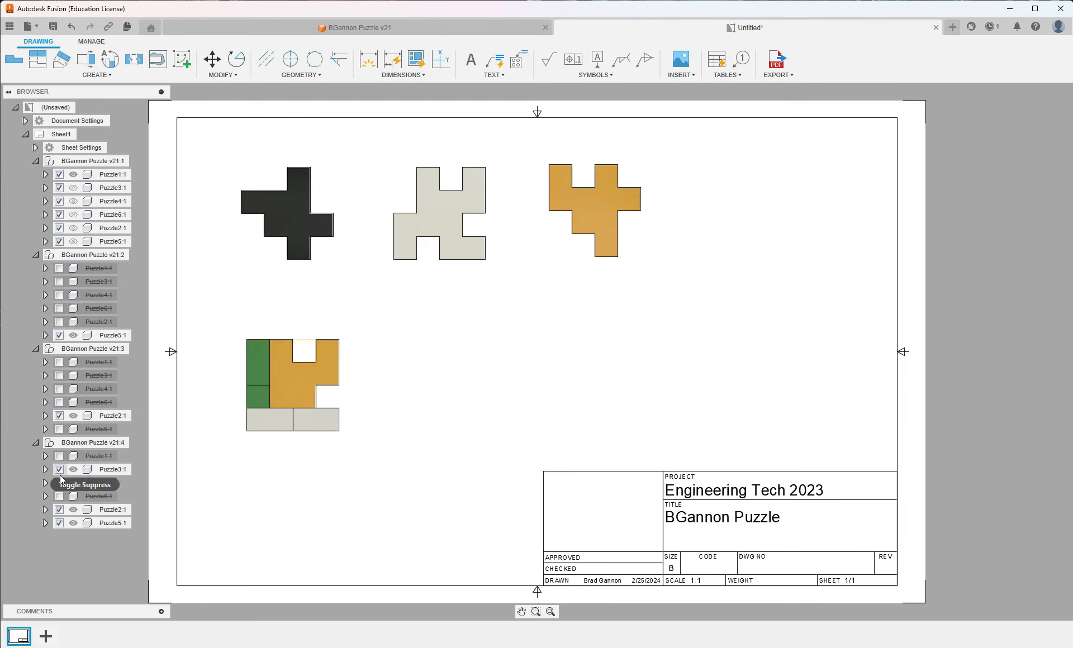
click(59, 483)
click(60, 469)
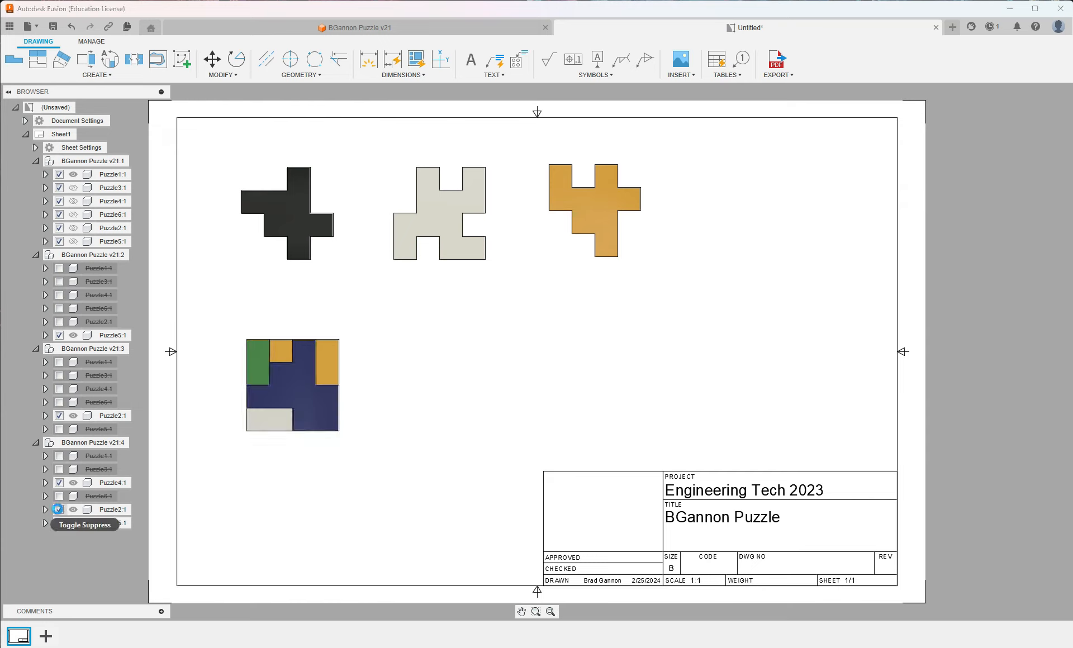
click(60, 509)
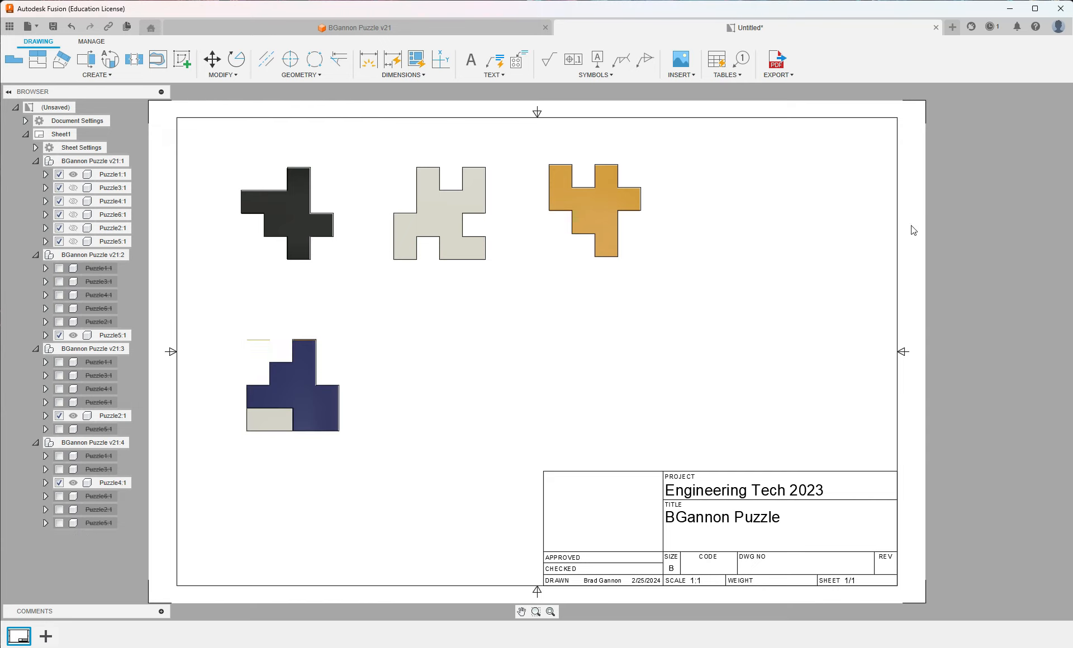
Step: Place a fifth shaded base view with Front orientation at 1:1 scale, to the right of the Puzzle4 view
click(14, 59)
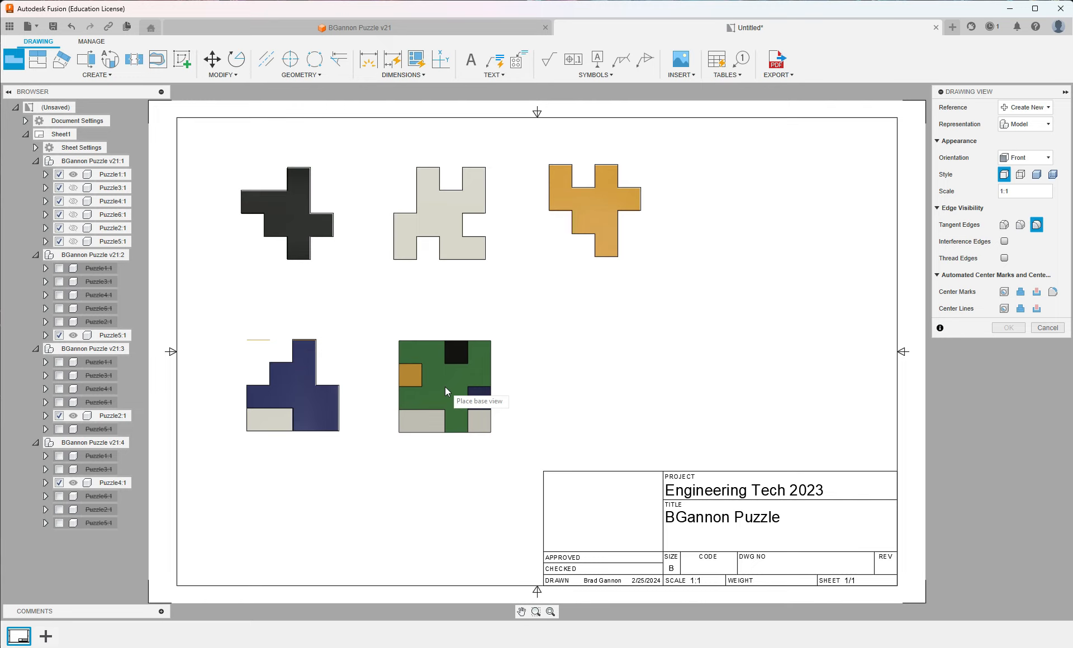
click(444, 386)
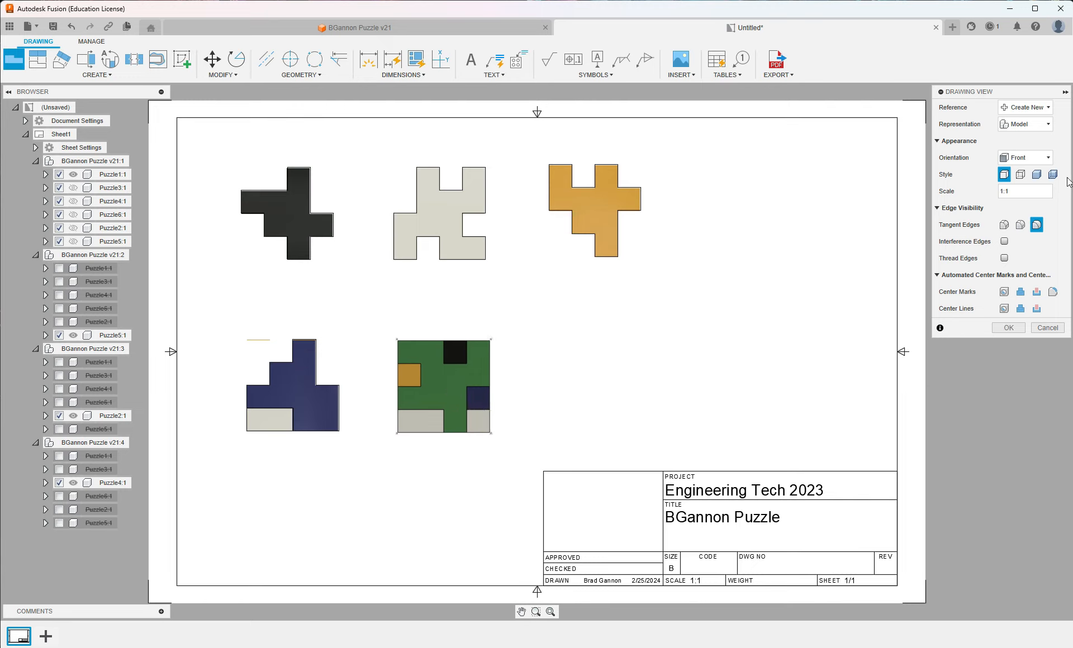
click(1025, 157)
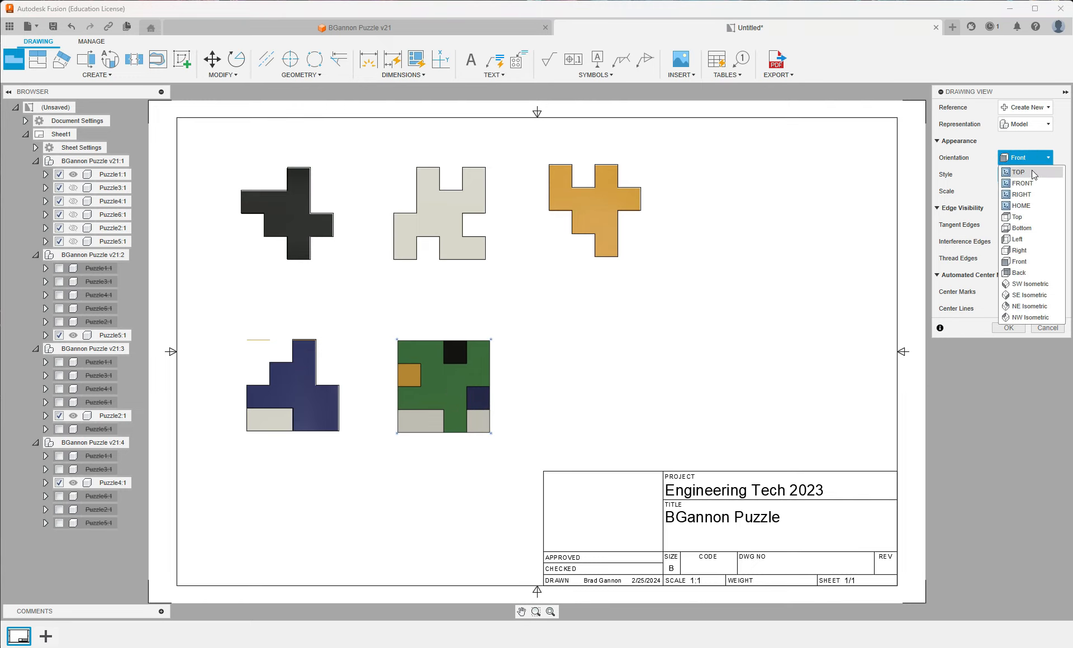
click(1018, 261)
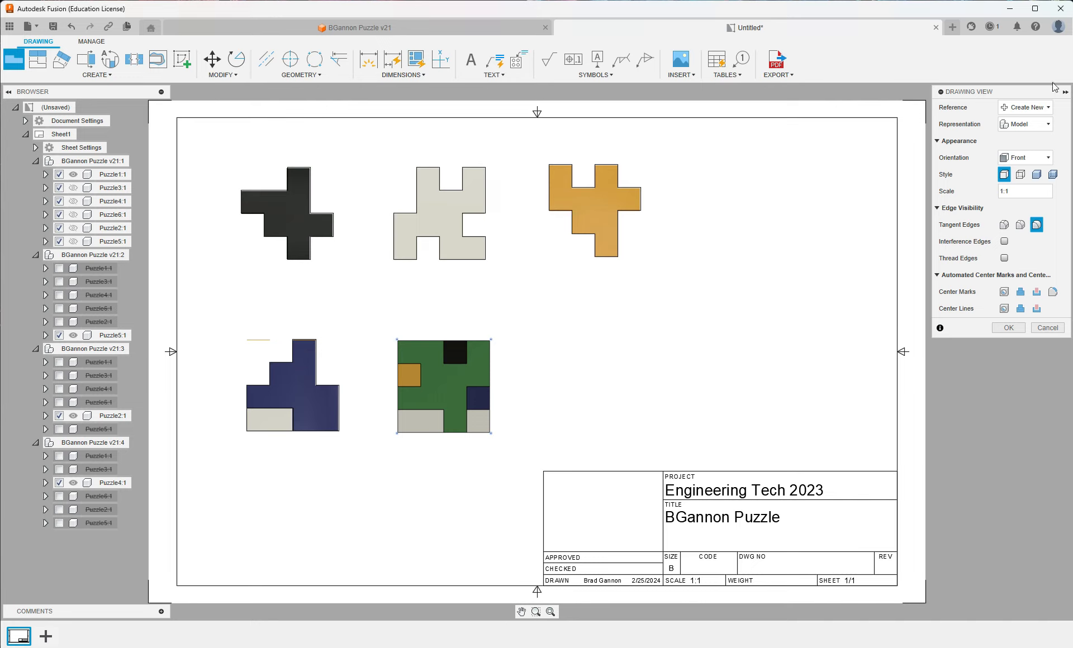
click(1020, 174)
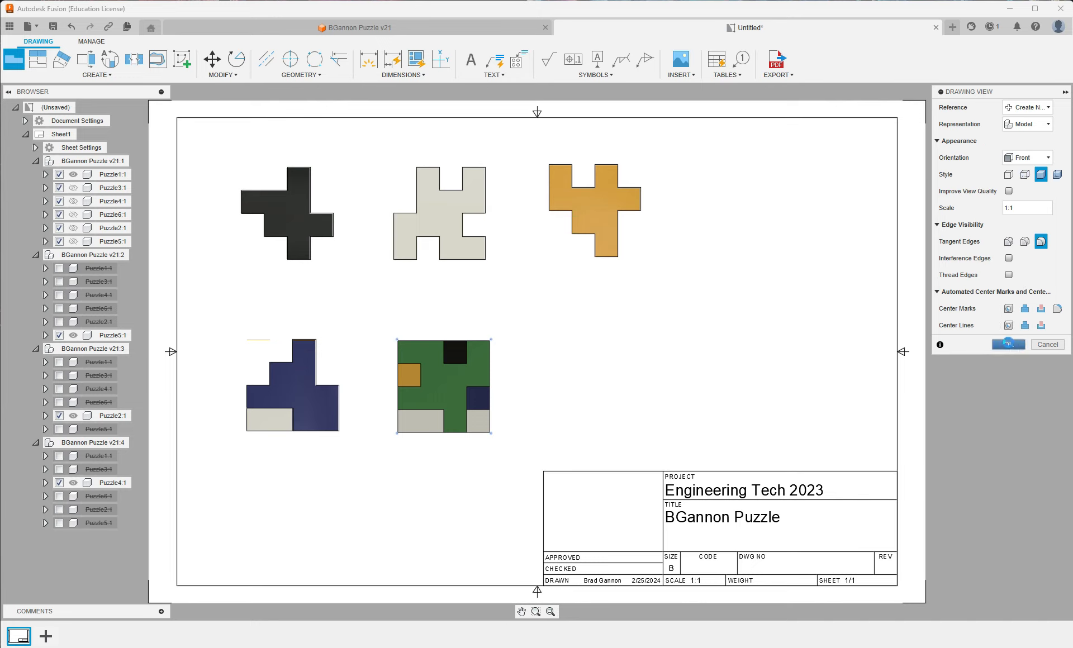
click(1009, 345)
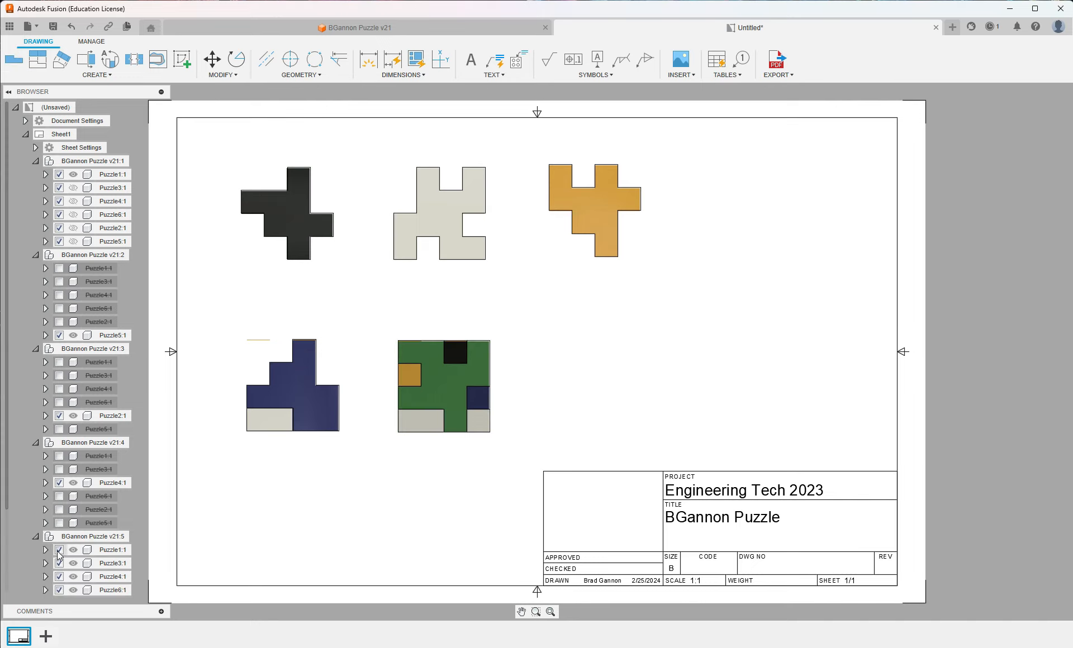
Step: Suppress Puzzle1, Puzzle4, Puzzle2, Puzzle5 and Puzzle6 in the front view, keeping Puzzle3 active by undoing its suppression
scroll(66, 565, down, 1)
click(59, 522)
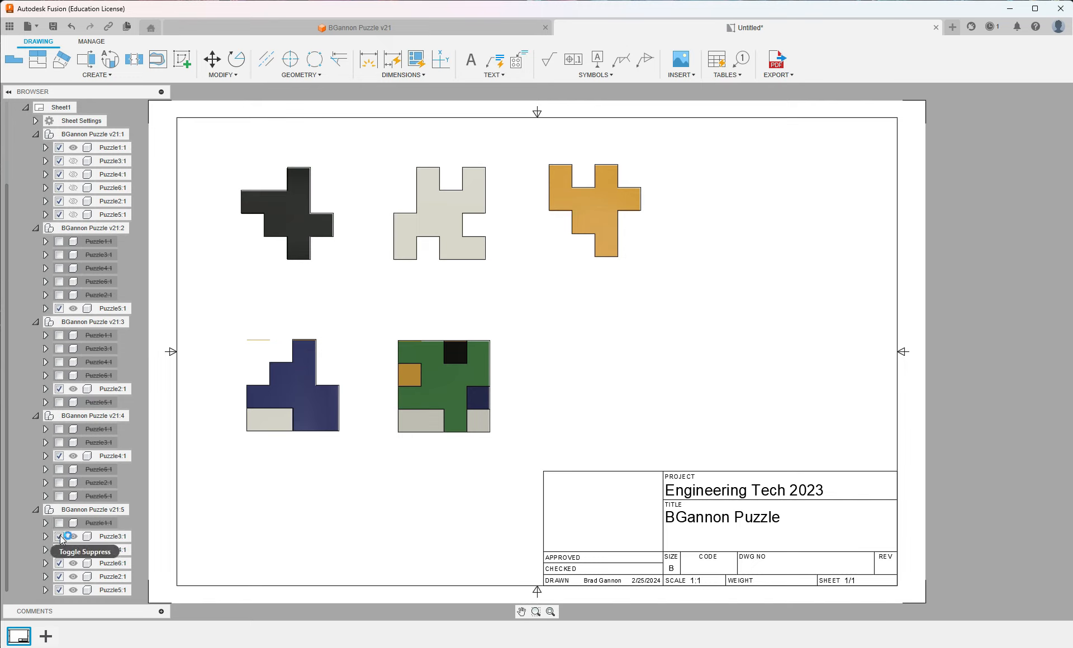
click(59, 536)
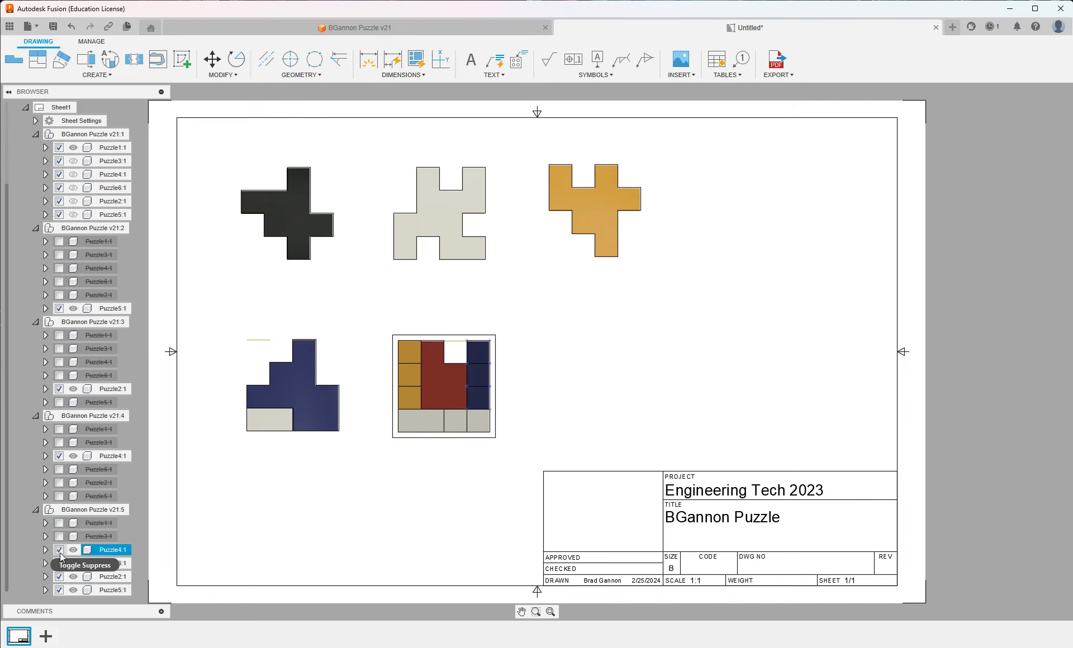
key(ctrl+z)
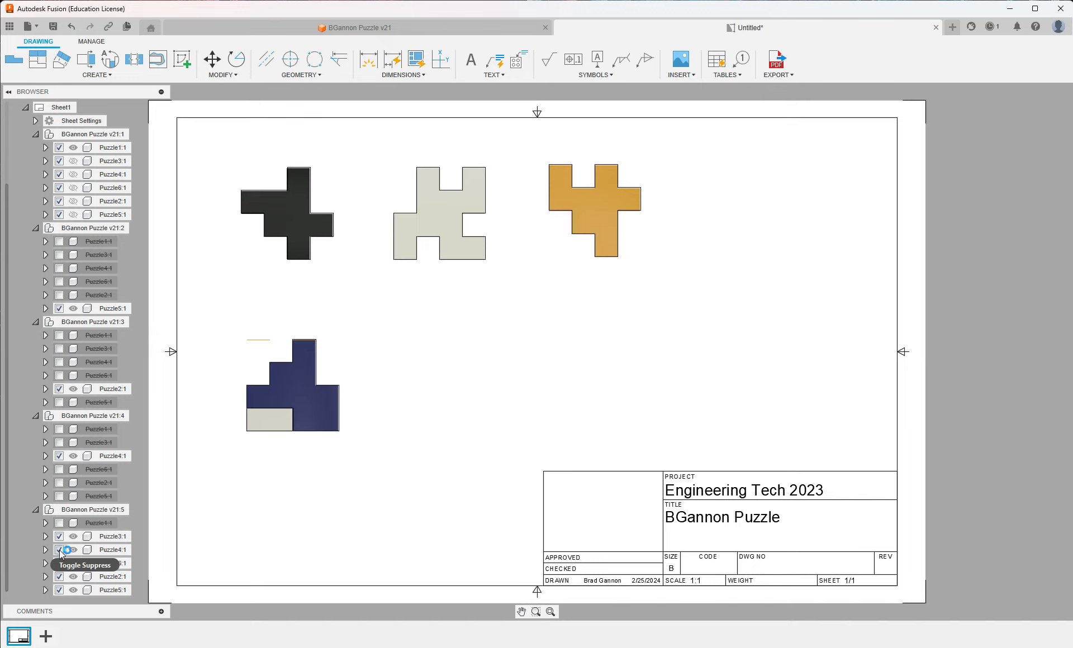
click(60, 550)
click(60, 577)
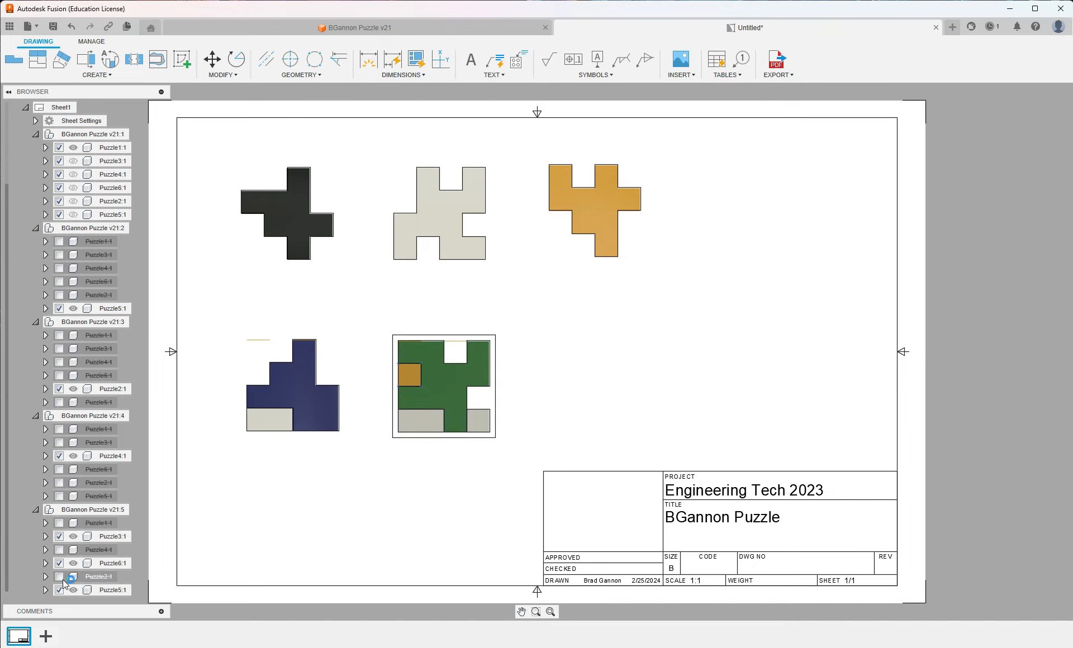
click(59, 589)
click(59, 563)
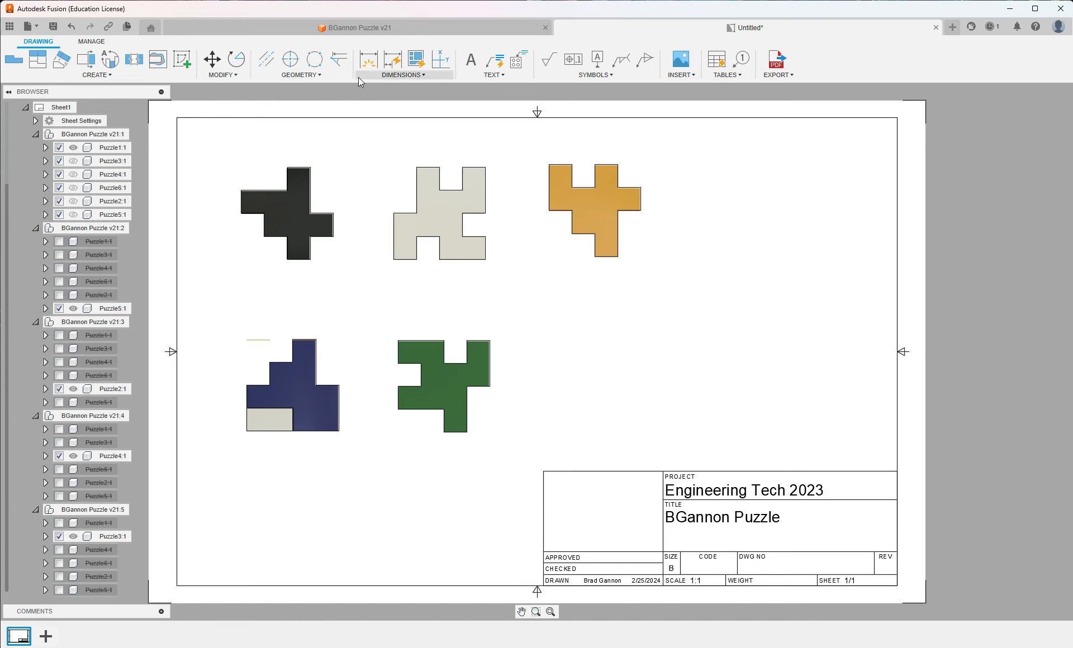
Step: Place a sixth shaded base view with Back orientation at 1:1 scale, to the right of the Puzzle3 view
click(13, 58)
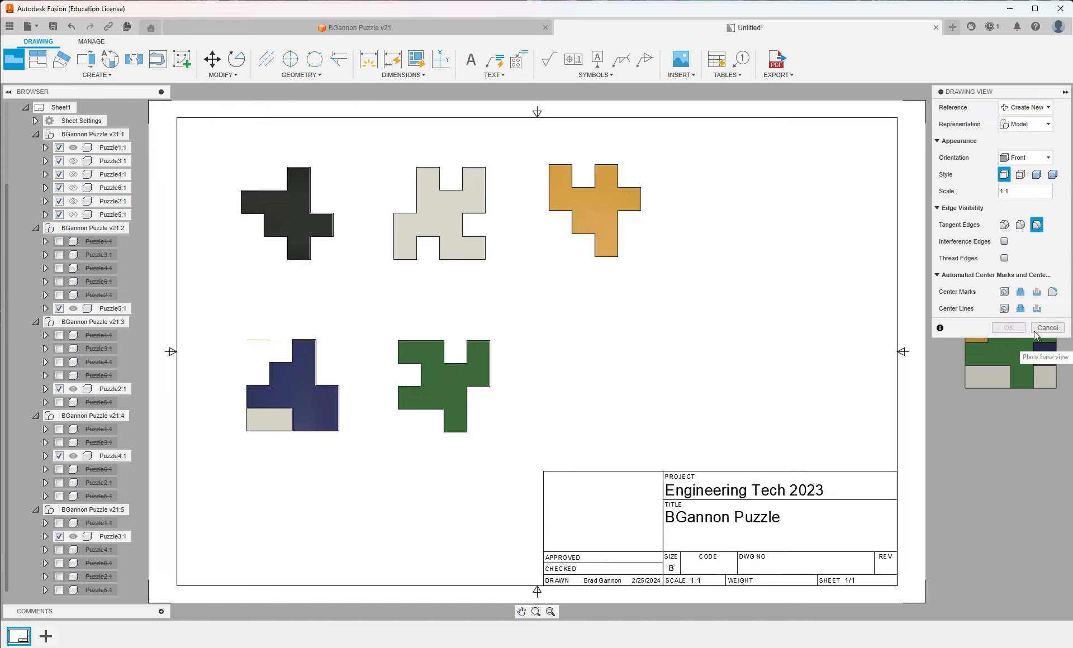
click(1043, 159)
click(1018, 273)
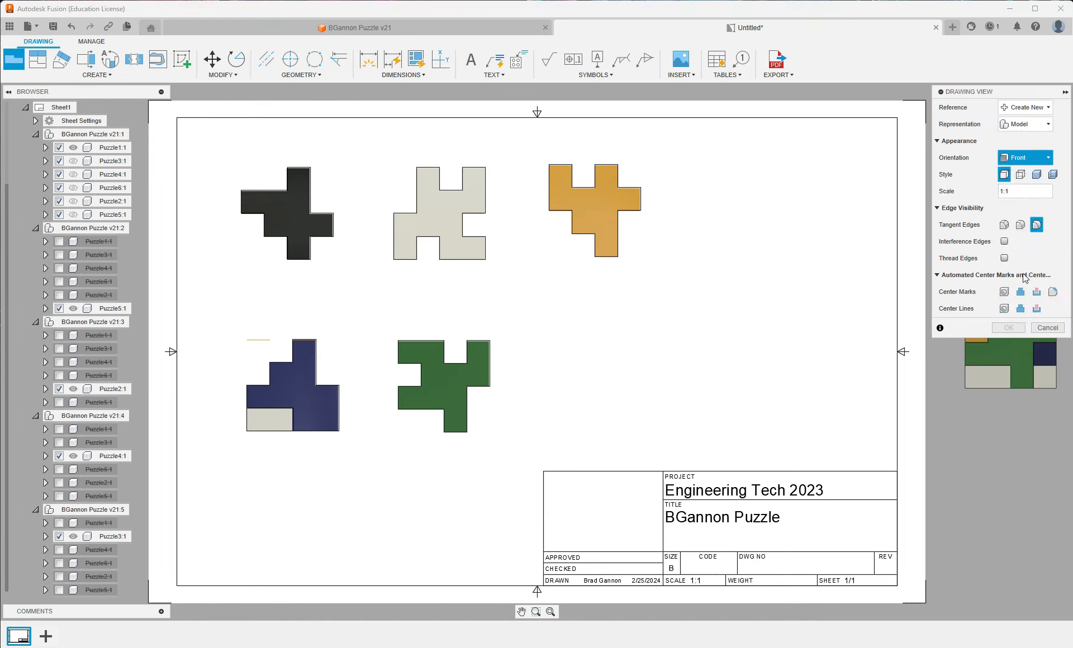
click(600, 387)
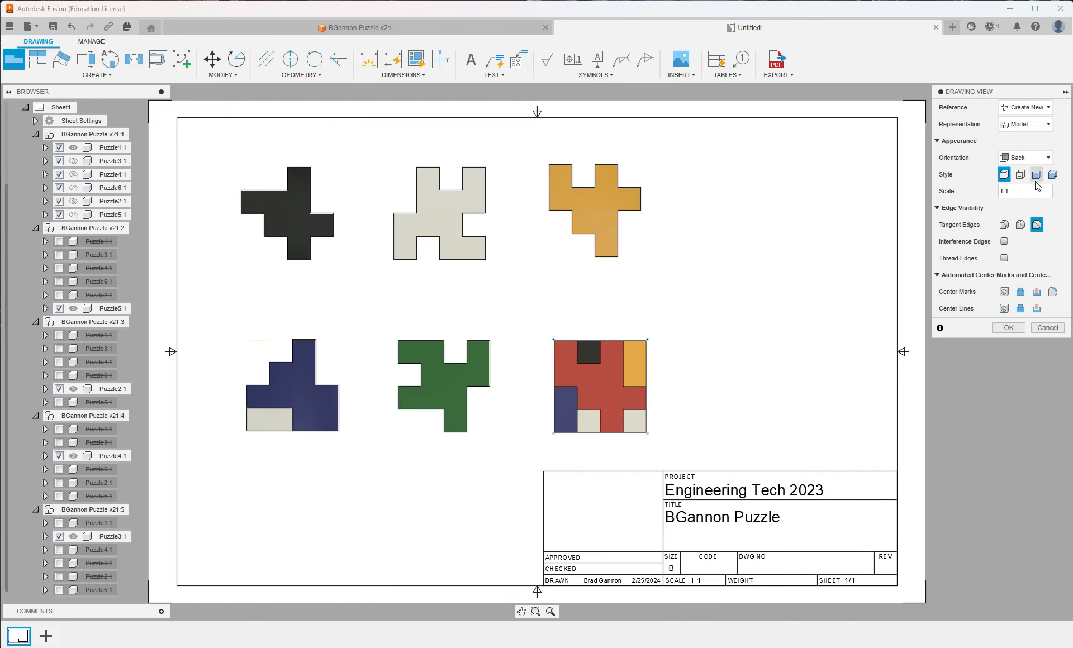
click(1005, 328)
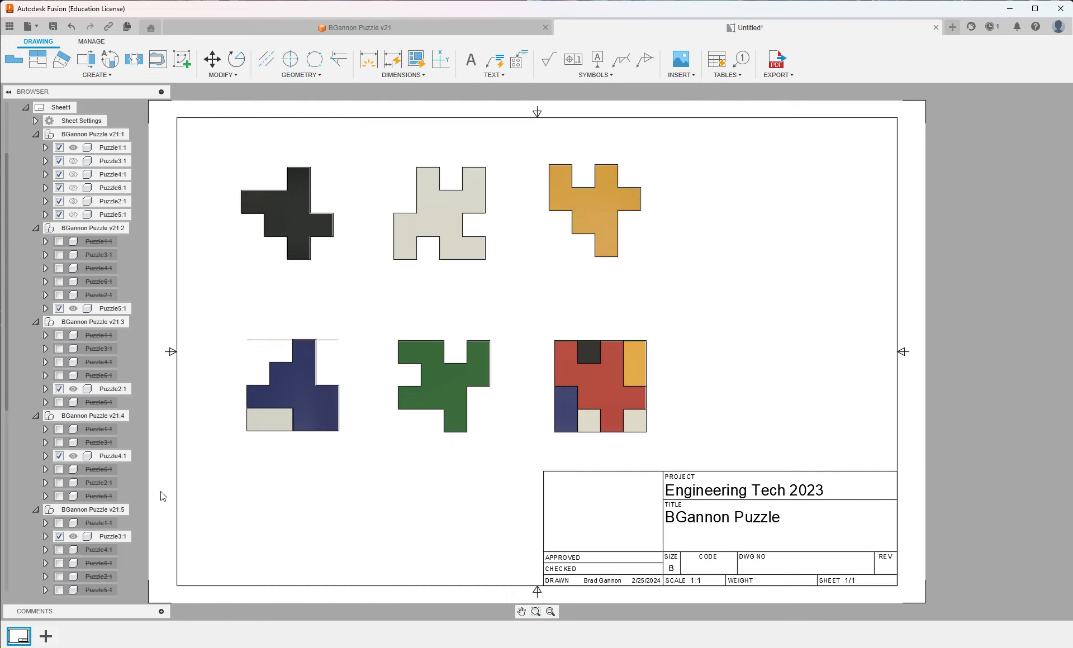
Step: Suppress Puzzle1, Puzzle3, Puzzle4, Puzzle2 and Puzzle5 in the back view, leaving only Puzzle6 active, and collapse the sheet's browser tree
scroll(112, 545, down, 3)
click(60, 523)
click(59, 536)
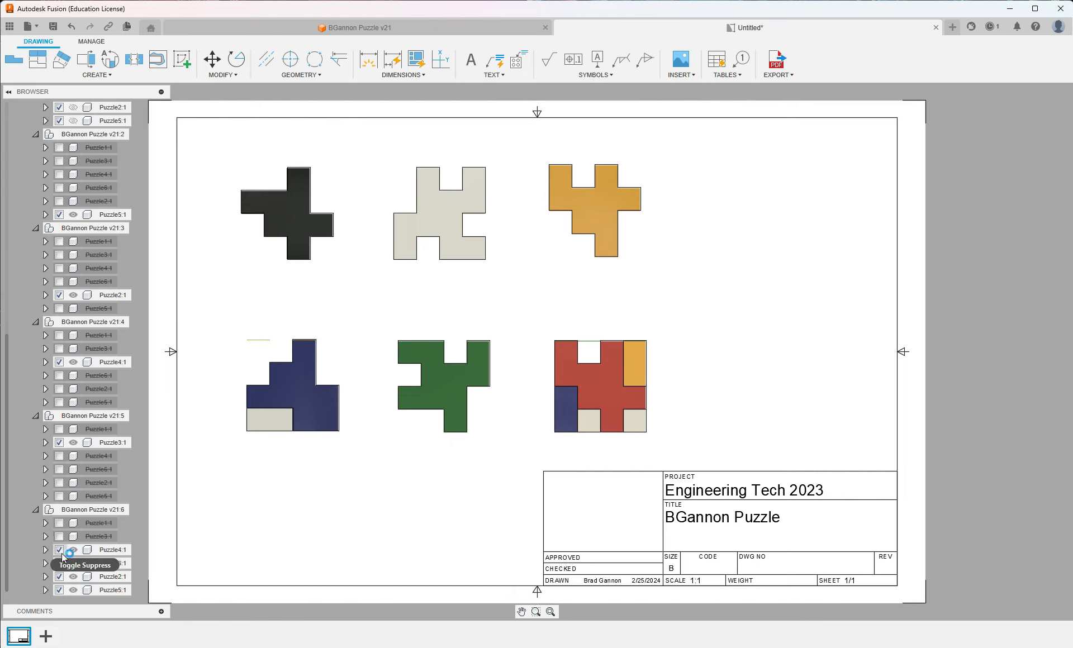
click(60, 565)
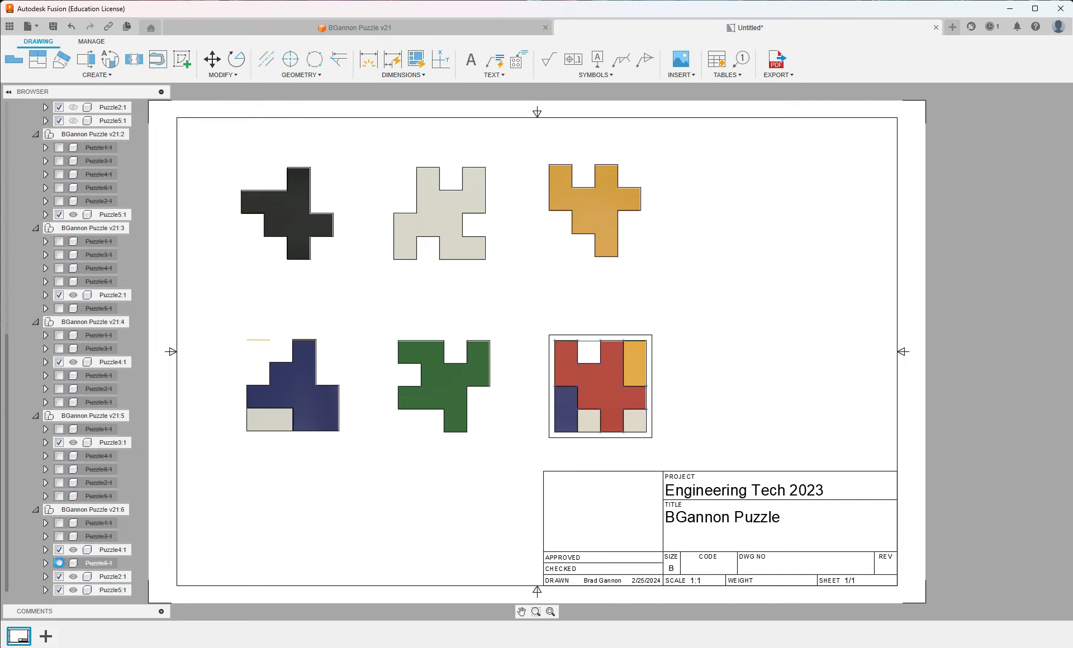
click(60, 551)
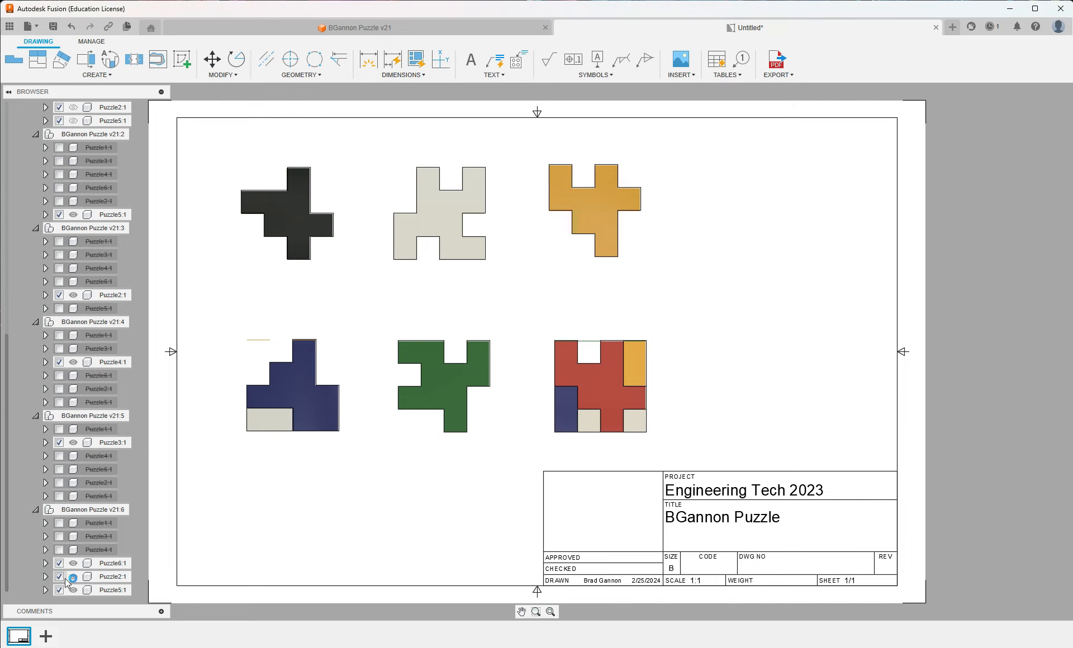
click(59, 576)
click(59, 590)
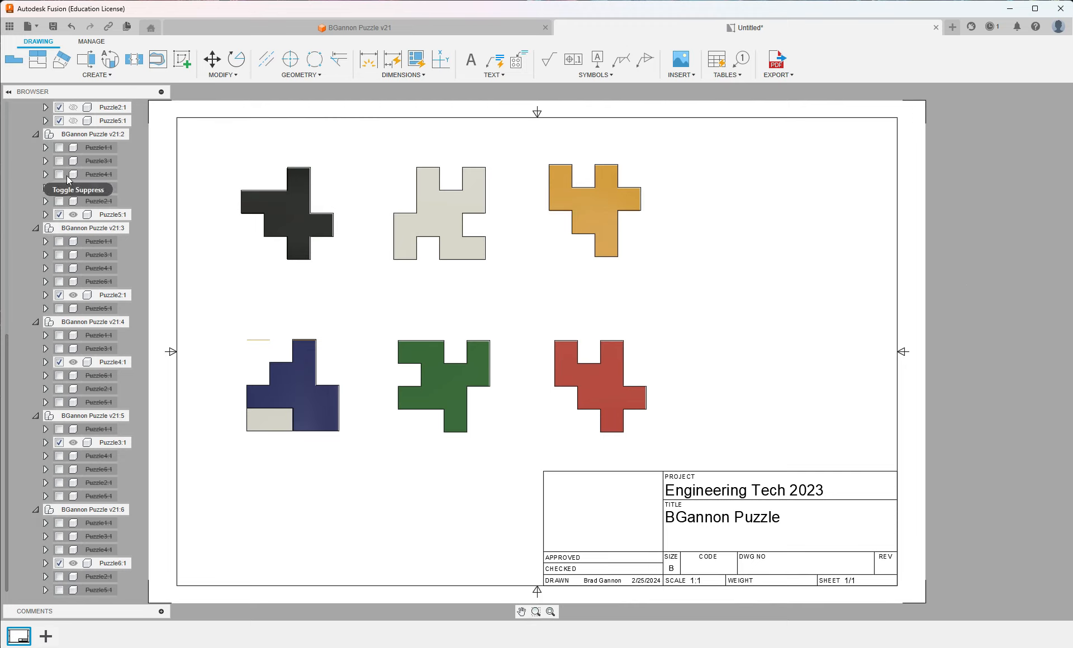
scroll(35, 141, up, 5)
click(26, 135)
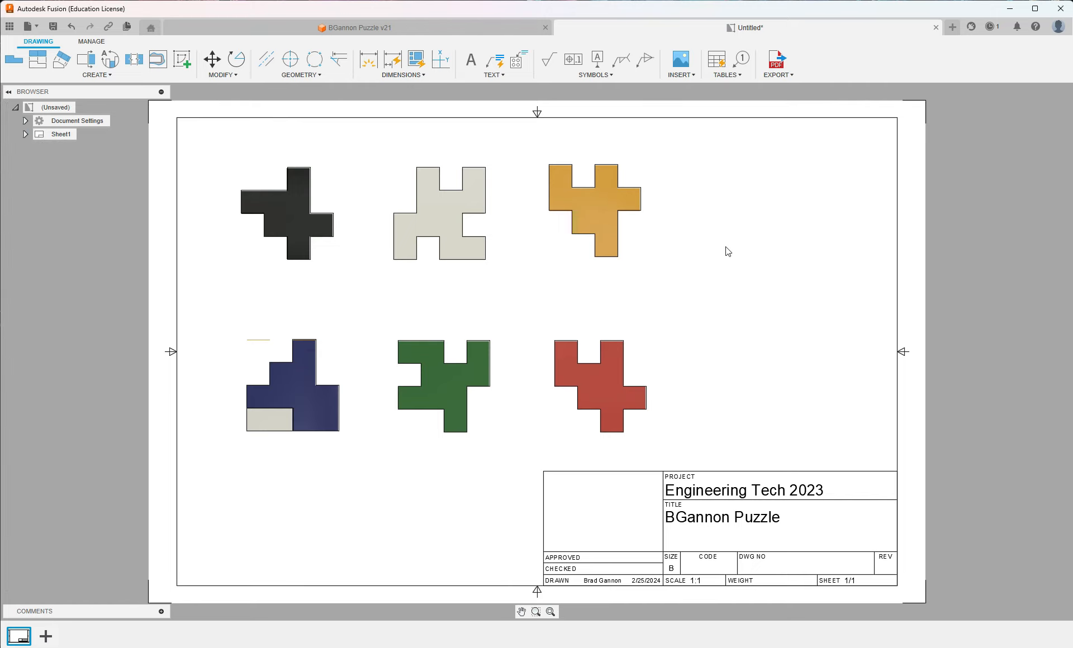
Step: Add a centre-justified "TOP VIEW" text label below the black Puzzle1 view
click(502, 74)
click(494, 88)
click(251, 273)
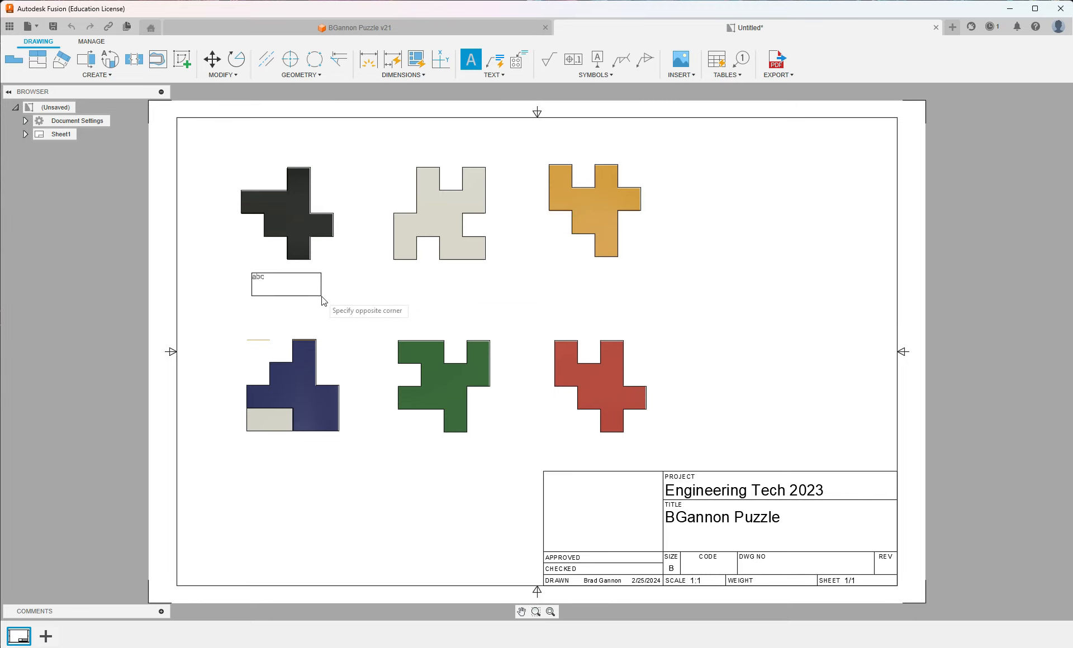
click(335, 299)
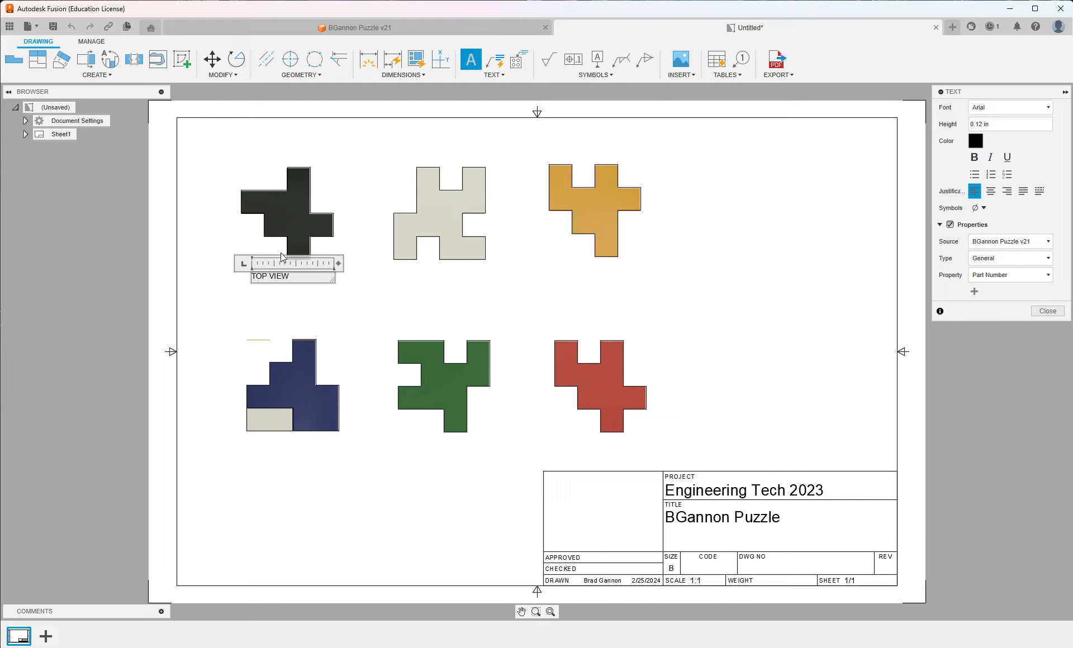
click(990, 192)
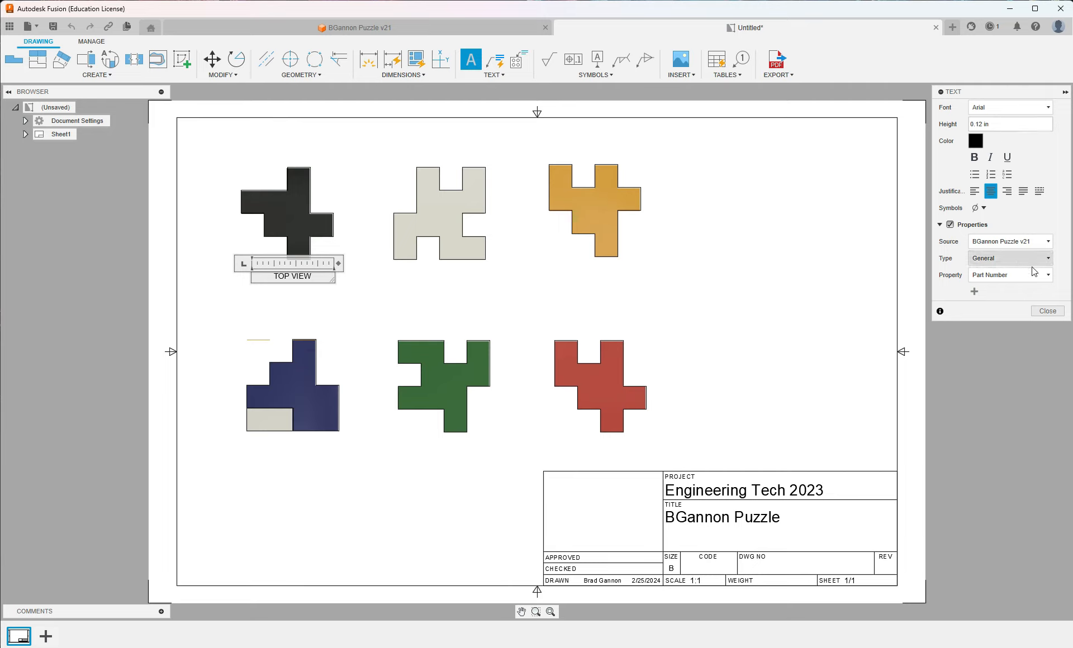
click(1047, 311)
Step: Copy the TOP VIEW label from the black piece horizontally to below the white piece
drag(295, 286, 309, 287)
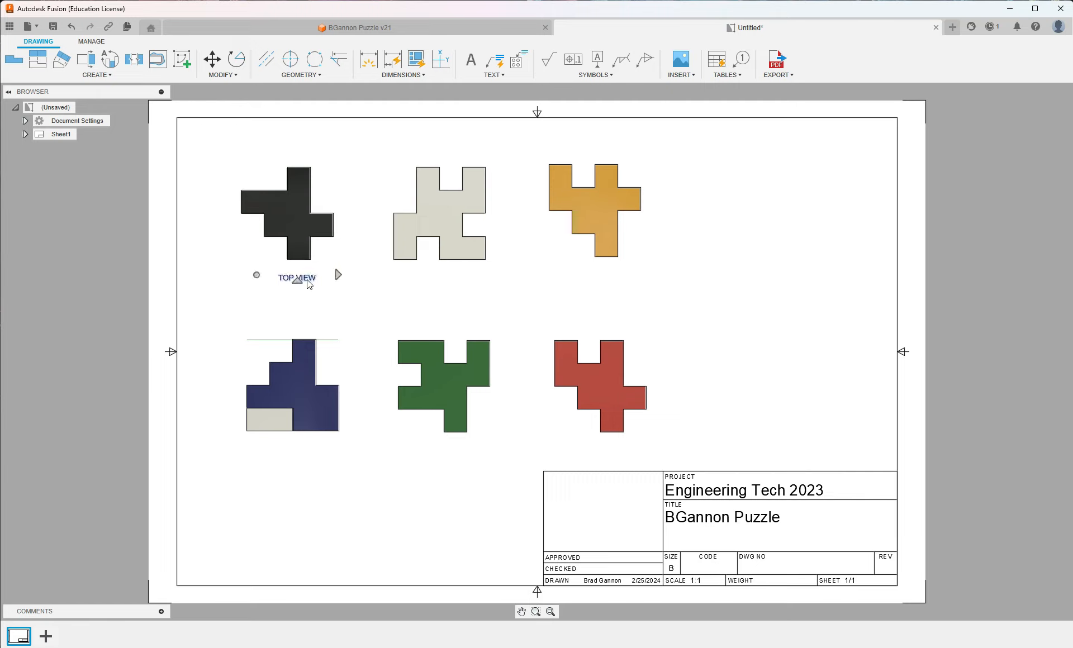
key(m)
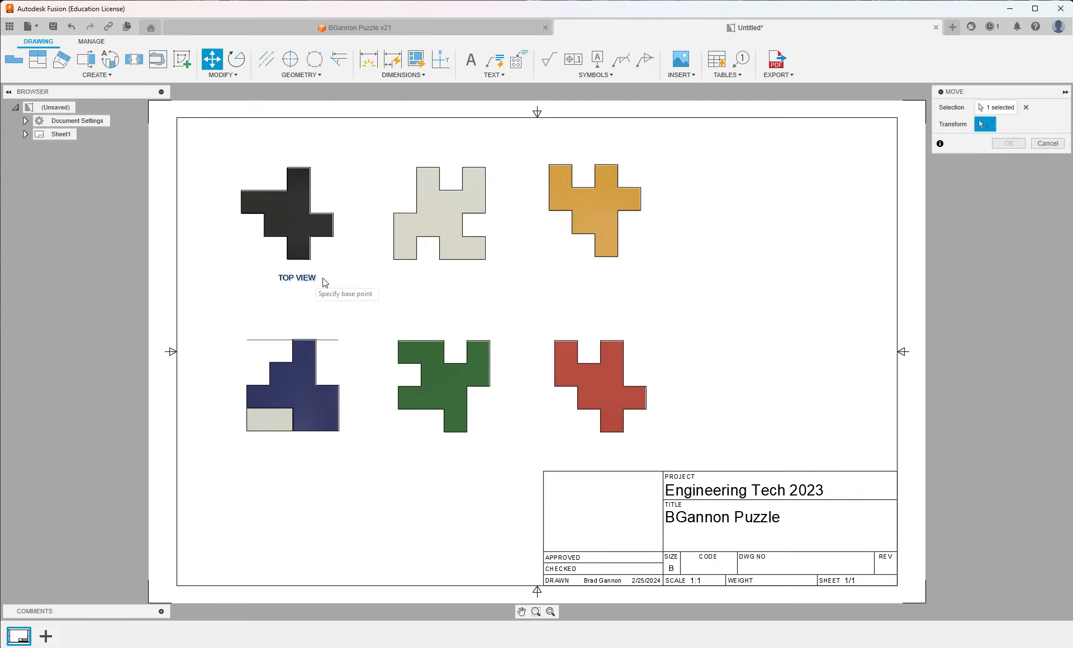
click(339, 275)
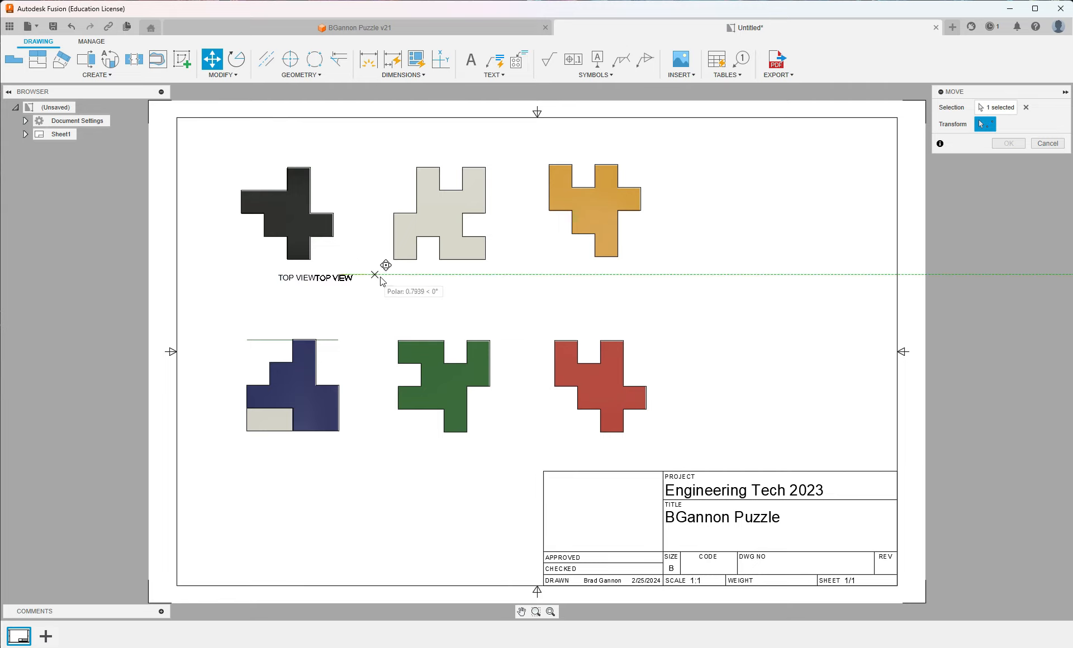
click(480, 274)
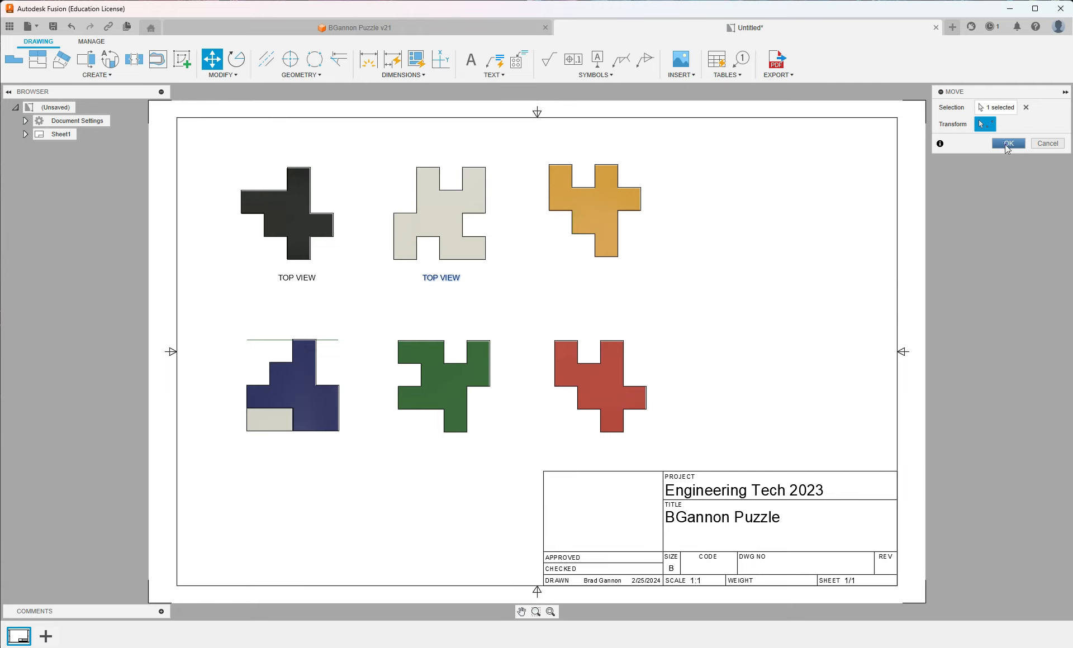
click(1008, 143)
Step: Copy the white piece's TOP VIEW label horizontally to below the orange piece
click(451, 284)
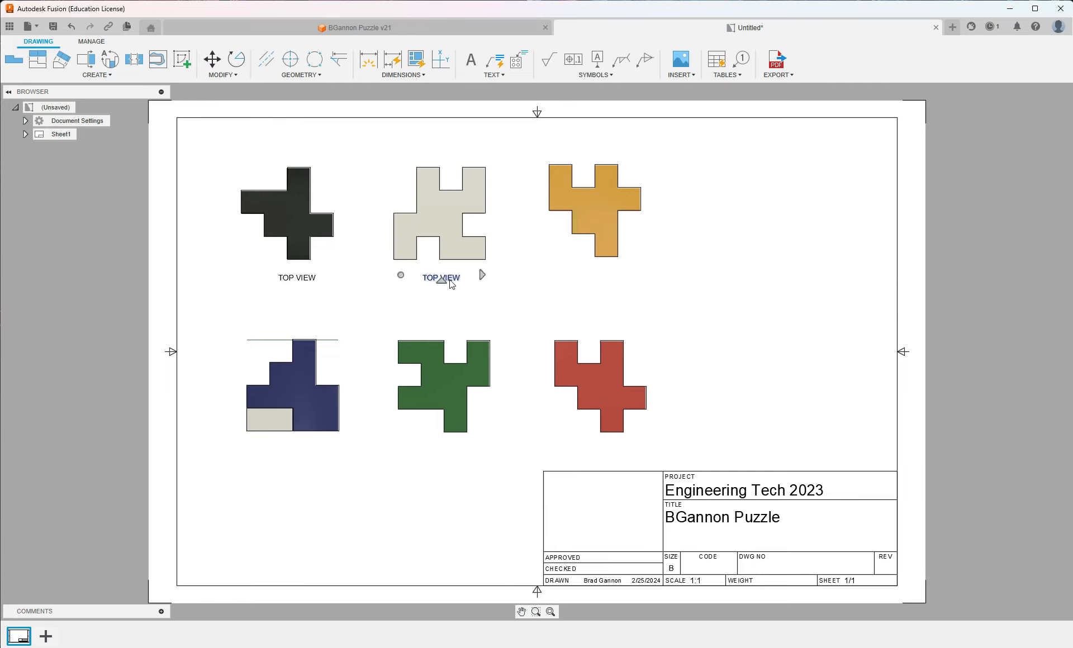
key(m)
click(481, 278)
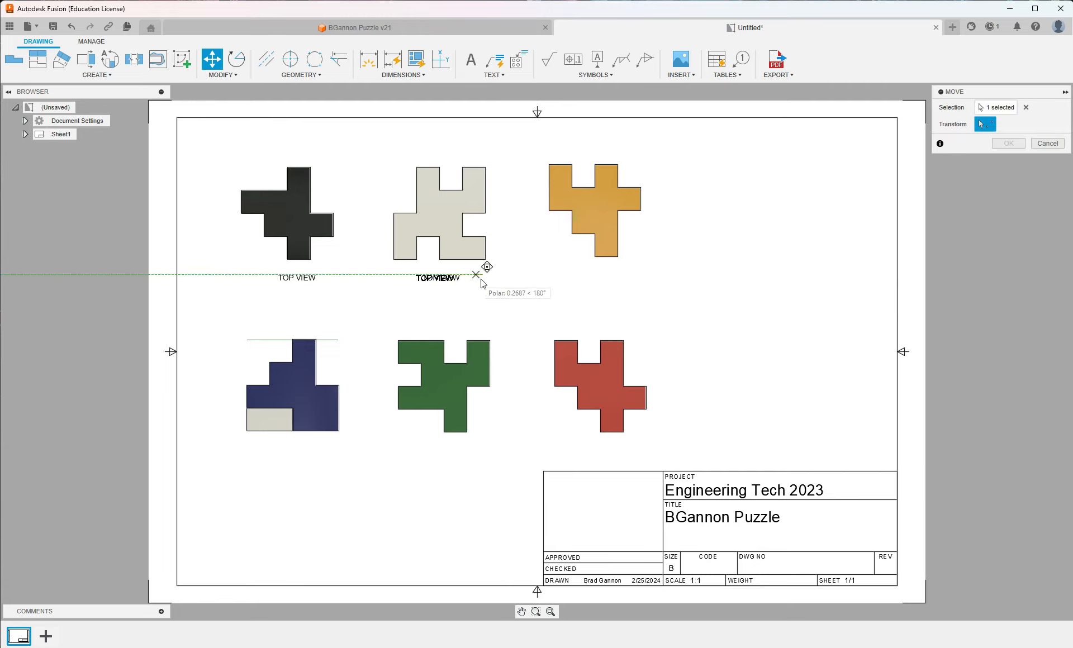
click(650, 282)
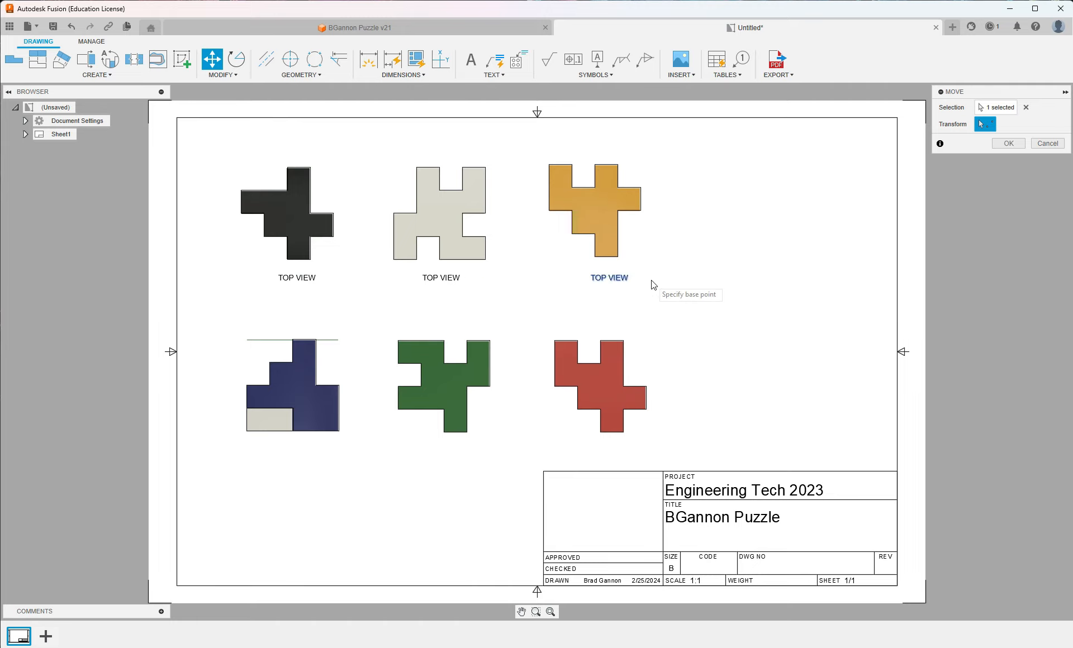
click(1008, 143)
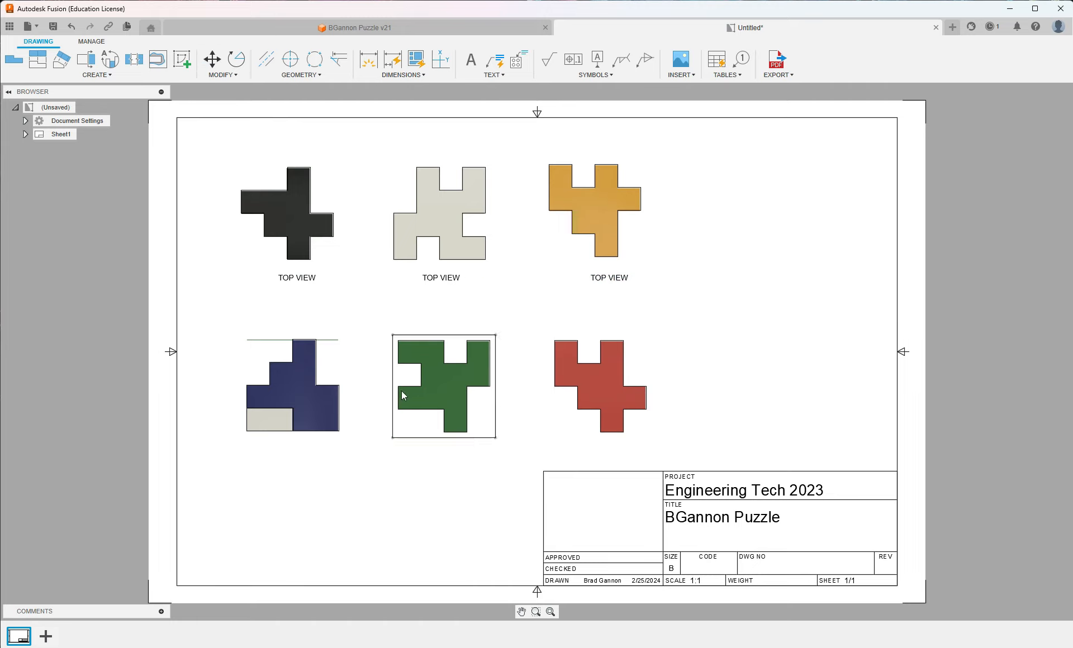
Step: Copy the orange piece's TOP VIEW label straight down to below the red piece
click(617, 279)
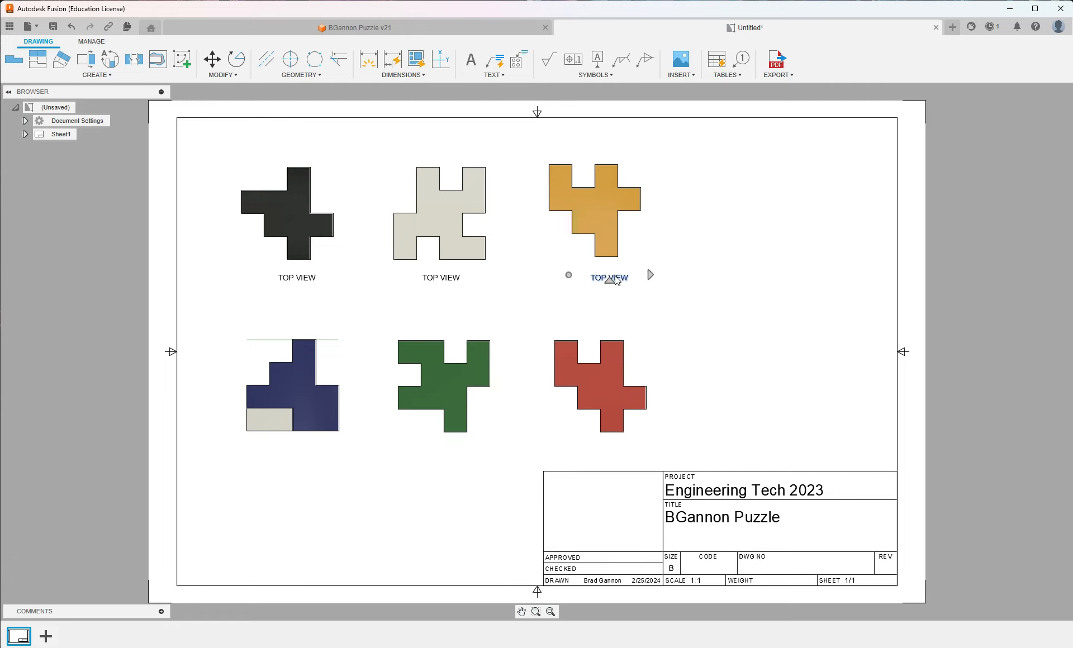
key(m)
click(650, 274)
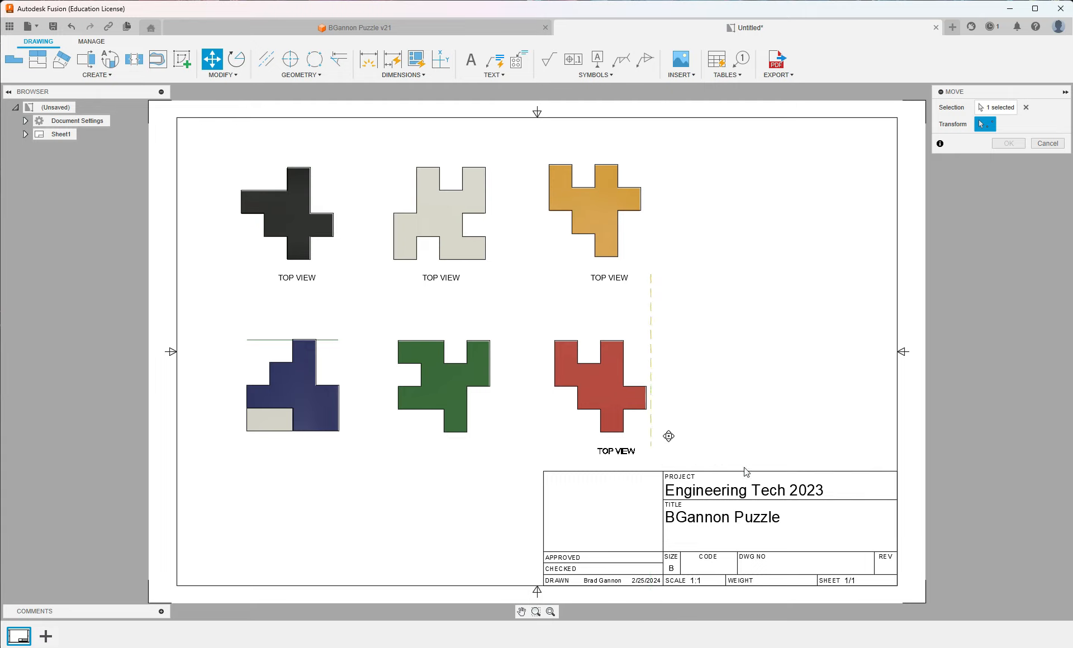
click(651, 446)
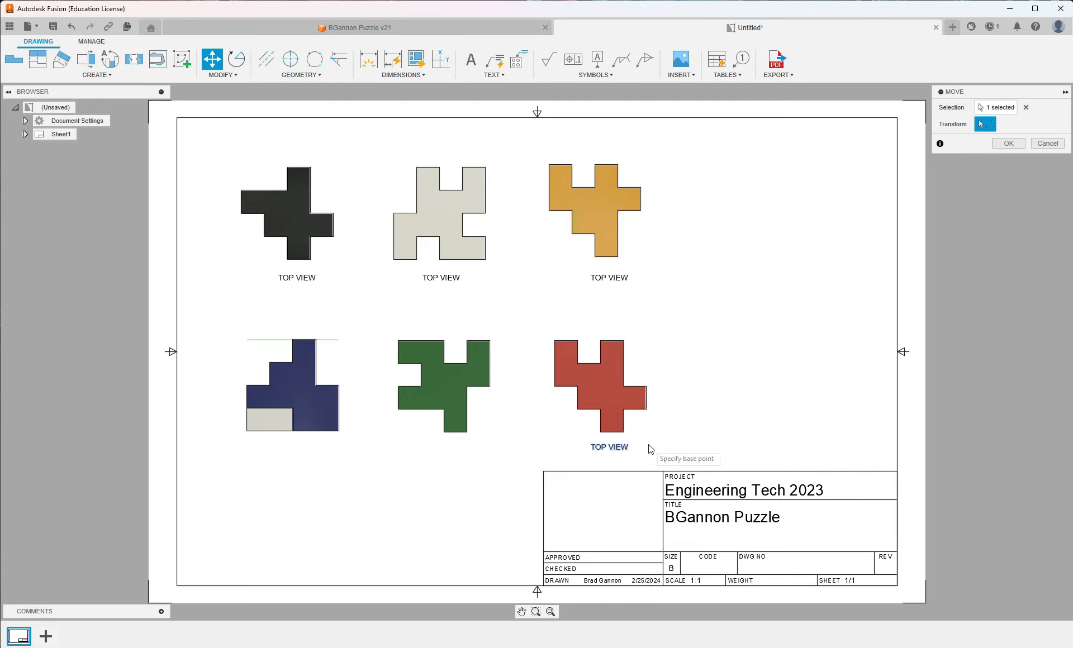
click(617, 449)
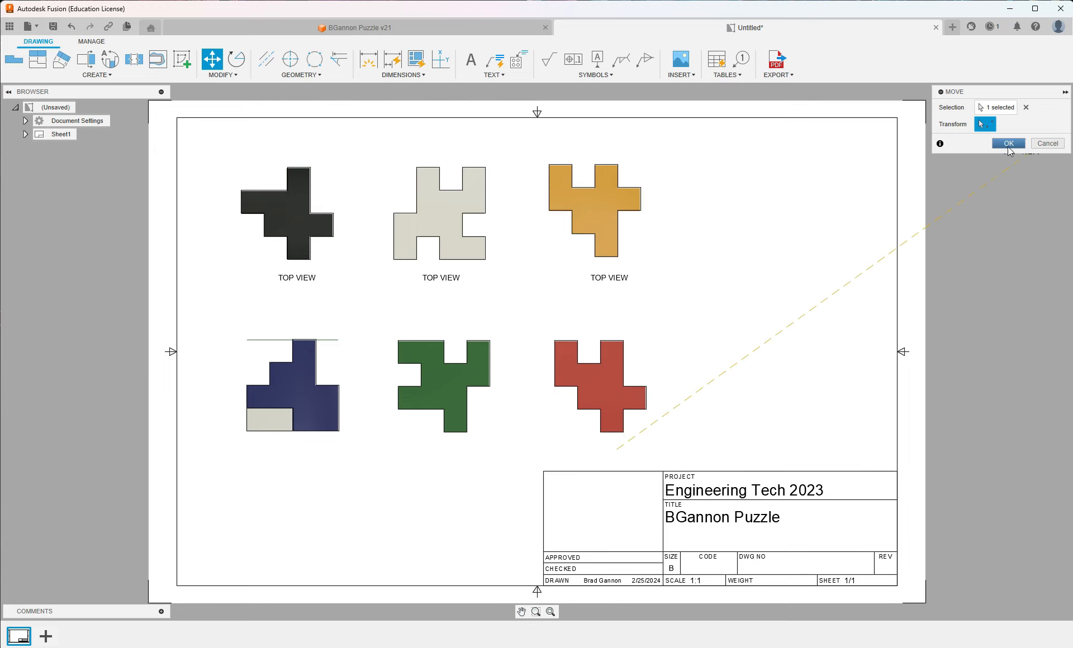
click(1009, 143)
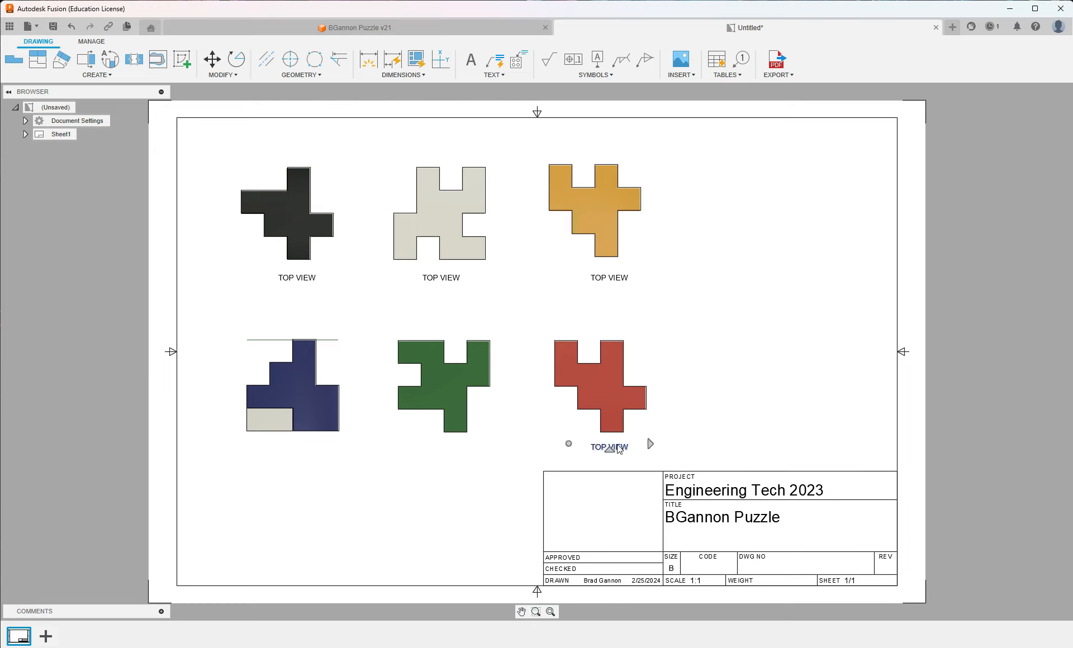
key(m)
click(649, 444)
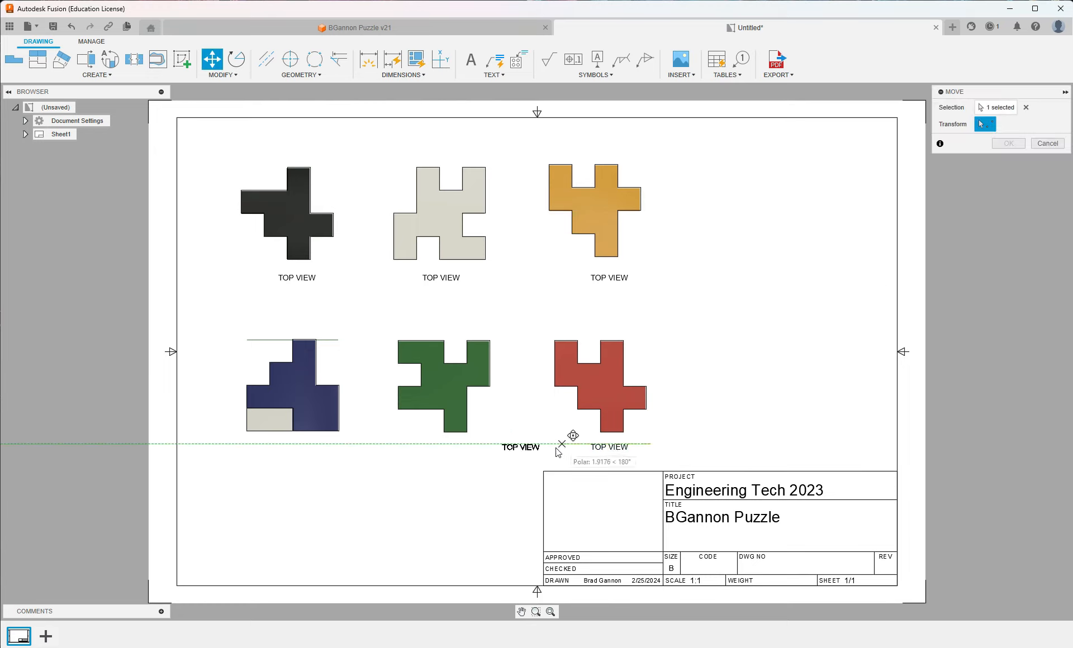
key(Escape)
key(Escape)
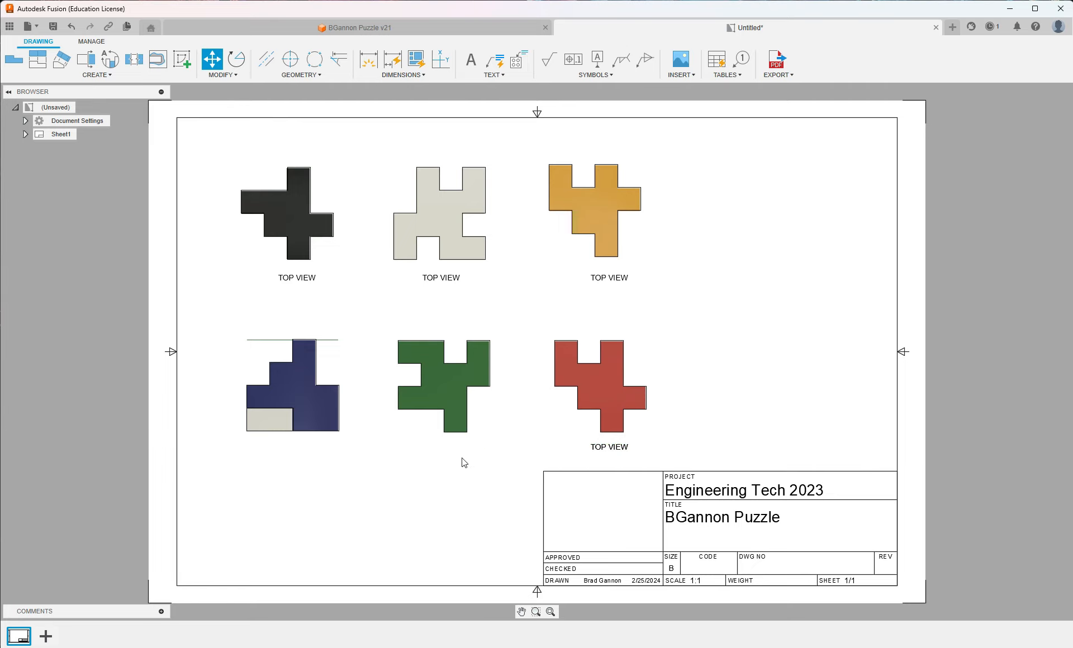
Step: Copy the red piece's TOP VIEW label horizontally to below the green piece
click(625, 454)
key(m)
click(650, 449)
click(496, 451)
click(1008, 144)
Step: Copy the green piece's TOP VIEW label horizontally to below the blue piece
click(468, 450)
click(464, 452)
key(m)
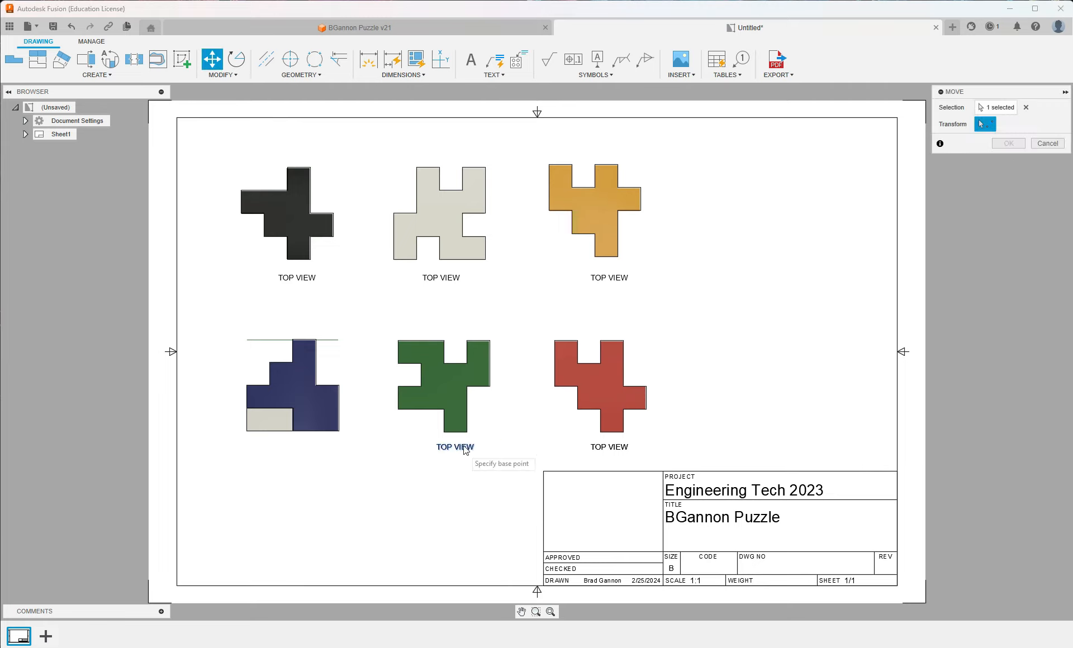
click(496, 444)
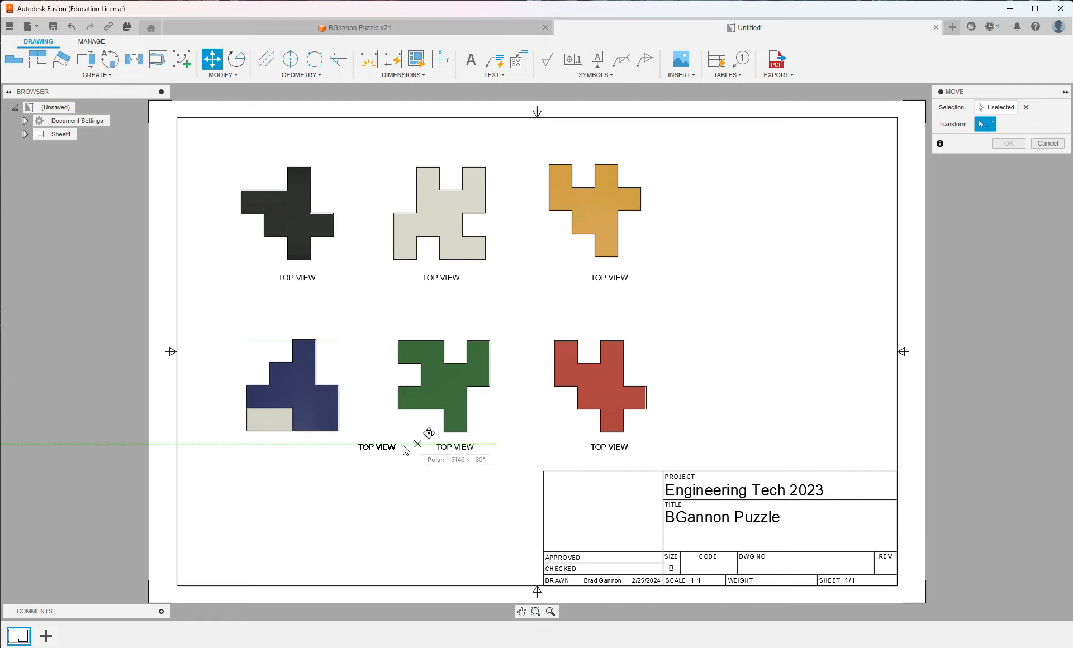
click(341, 446)
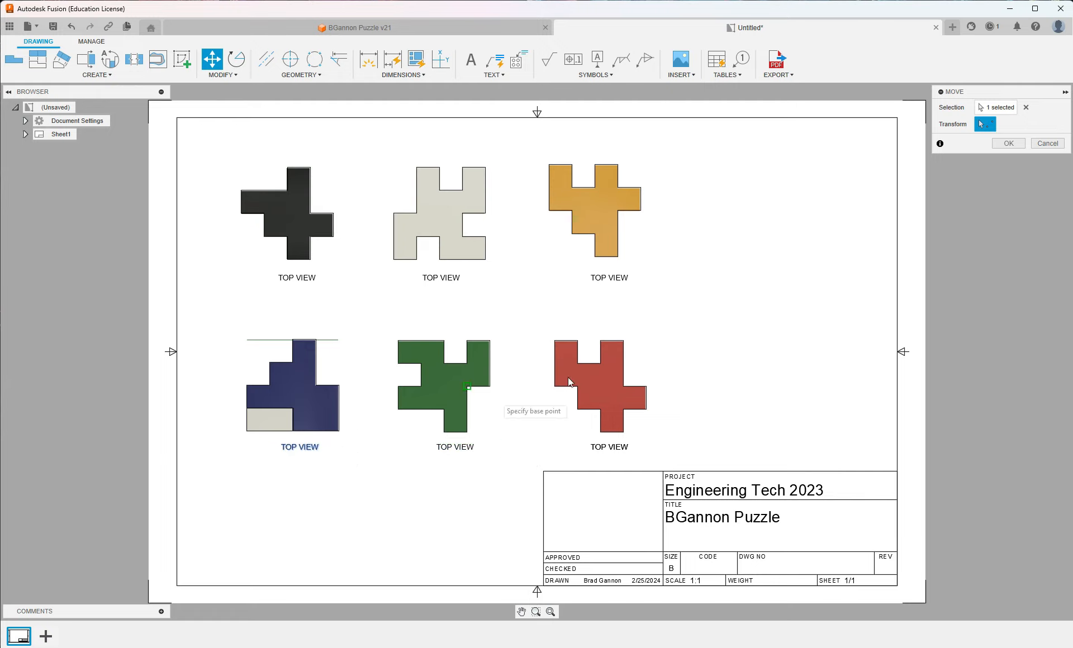
click(1009, 144)
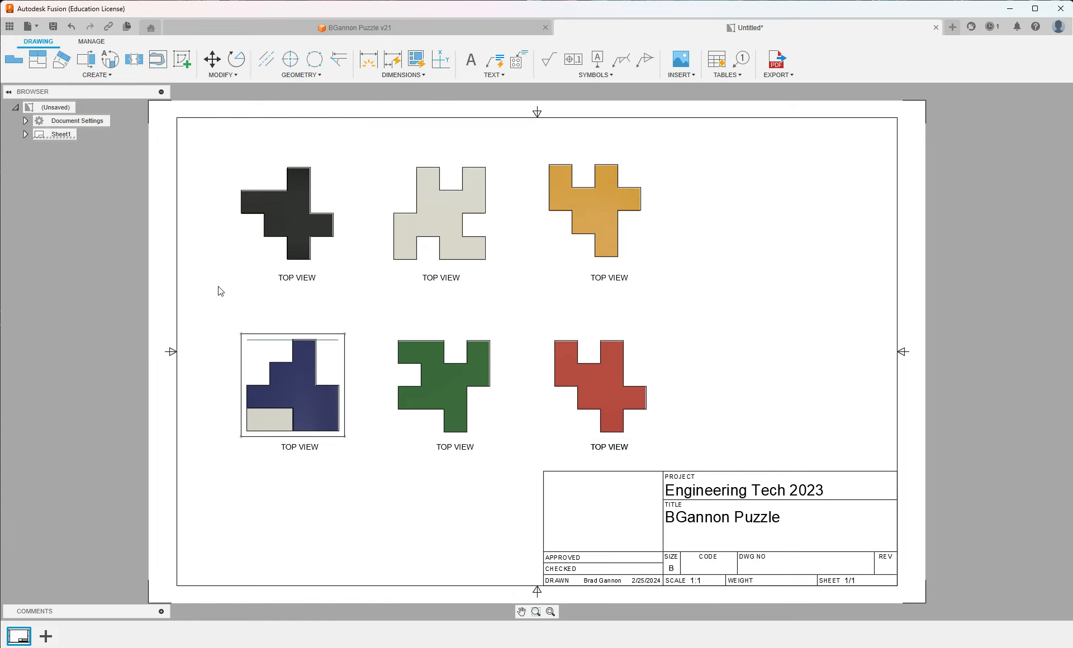
Step: Expand Sheet1 in the browser tree and collapse the component lists of the first three views
click(25, 134)
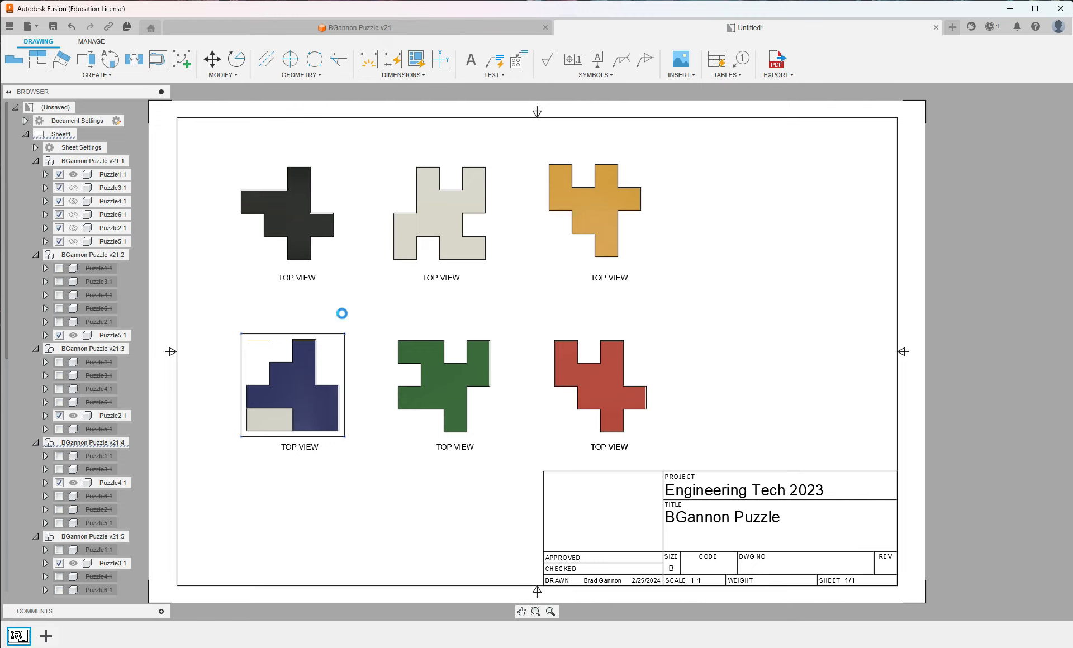
click(37, 349)
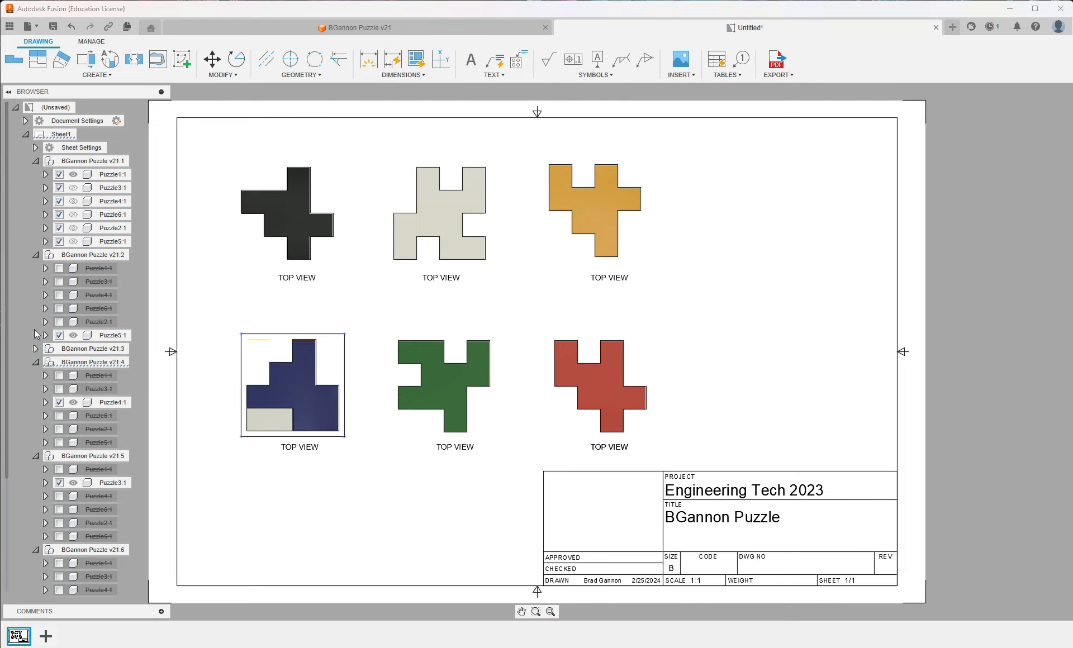
click(36, 254)
click(35, 161)
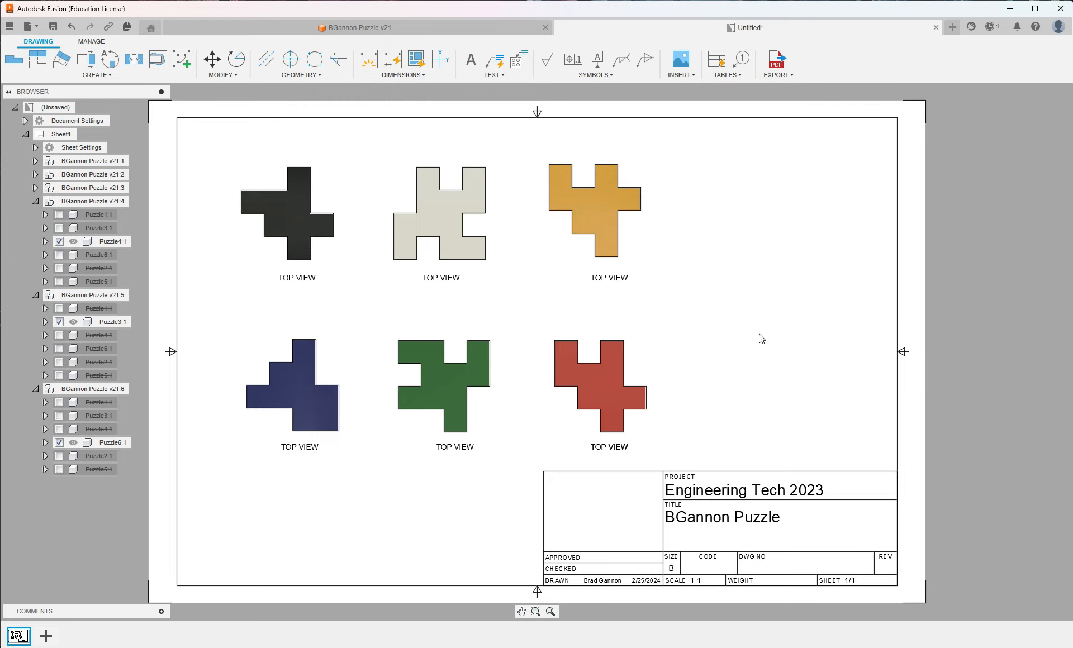
click(308, 242)
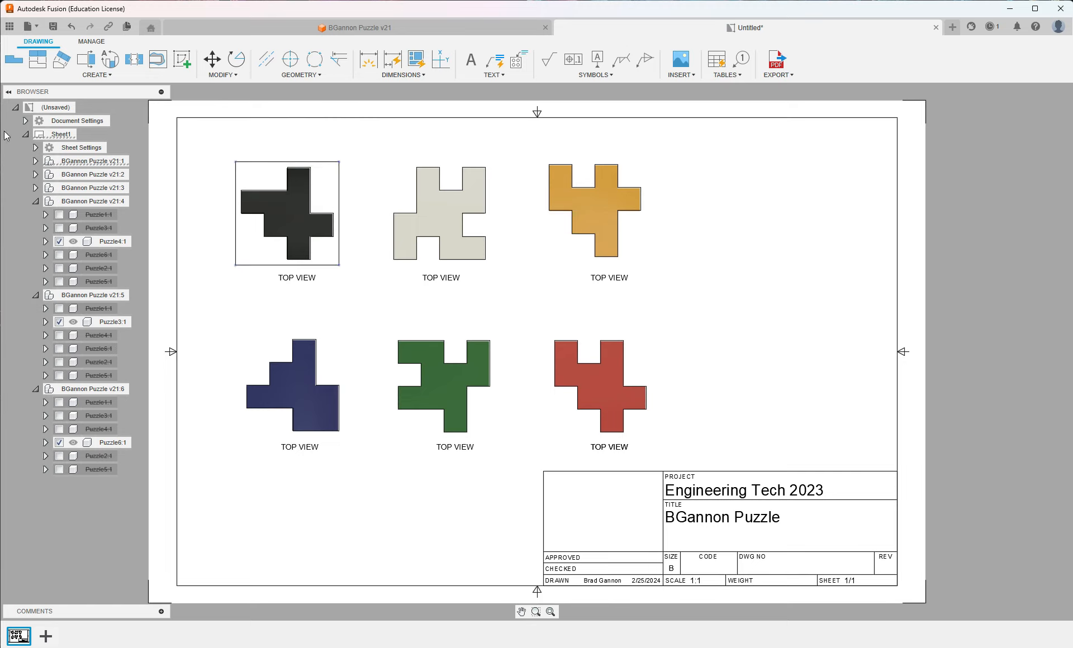
Step: Check the list of orientations offered for a new base view without placing a view
click(13, 59)
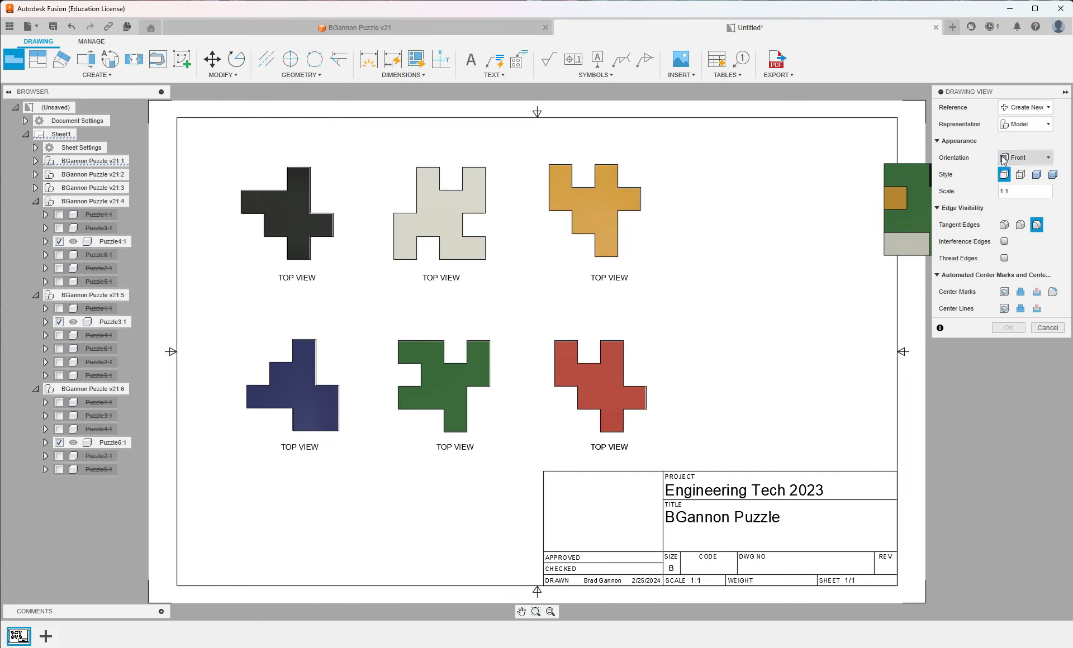
key(Escape)
click(294, 220)
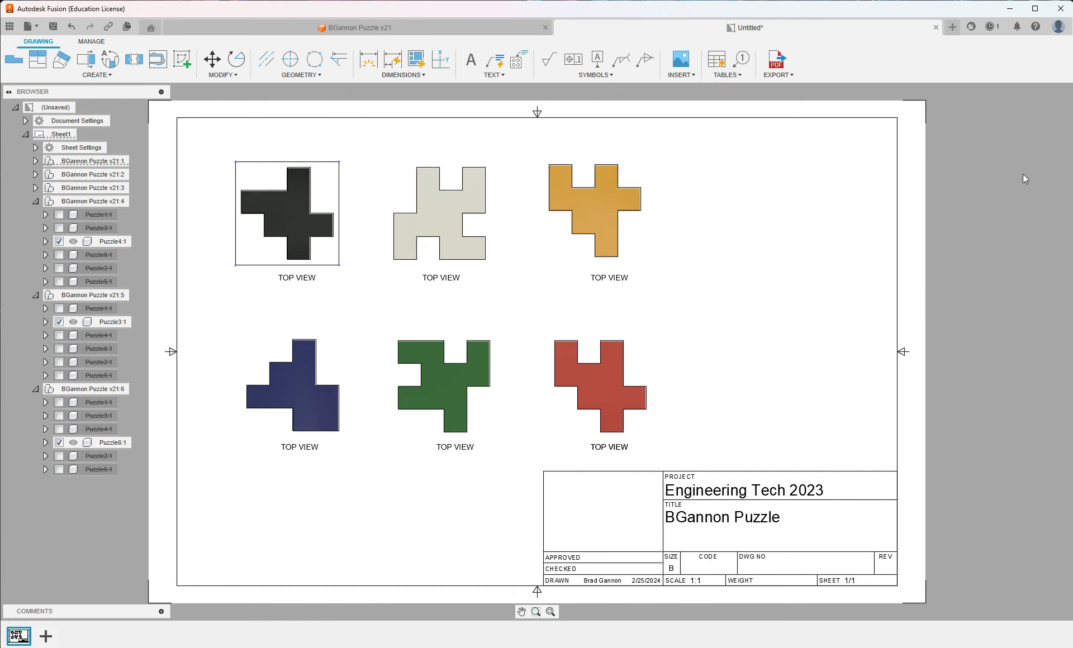
click(14, 59)
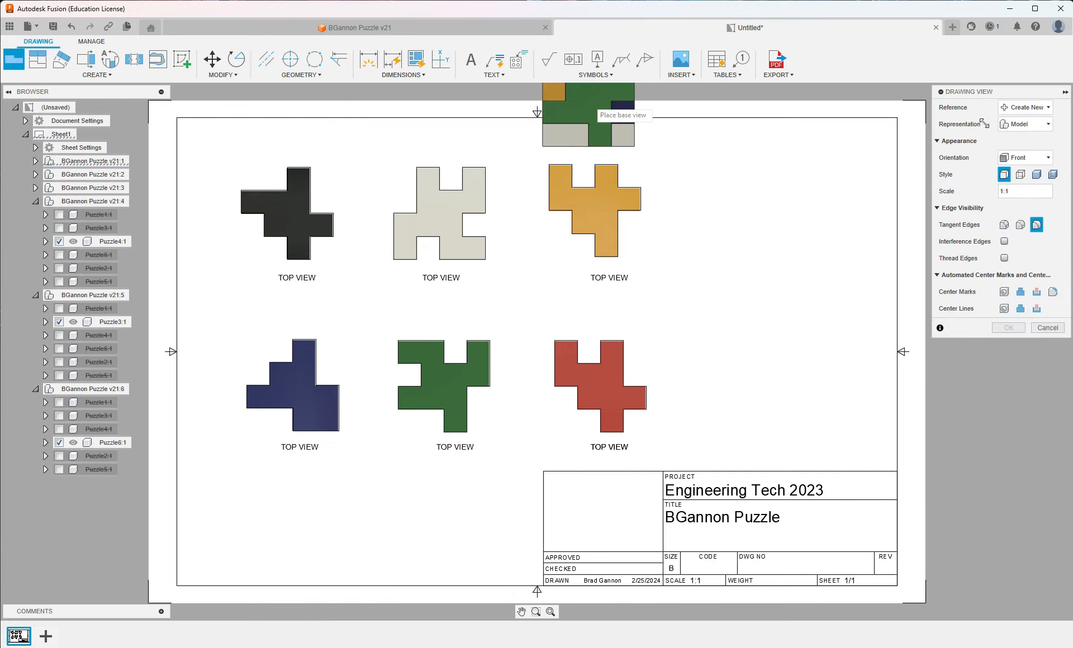
click(1028, 158)
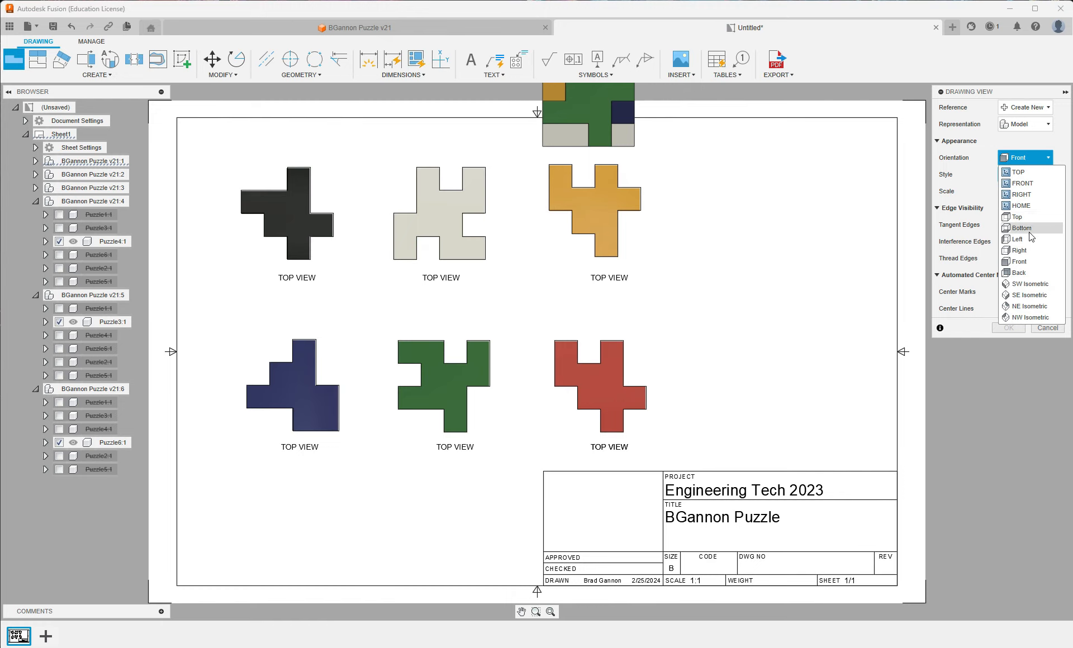
key(Escape)
Step: Change the white piece's label to BOTTOM VIEW and the orange piece's label to LEFT VIEW
double_click(313, 281)
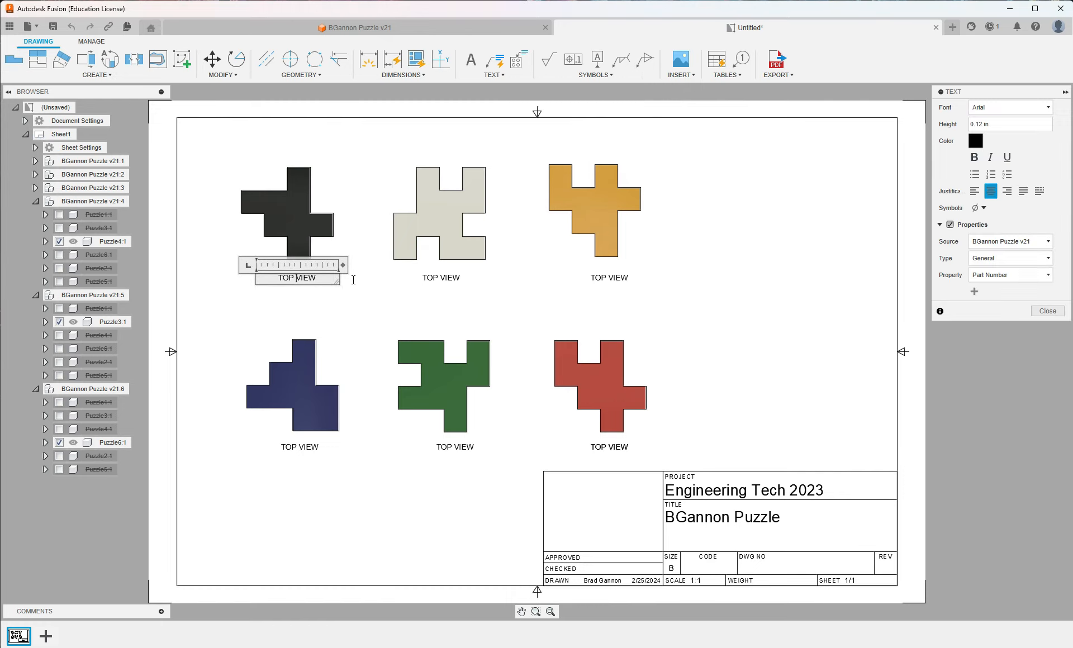
click(439, 279)
double_click(439, 277)
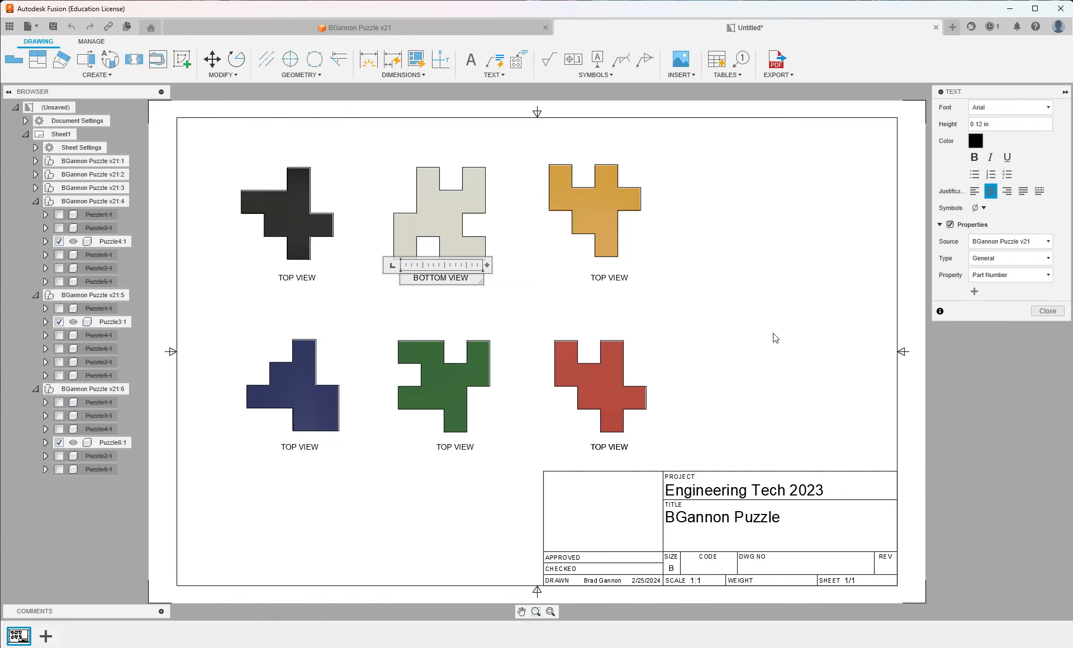
click(630, 288)
double_click(608, 278)
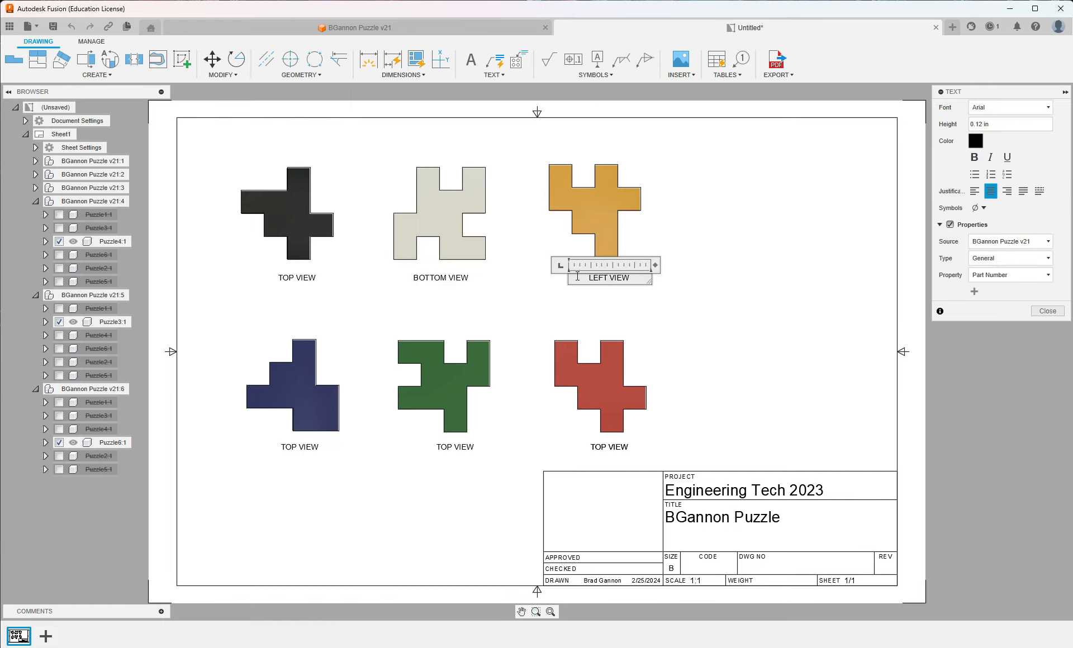
click(1033, 312)
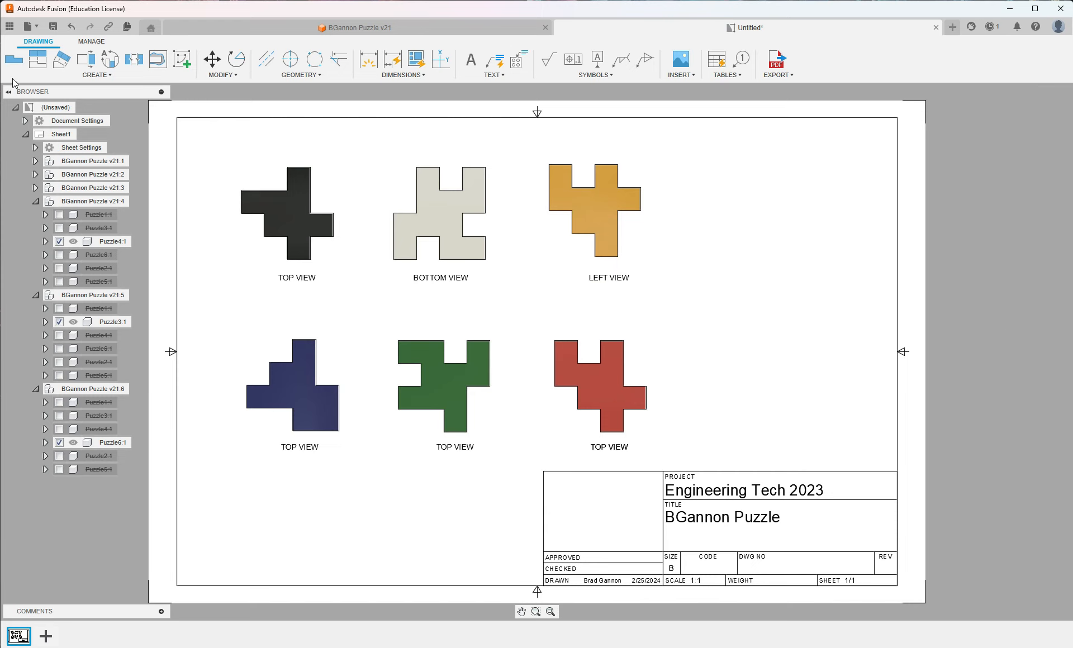
Step: Check the base view orientation list and change the blue piece's label to RIGHT VIEW
click(14, 58)
click(1025, 157)
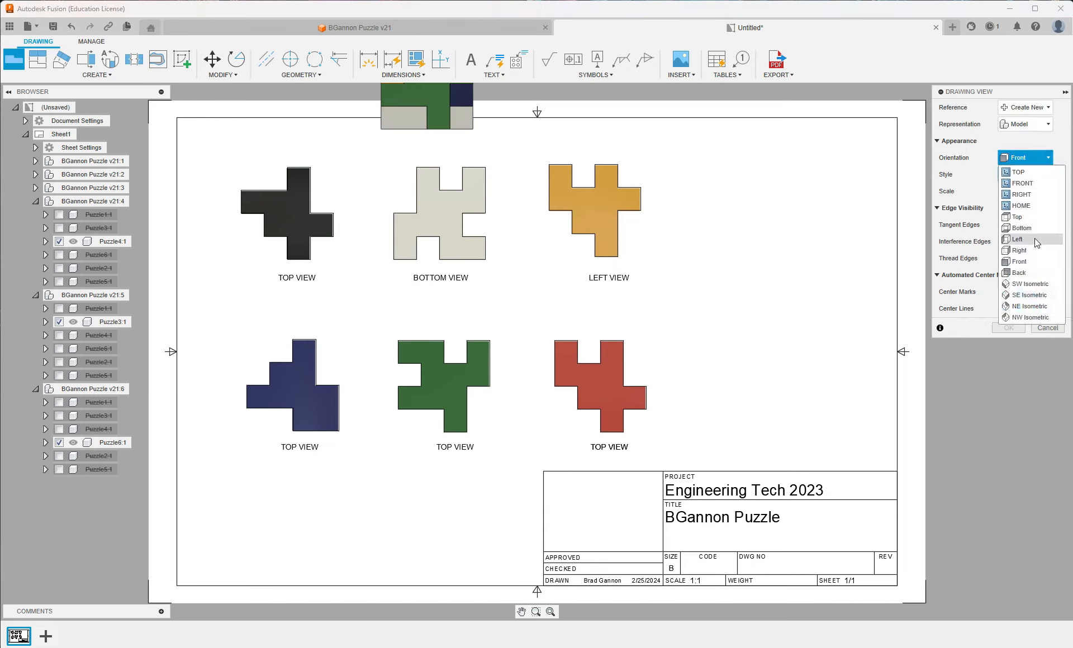
click(1047, 328)
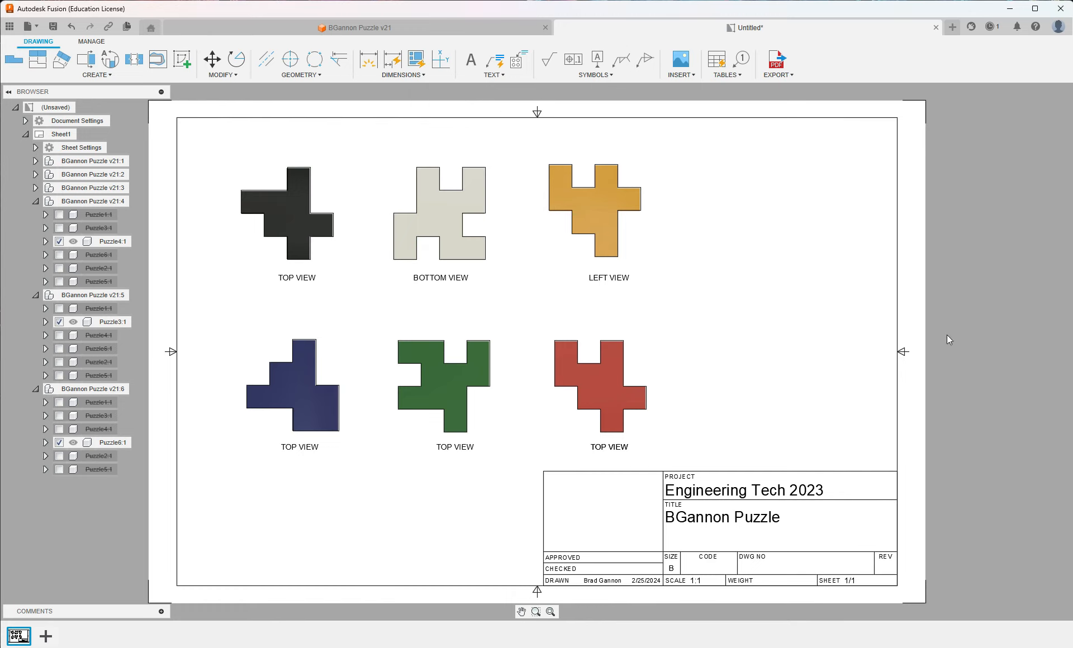
double_click(300, 447)
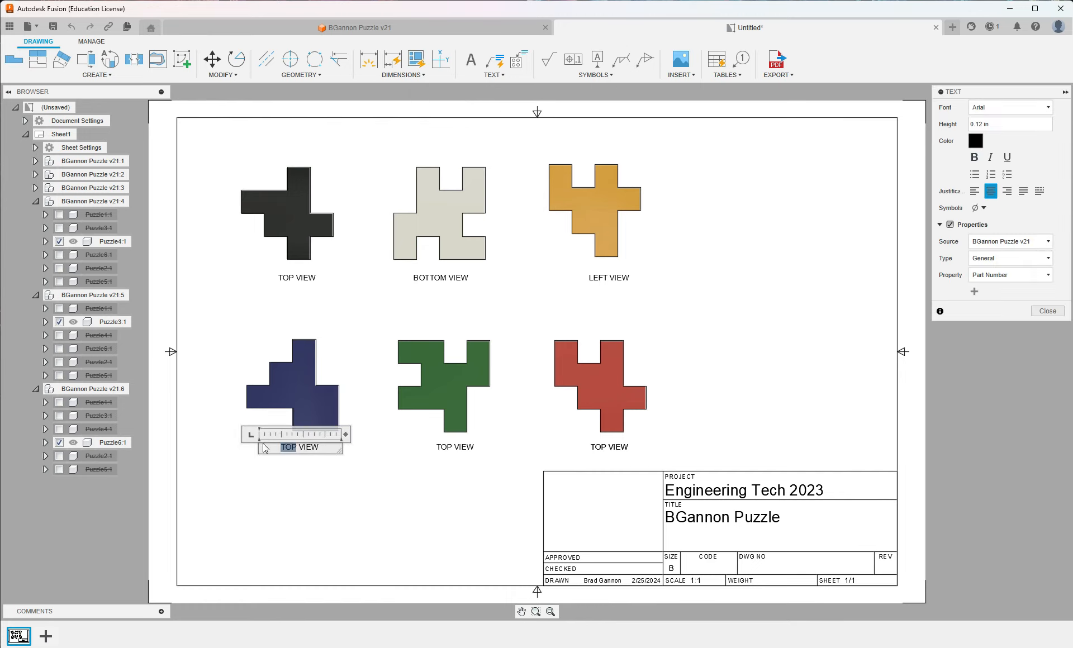
text(RIGH)
Step: Change the green piece's label to FRONT VIEW, consulting the base view orientation list for the wording
double_click(452, 449)
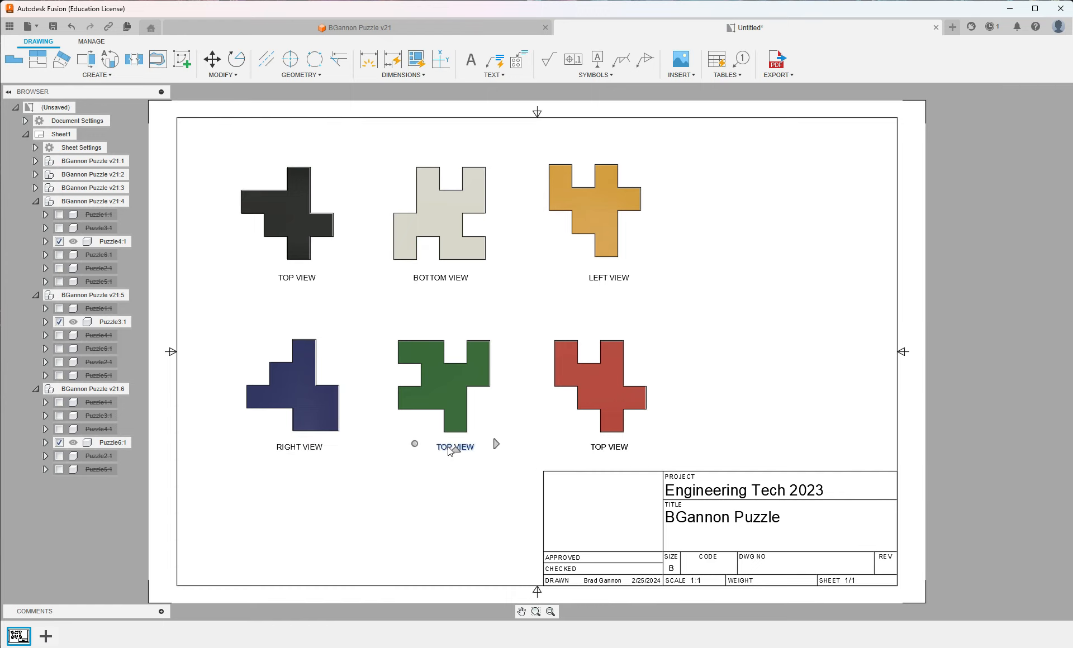
drag(451, 447, 424, 446)
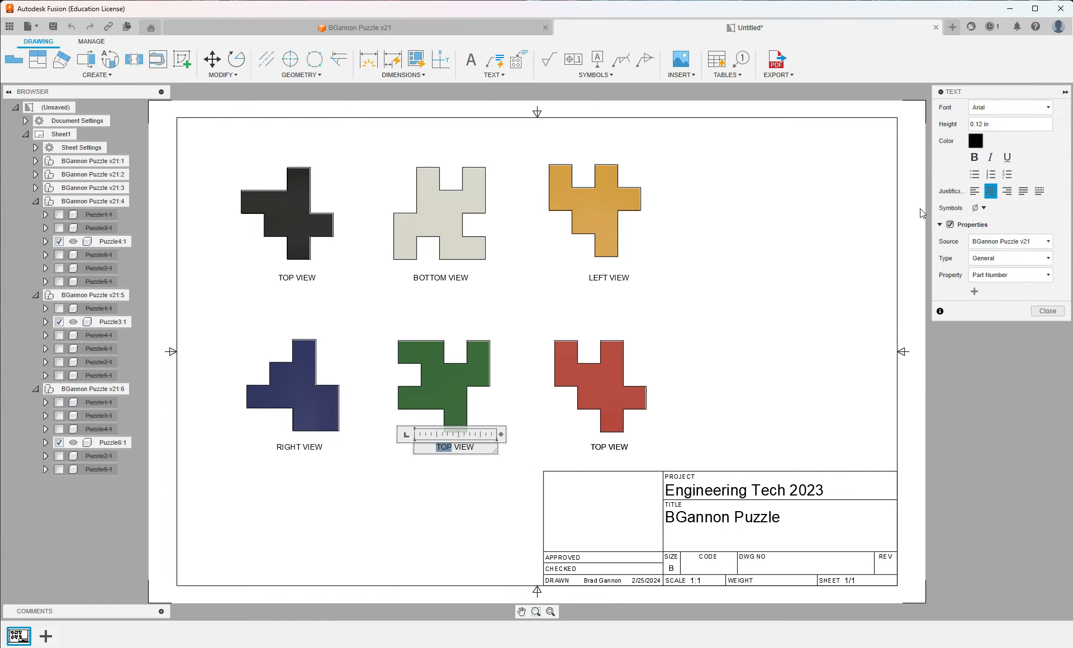
click(14, 59)
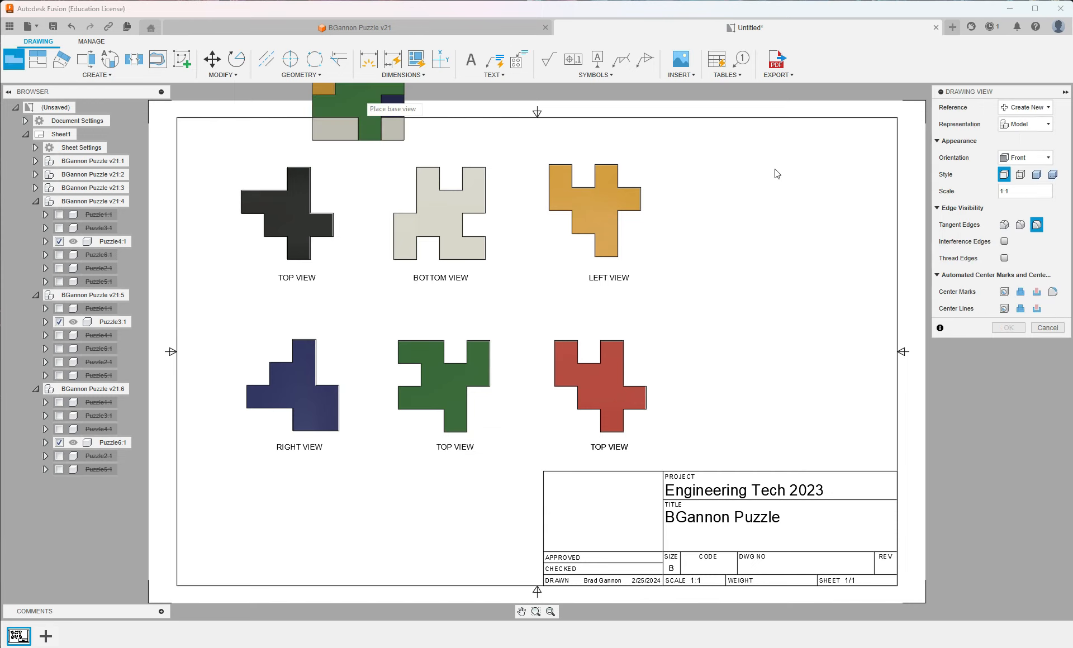
click(1027, 157)
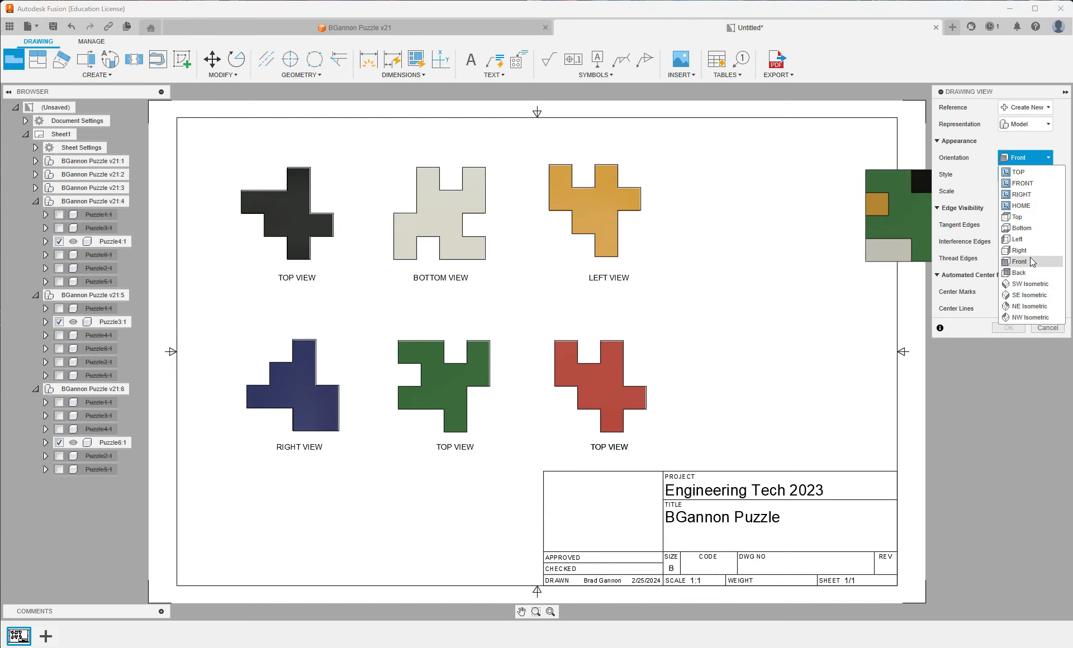
key(Escape)
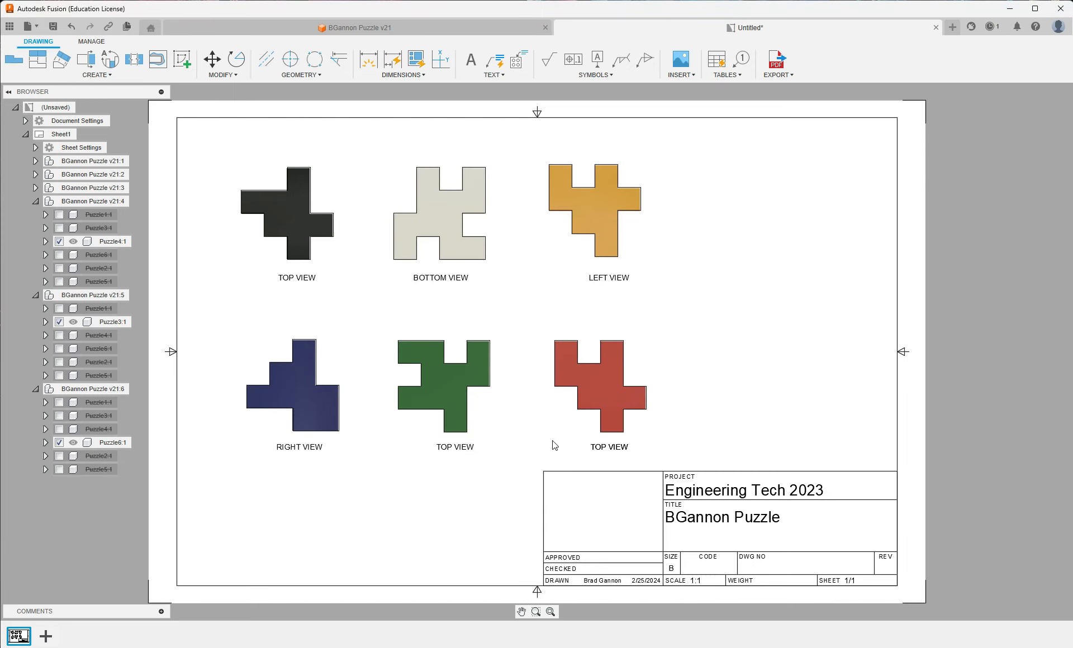
double_click(458, 447)
drag(452, 447, 409, 447)
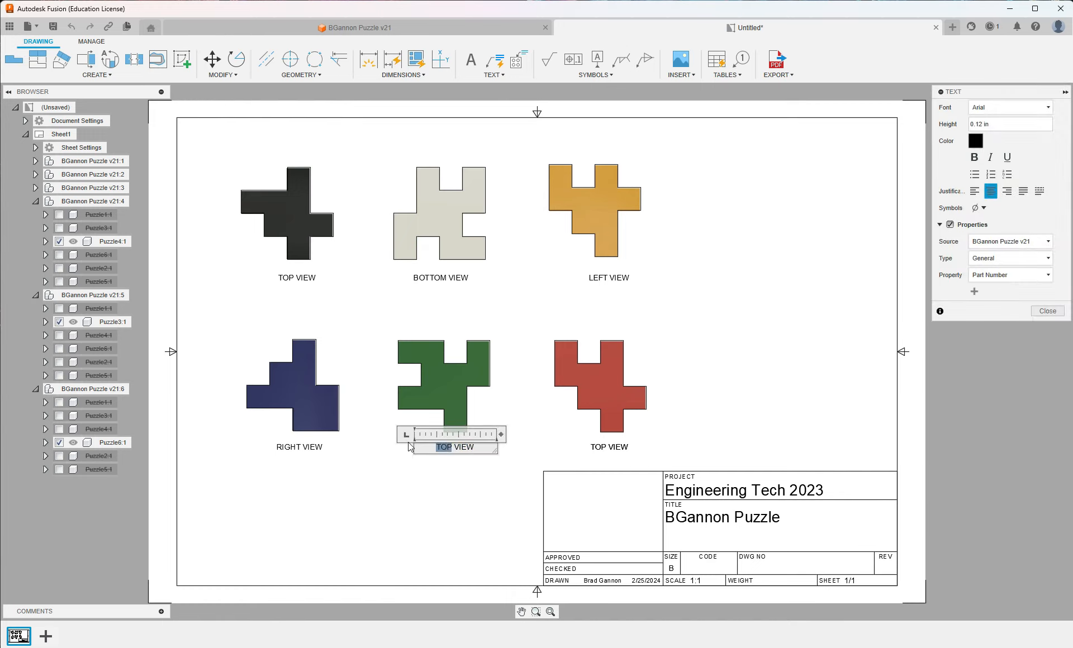
text(FRONT)
Step: Change the upper of the two overlapping labels below the red piece to BACK VIEW
click(603, 446)
double_click(603, 446)
drag(603, 446, 589, 442)
text(BACK)
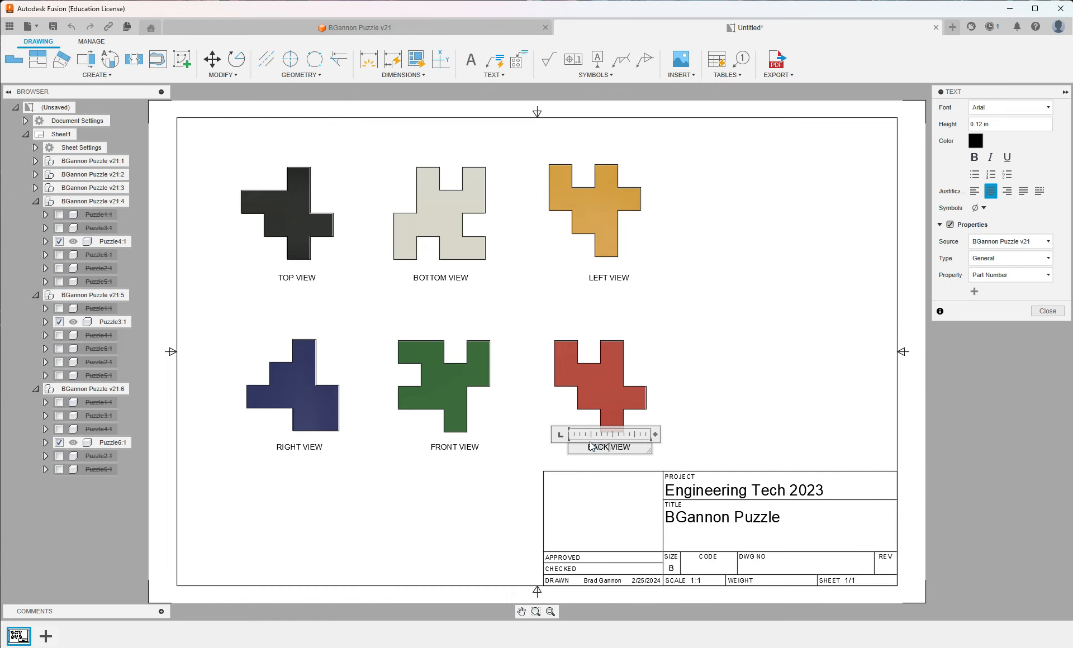
click(816, 366)
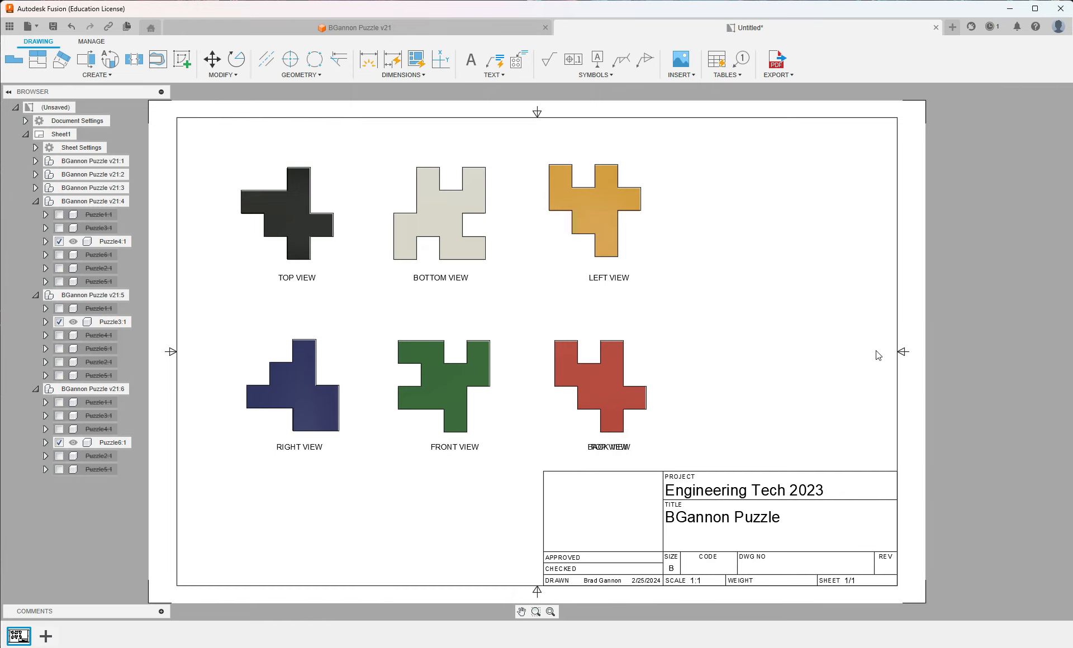
Step: Change the remaining TOP VIEW label below the red piece to BACK VIEW as well
click(619, 447)
double_click(619, 447)
drag(606, 447, 545, 442)
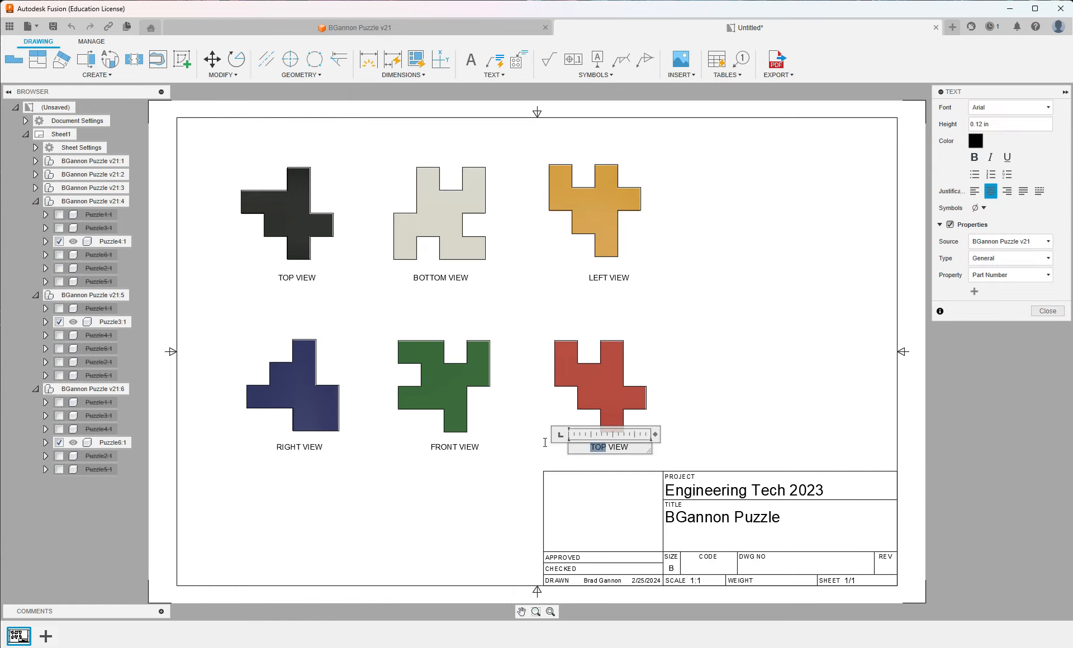
text(BACK)
click(761, 433)
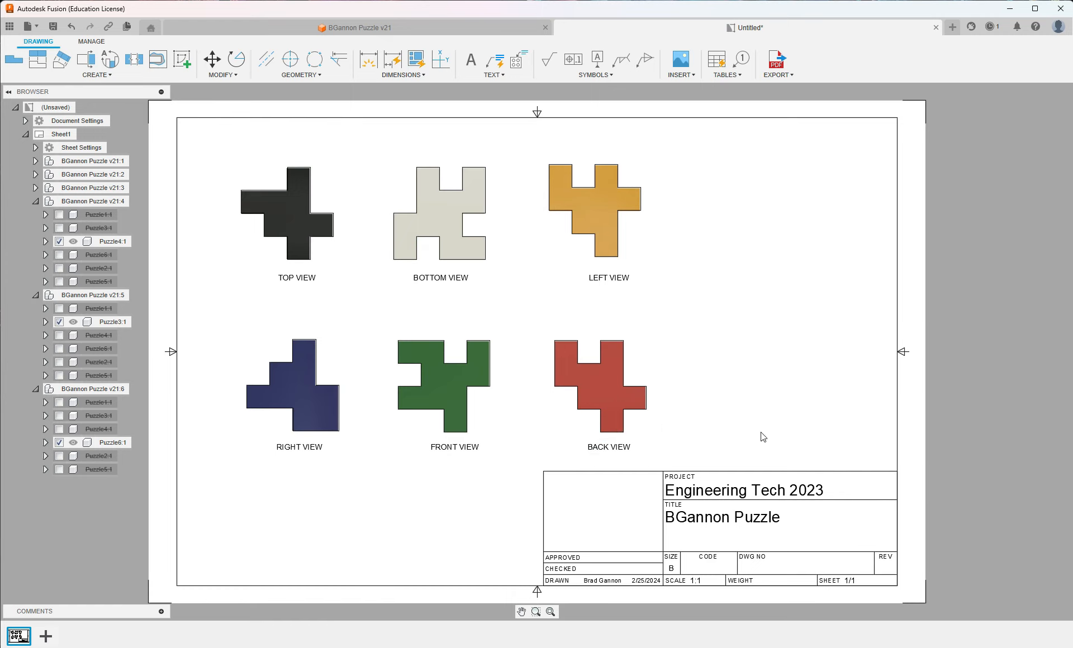
Step: Edit the title block and set the project name to ENGINEERING TECH PUZZLE
double_click(753, 477)
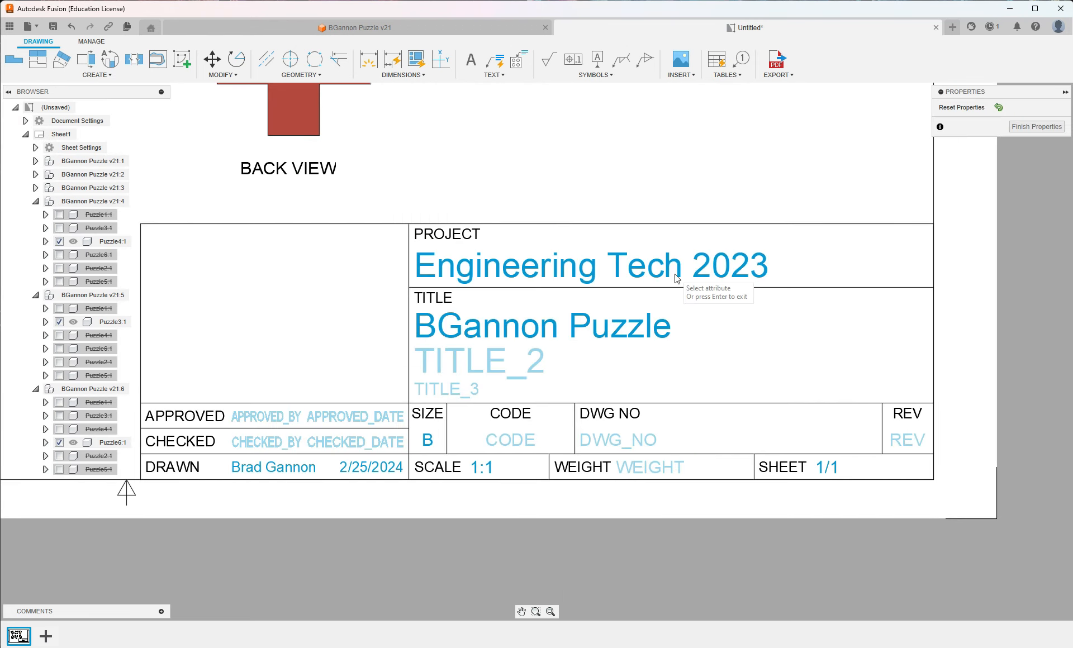
click(649, 271)
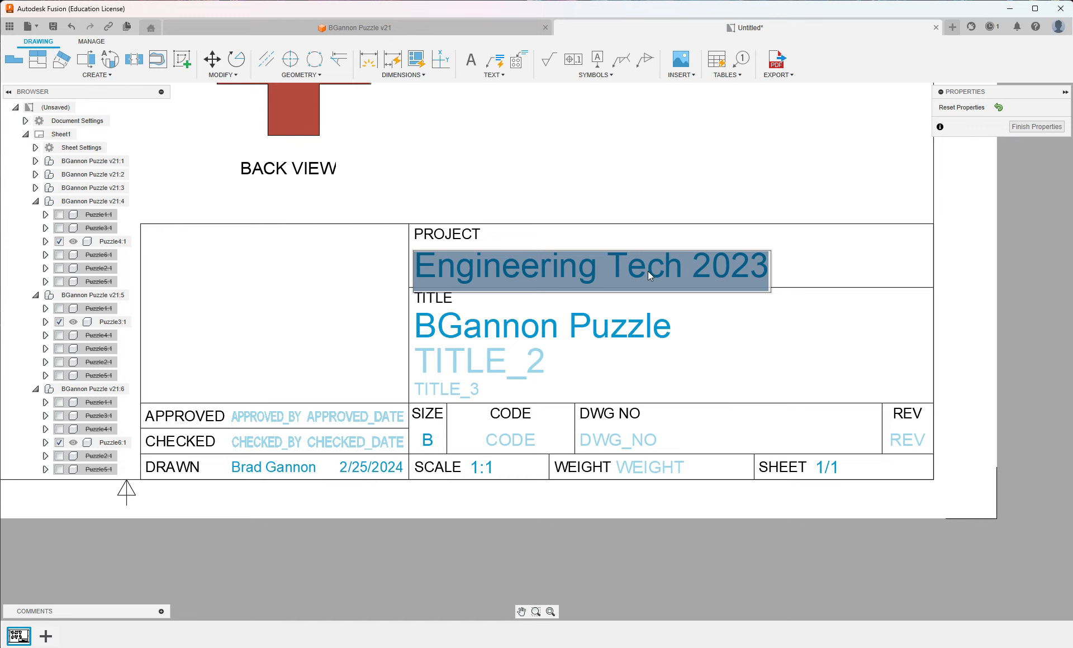
text(ENGINEERIN)
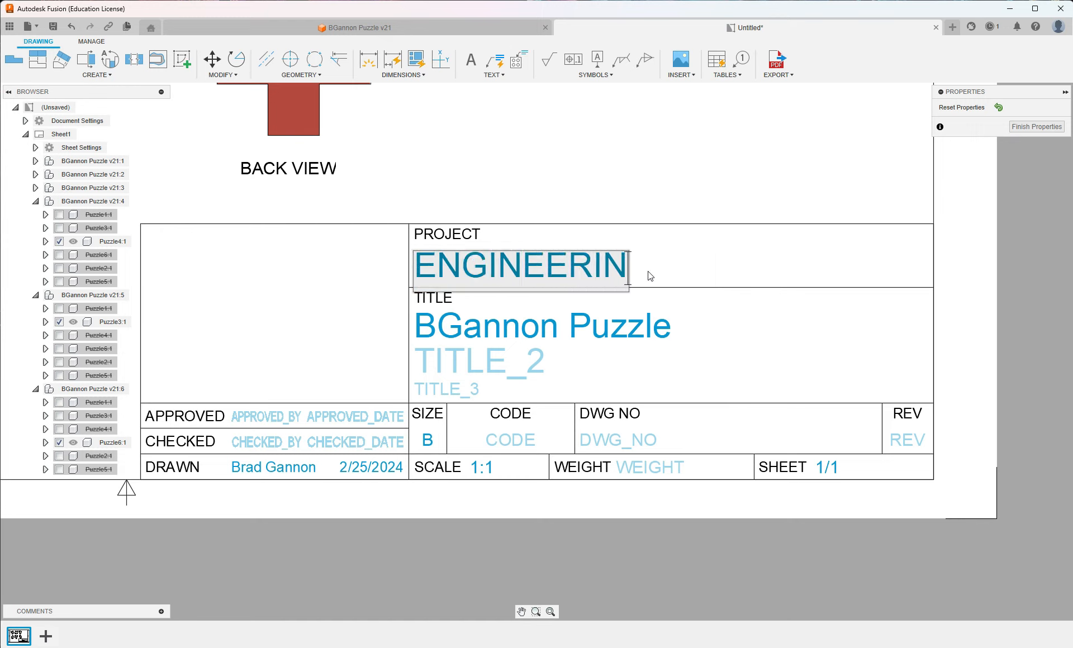
text(G TECH PUZZLE)
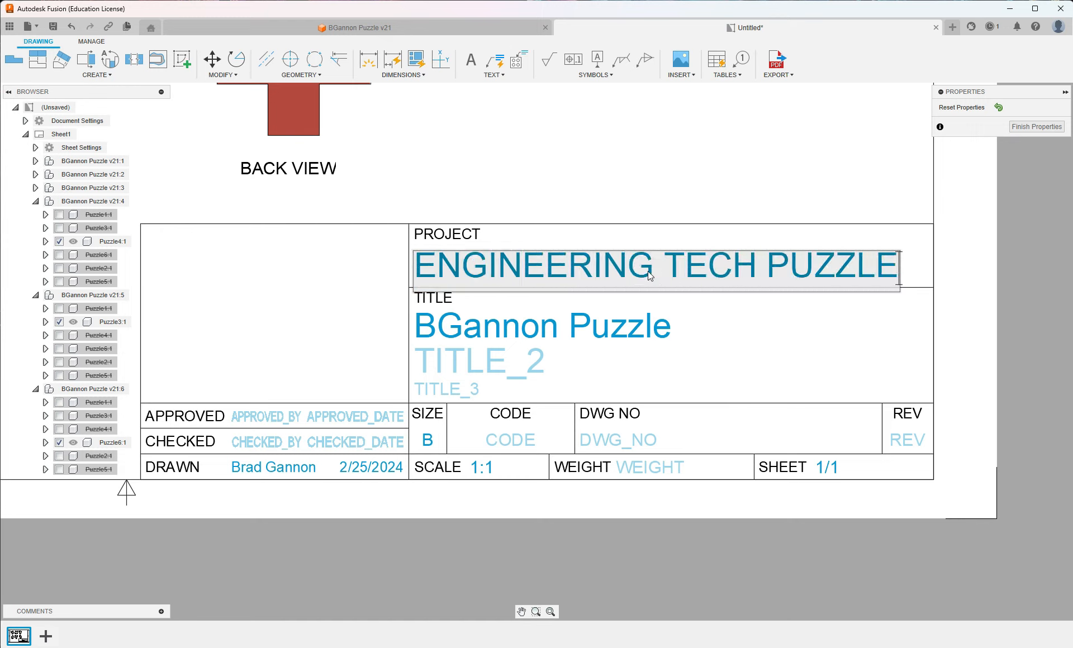
Step: Set the title block's drawing title to PUZZLE CUBE and finish editing the properties
click(588, 323)
double_click(588, 323)
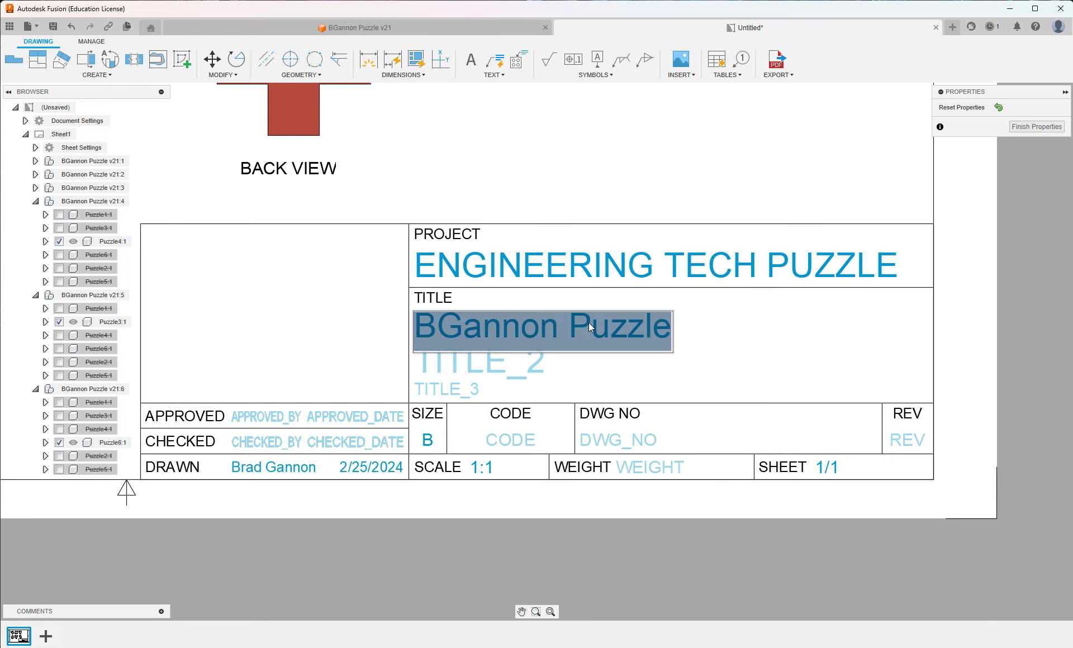
text(PUZZLE CUBE)
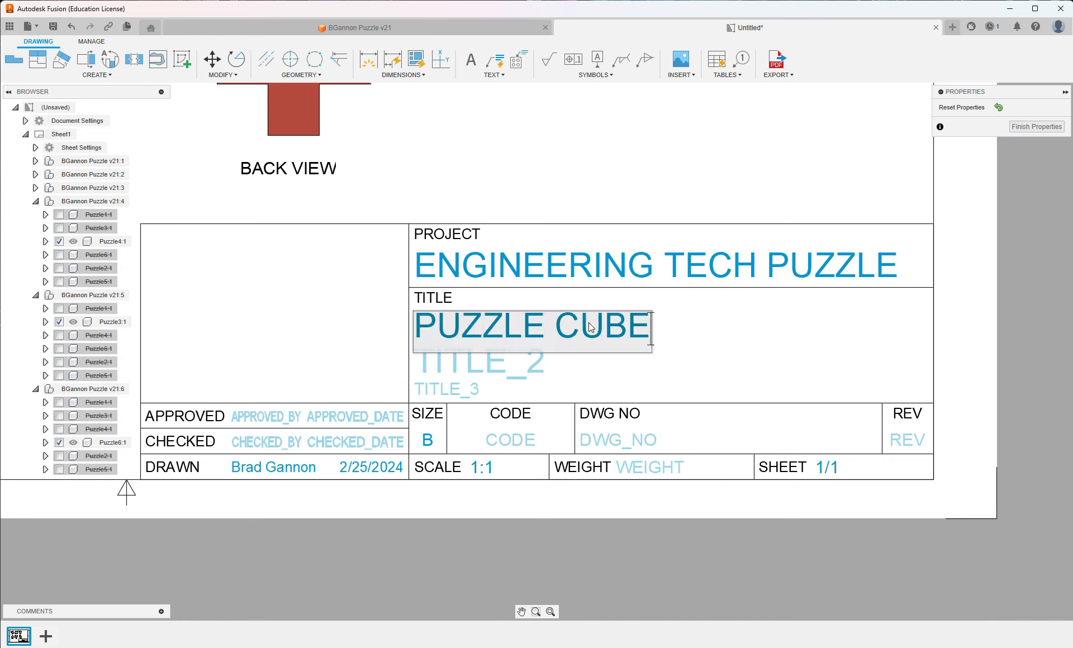
click(630, 204)
key(Return)
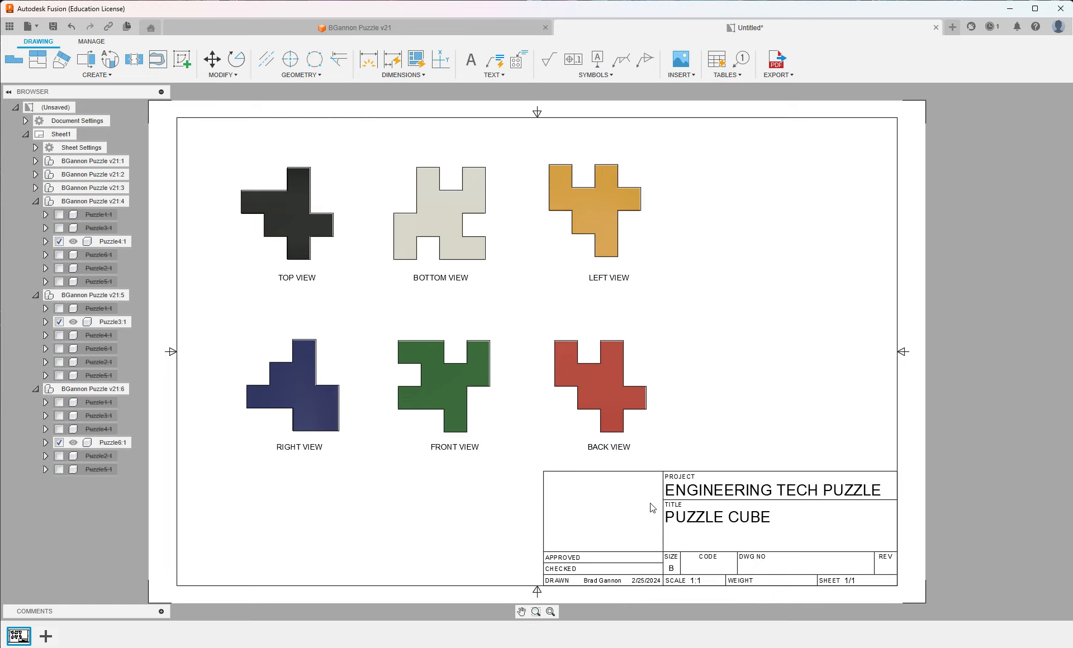
Step: Switch to the browser and download the PCHS LOGO file from the course's Fusion360 Cube Final Drawing assignment
drag(0, 336, 436, 347)
drag(280, 647, 407, 116)
click(896, 116)
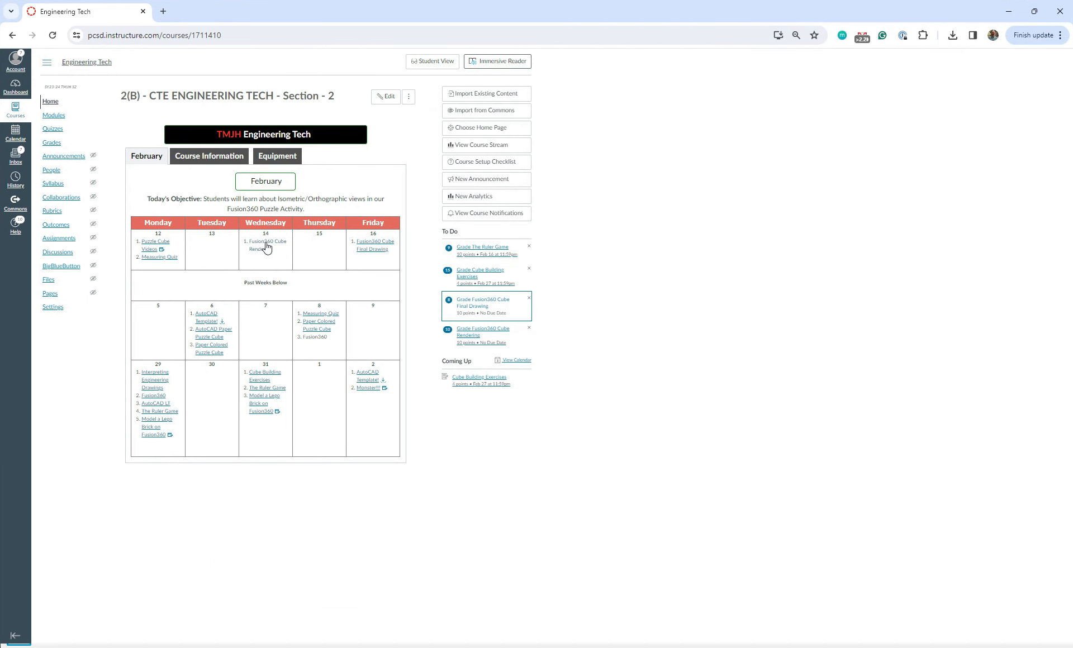
click(365, 246)
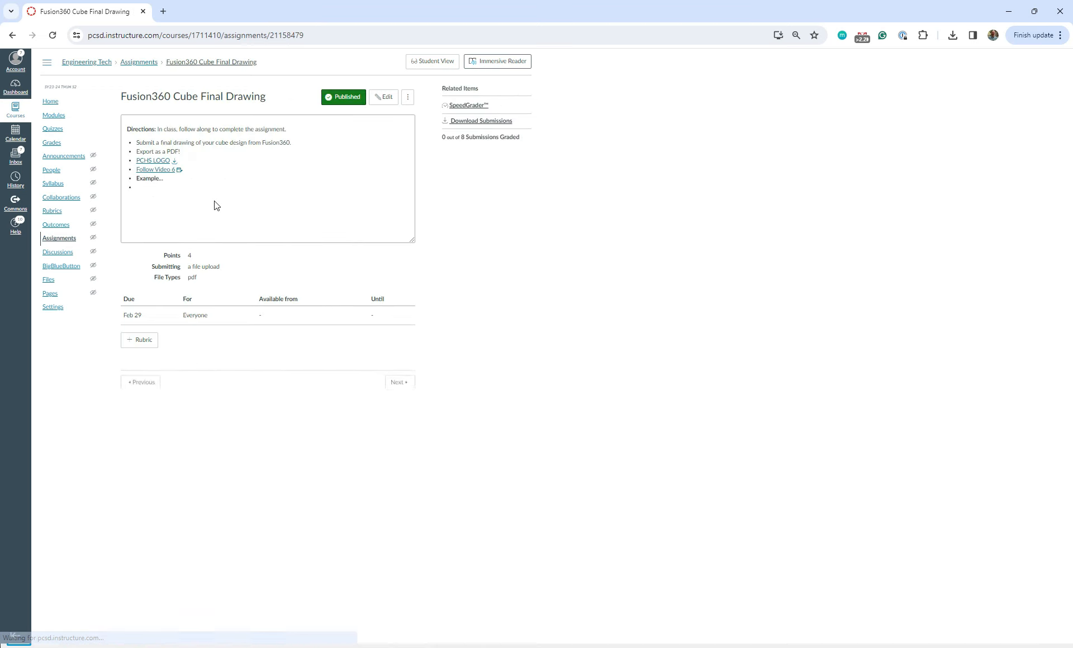
click(175, 162)
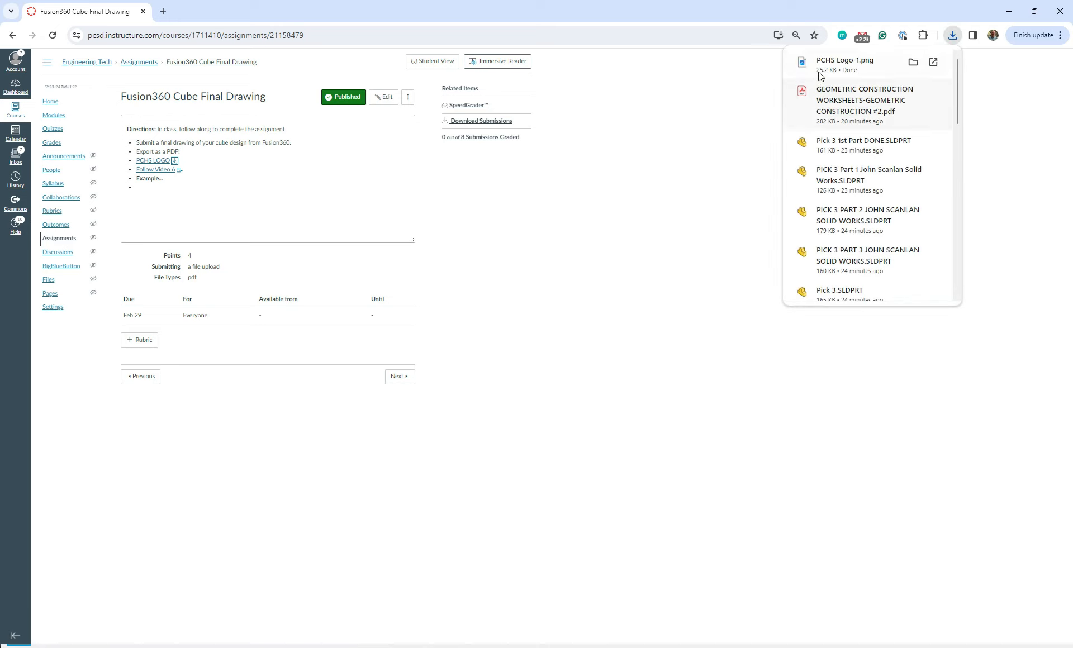
Step: Switch back to Fusion and insert the PCHS Logo-1 image from the Downloads folder into the title block's empty cell
key(alt+Tab)
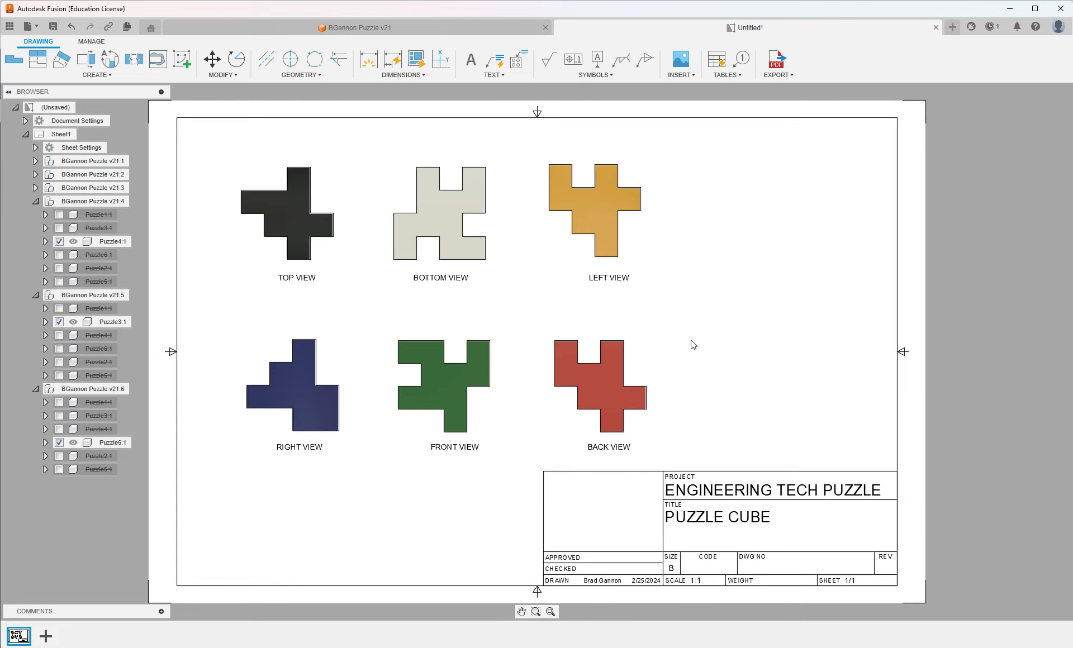
click(693, 76)
click(692, 87)
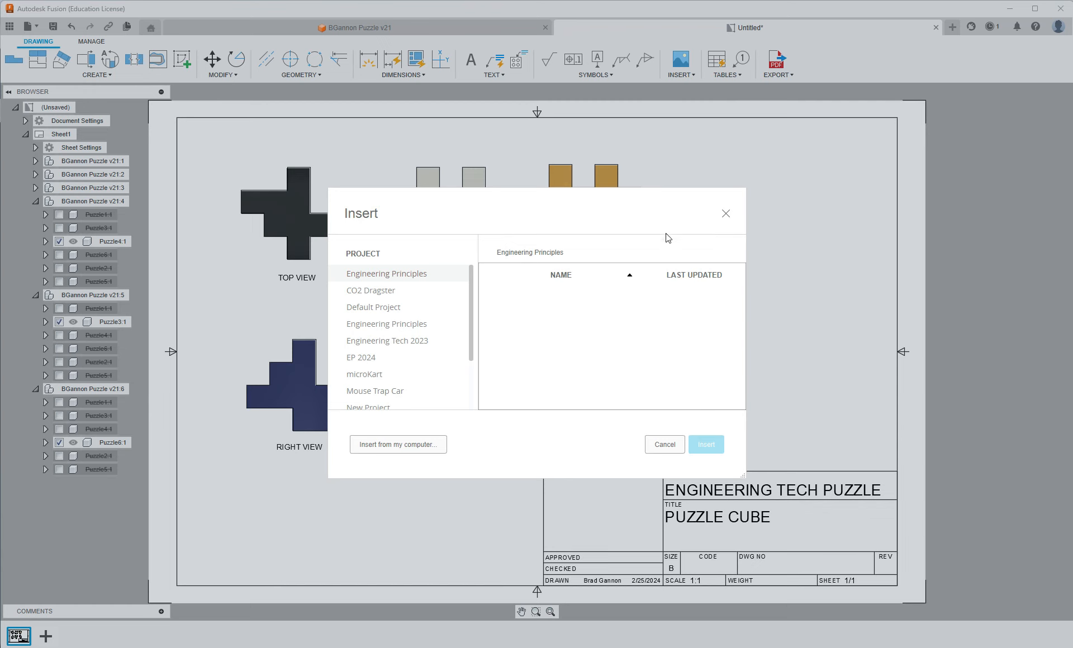
click(395, 450)
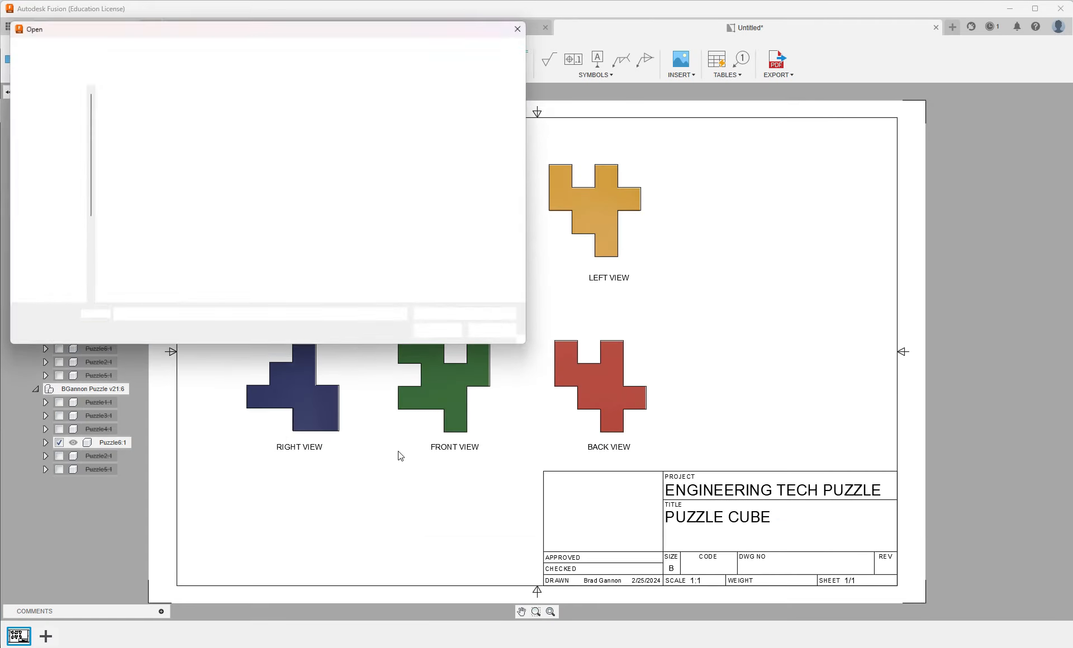
click(52, 145)
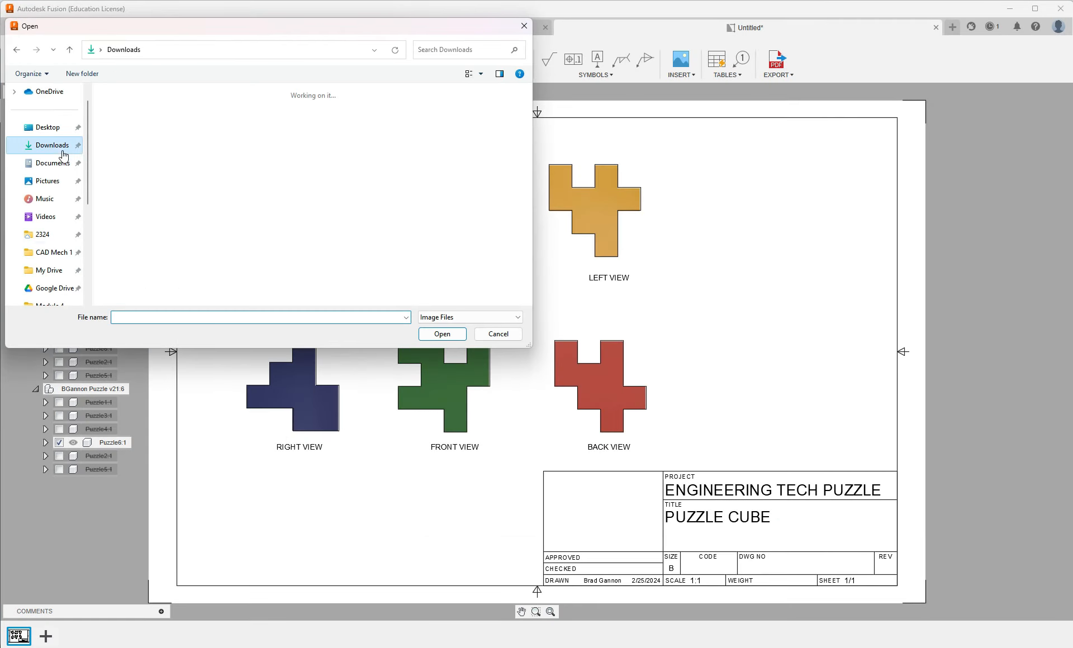
click(128, 121)
click(442, 334)
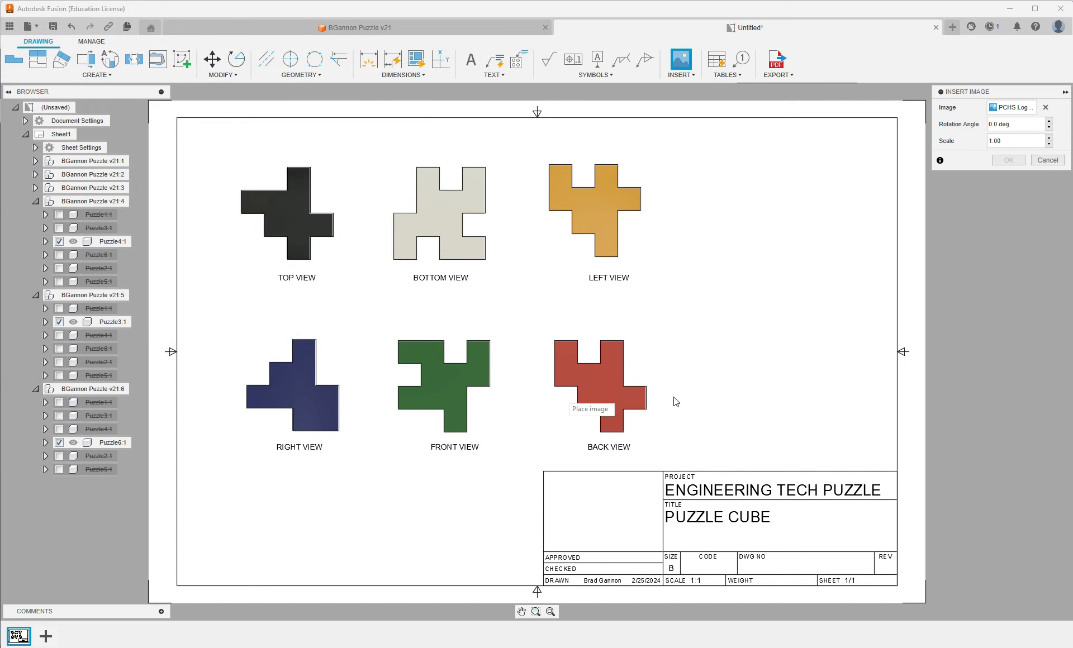
click(576, 495)
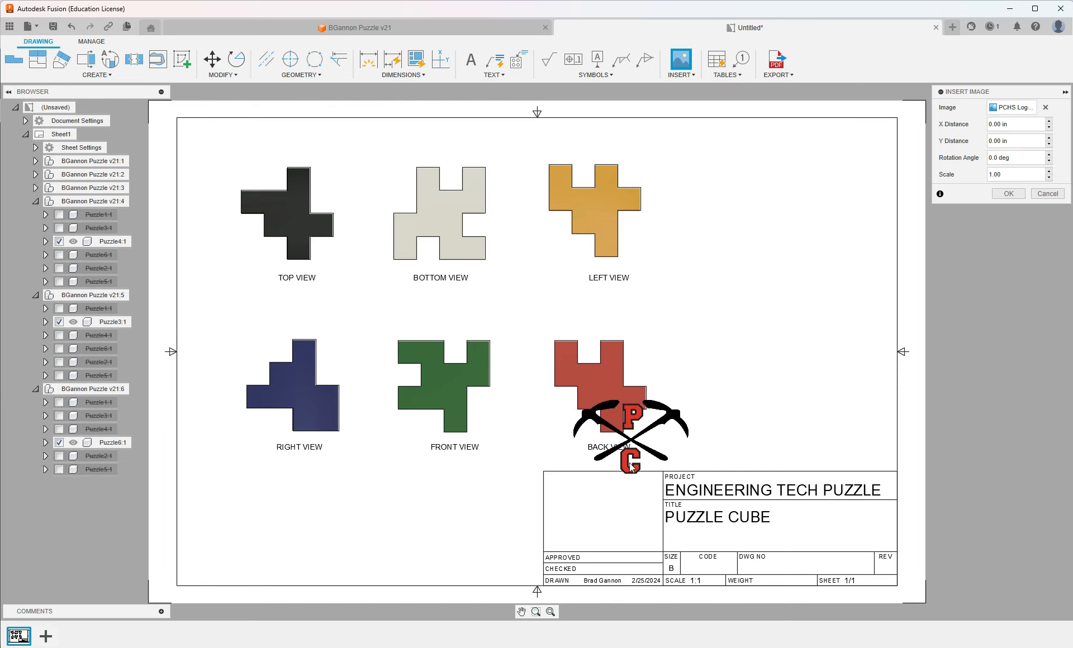
Step: Scale the logo image to 0.80 and try a rotation of -180 degrees before returning it to 0 degrees
click(1048, 178)
click(1049, 177)
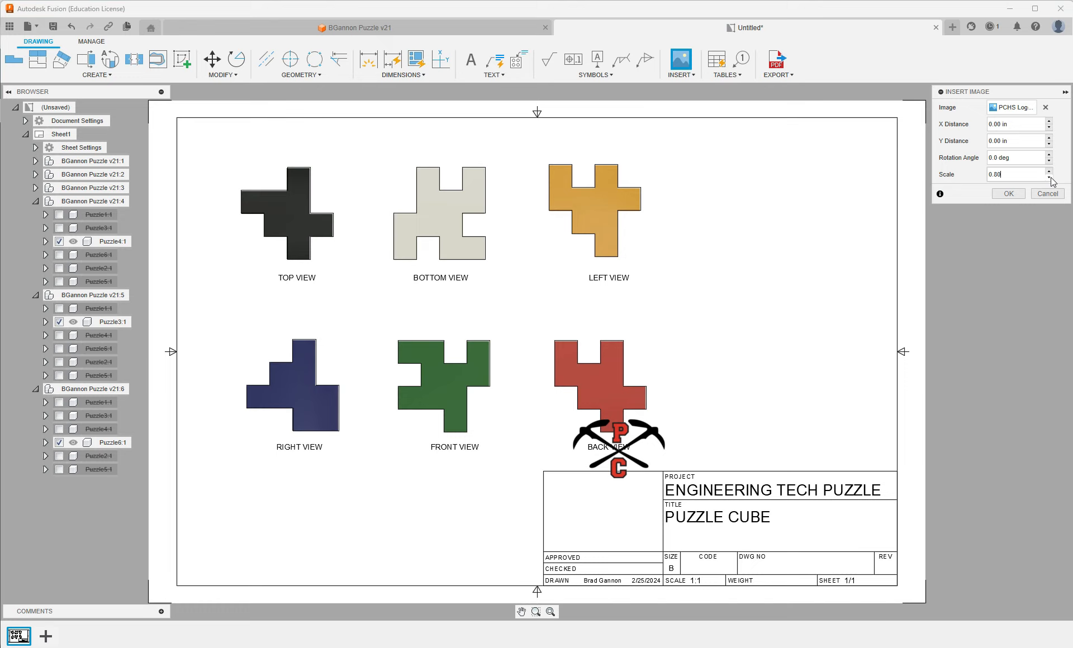
click(1048, 161)
click(1048, 160)
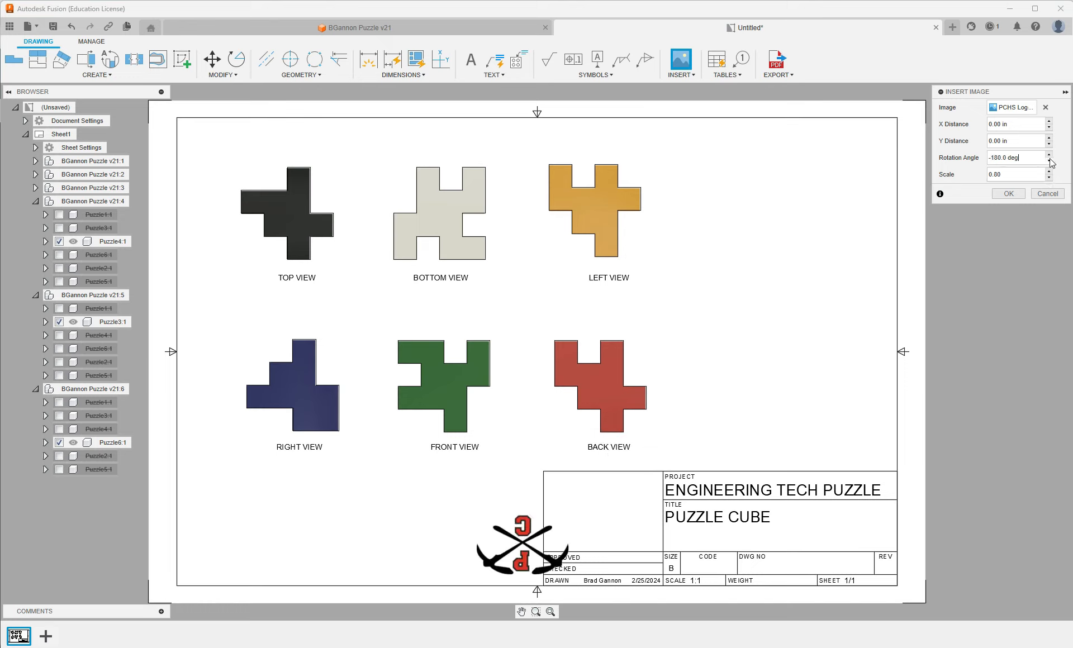
click(1049, 155)
click(1048, 154)
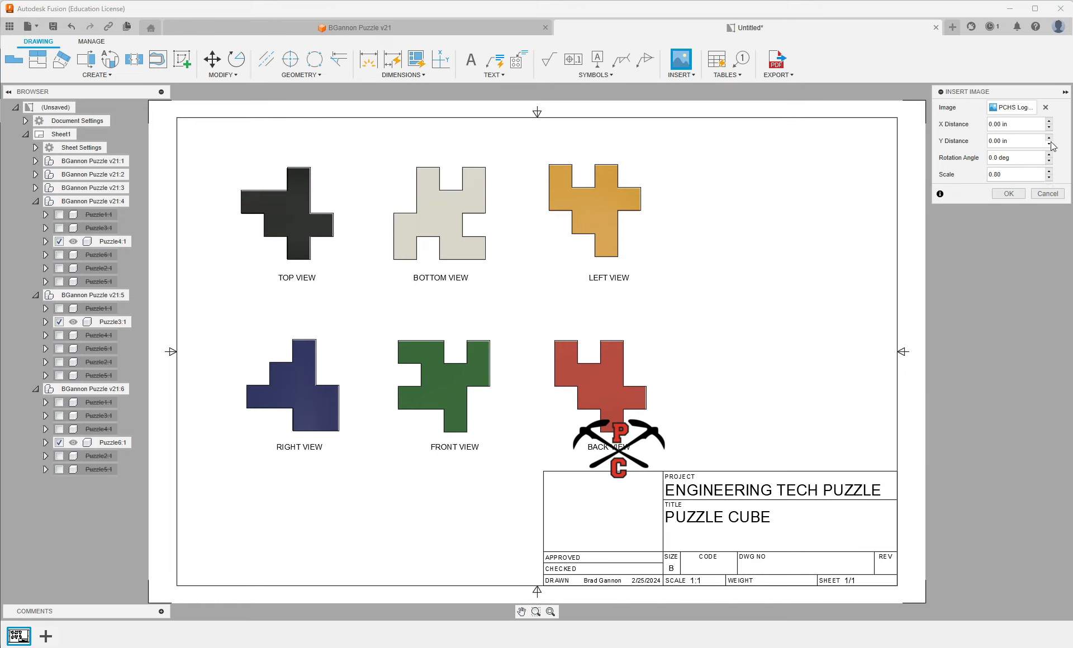
Step: Move the logo down by setting its Y distance to -1.2 in and finish the image placement
click(1049, 144)
click(1049, 144)
click(1048, 144)
click(1049, 144)
click(1049, 144)
click(1048, 144)
click(1048, 144)
click(1048, 144)
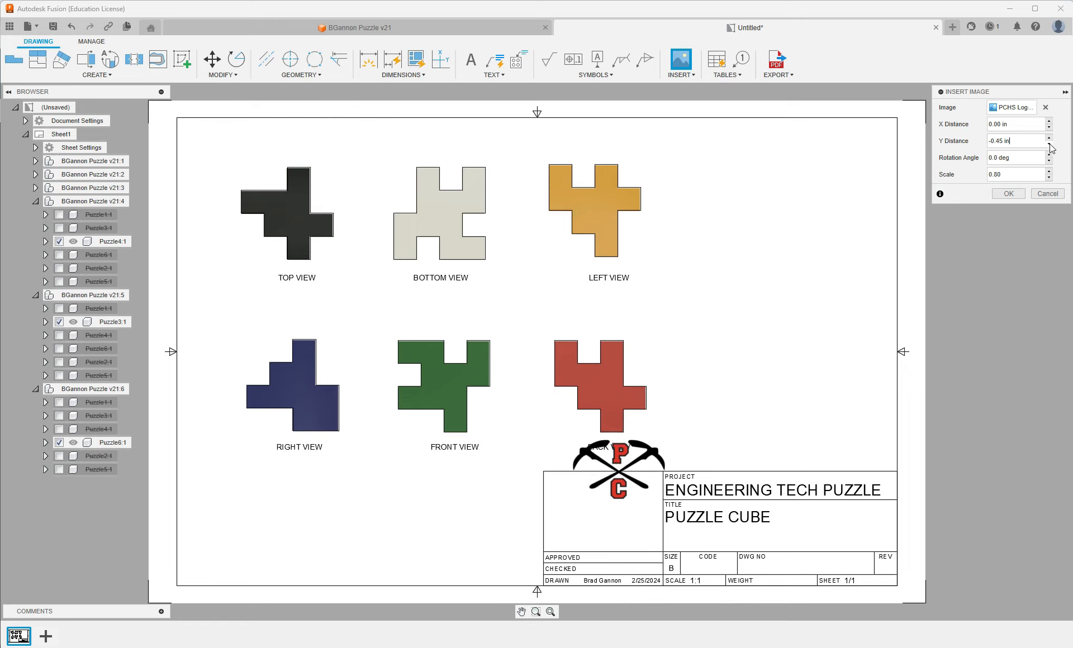
drag(1043, 91, 904, 182)
click(932, 234)
click(933, 234)
click(932, 234)
click(933, 235)
click(932, 234)
click(933, 234)
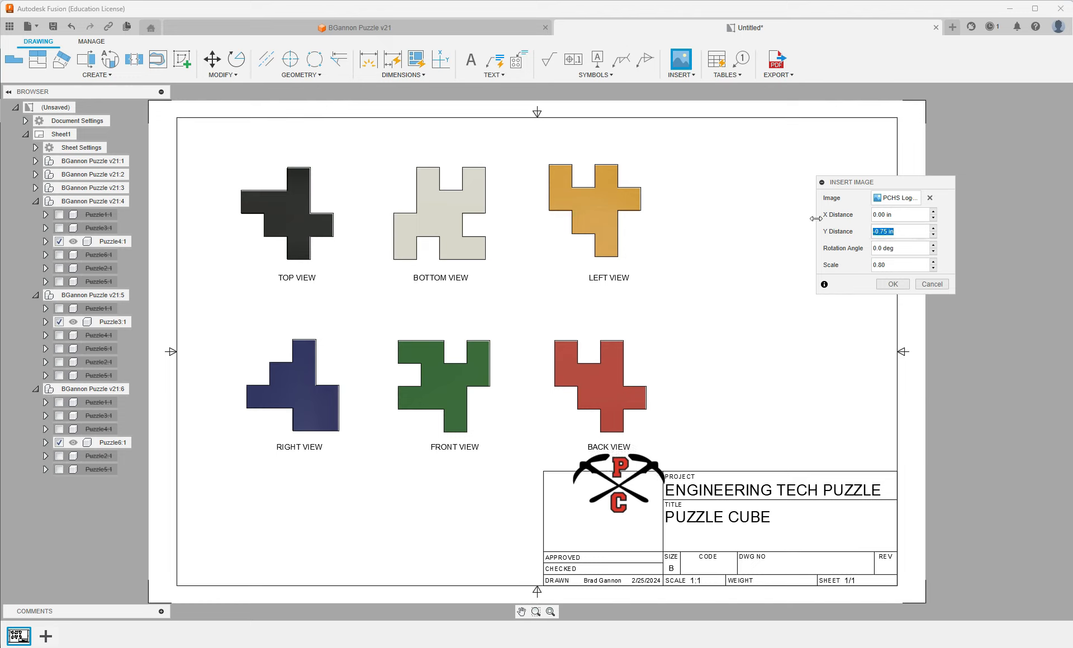
text(-1.2)
key(Return)
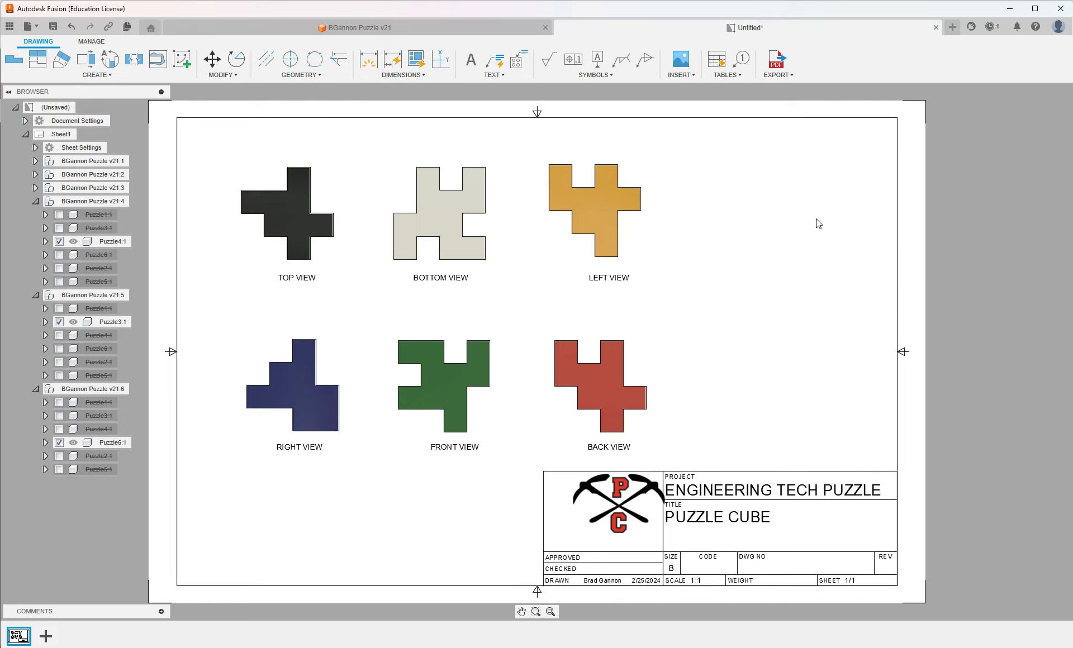
Step: Delete the misplaced logo and insert PCHS Logo-1 again from the computer, placing it in the title block's empty cell
right_click(641, 481)
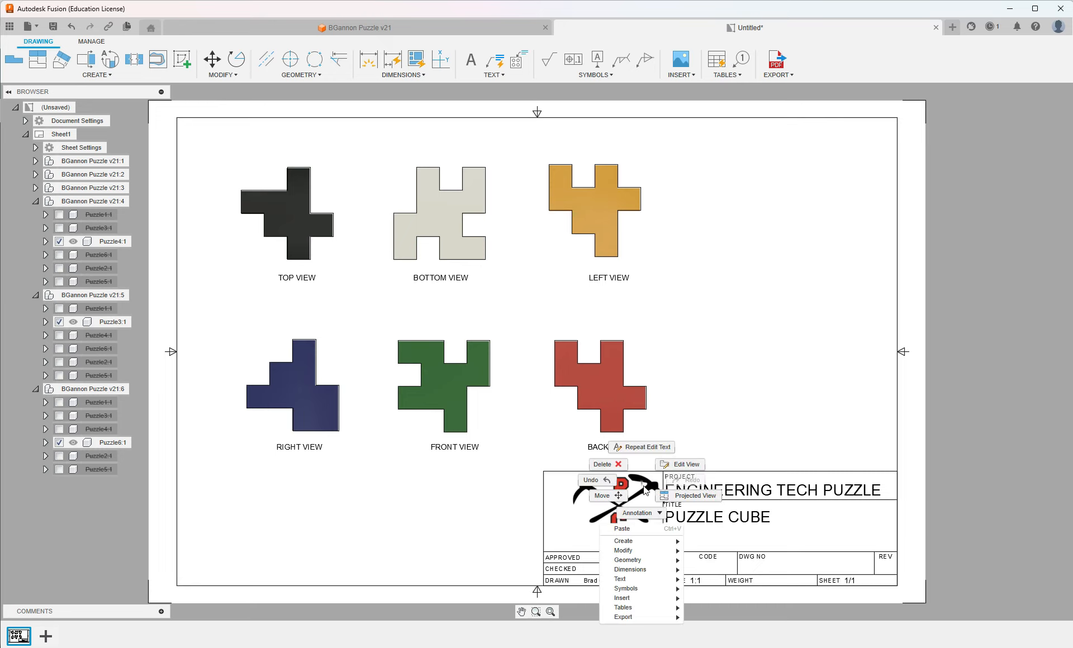
click(672, 467)
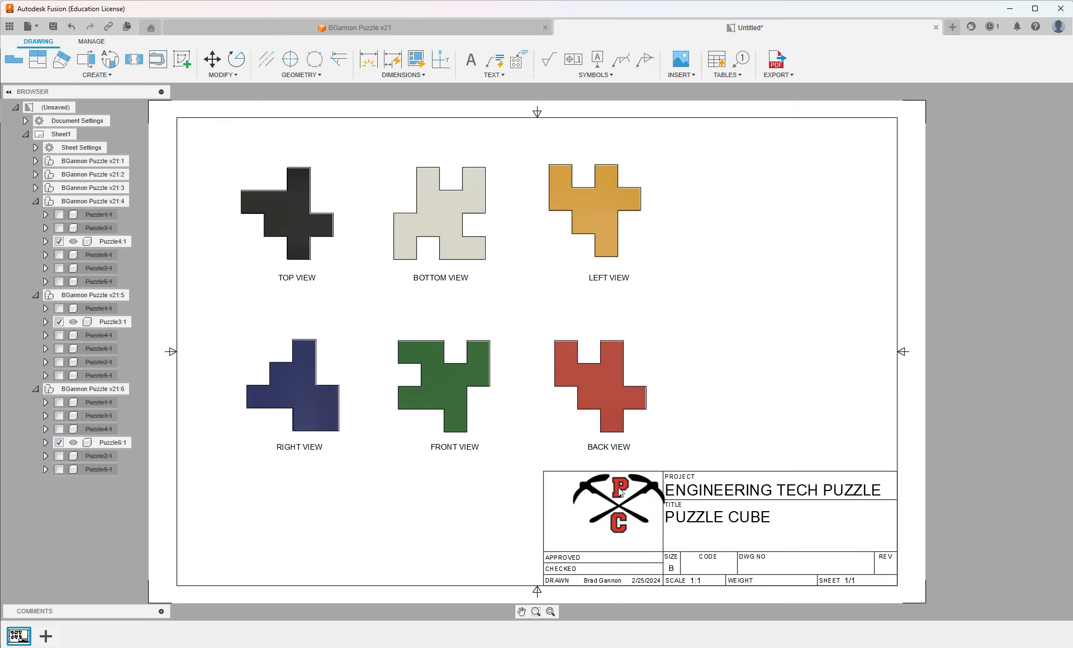
key(Delete)
click(681, 75)
click(685, 86)
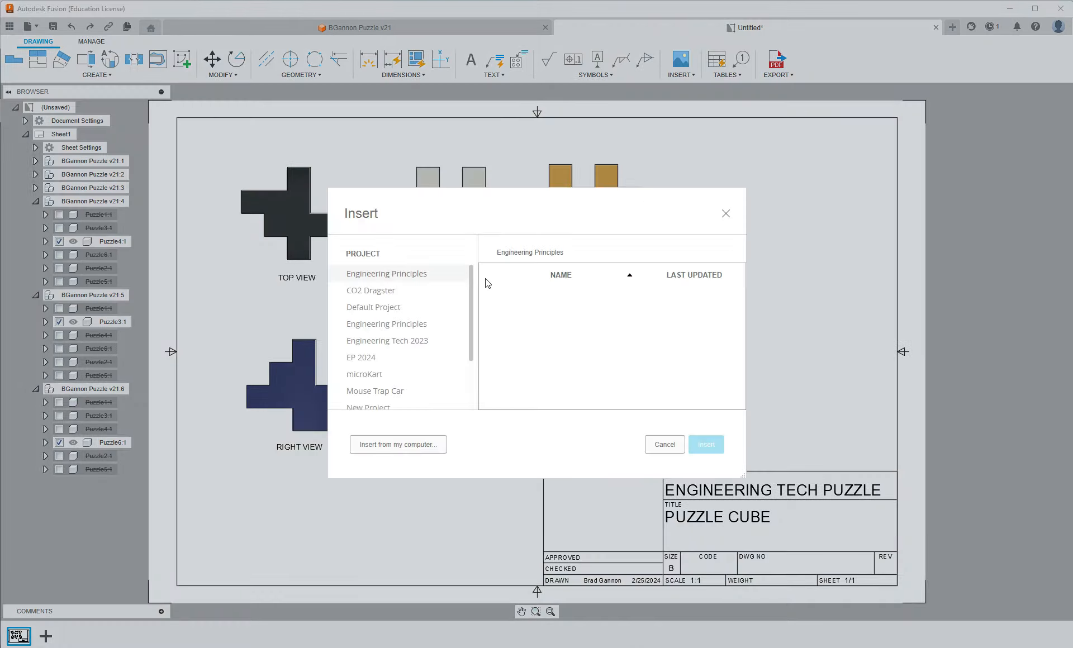
click(414, 444)
click(163, 107)
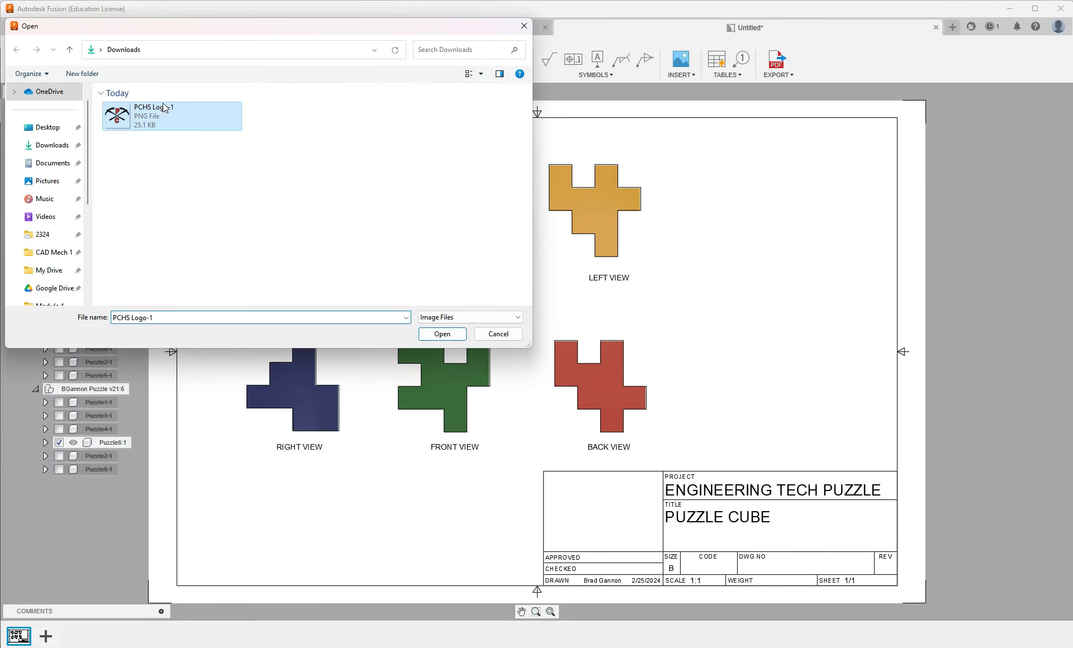
click(441, 334)
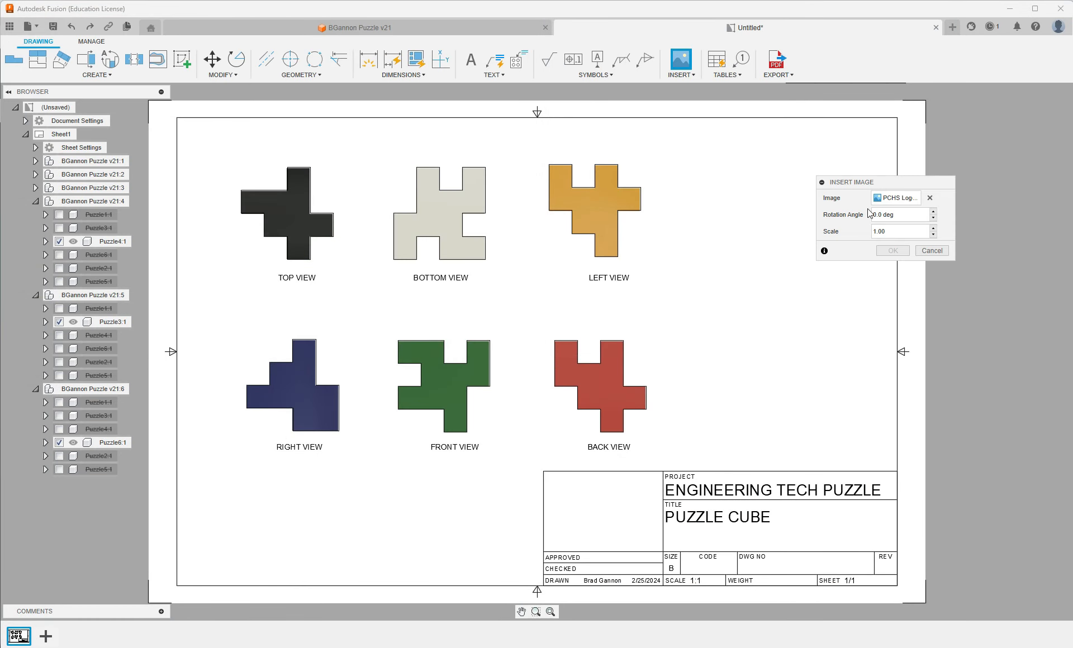
click(585, 518)
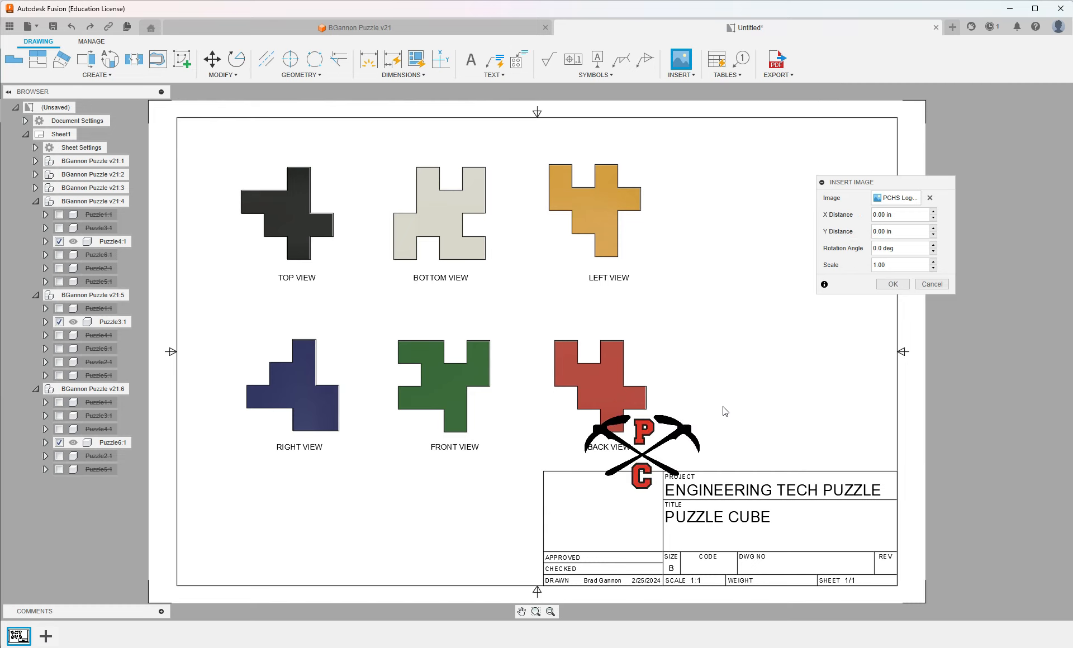
Step: Set the logo's scale to .8 and its Y distance to -1
drag(926, 227, 860, 230)
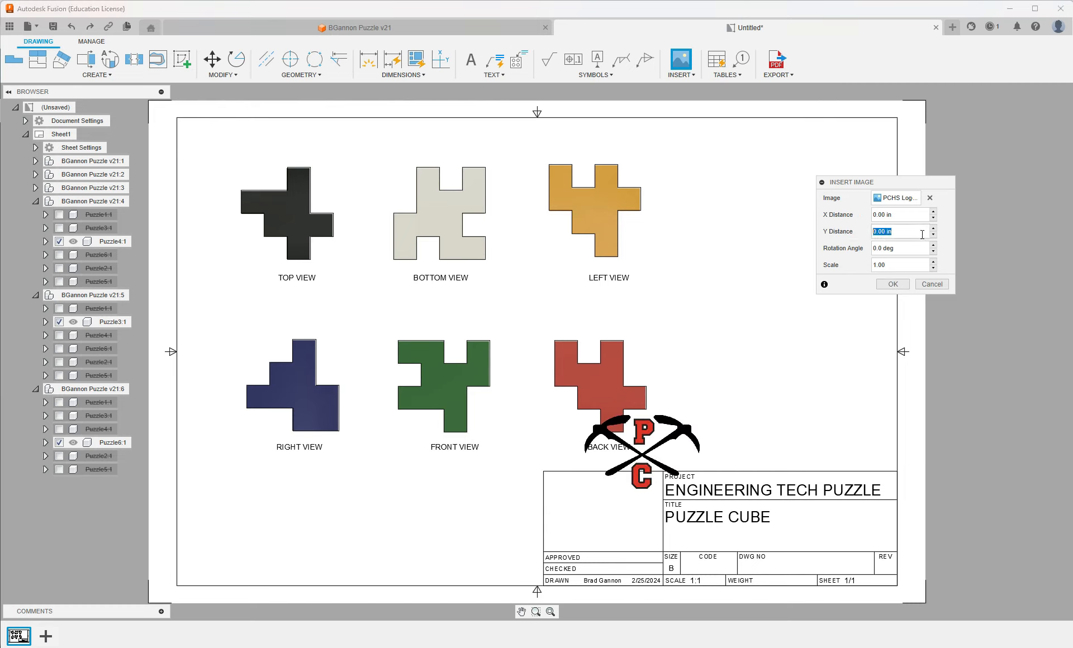
text(-2)
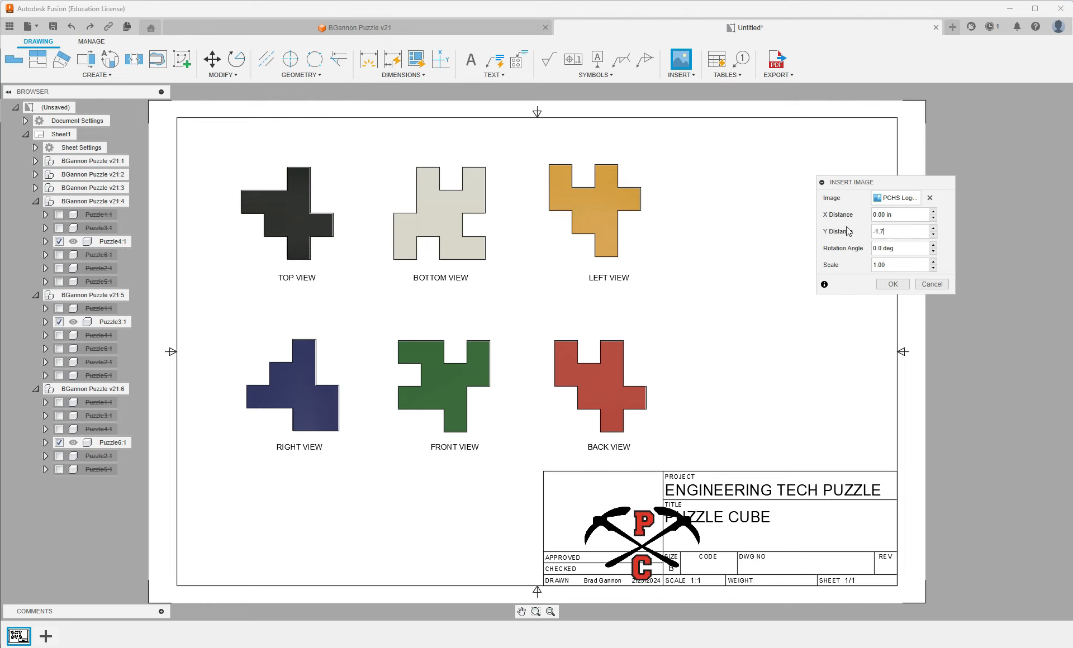
double_click(921, 266)
text(.8)
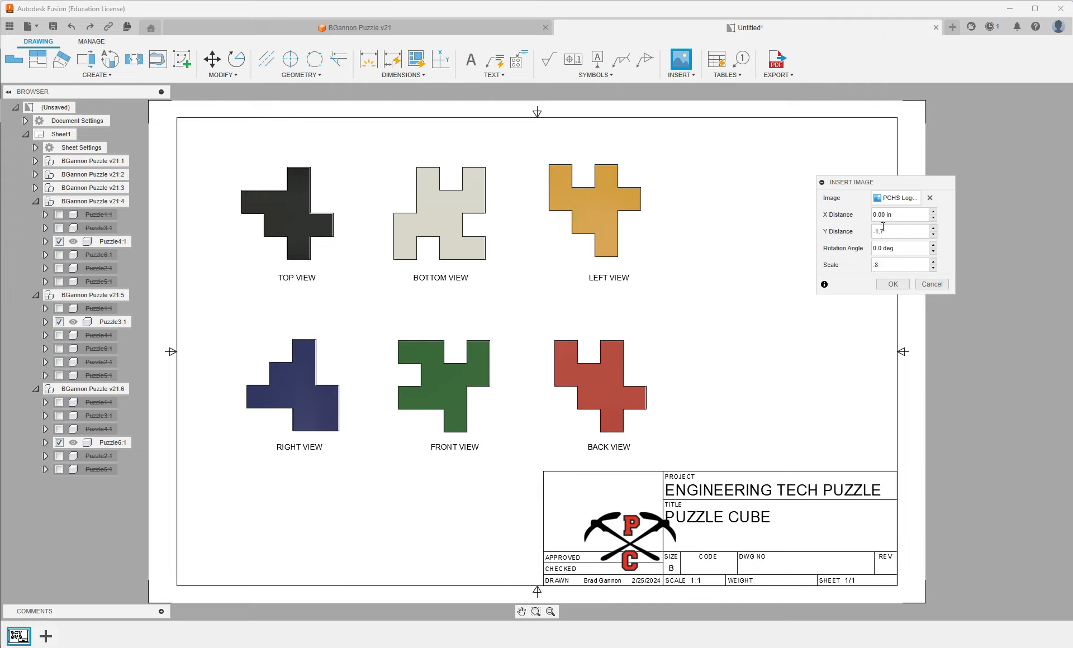
text(4)
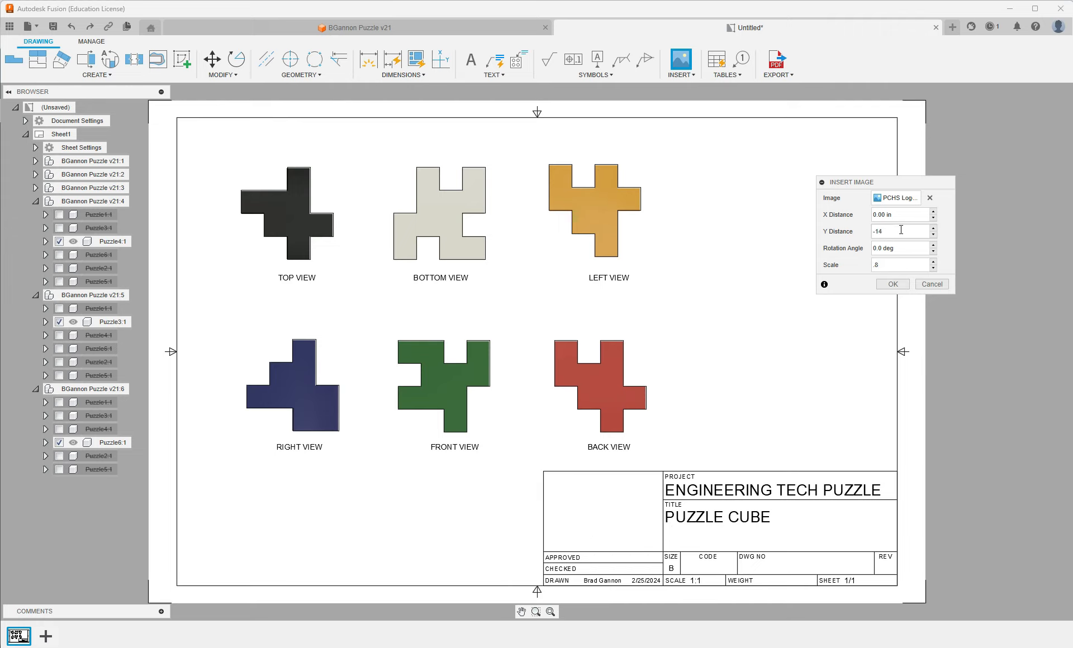
text(.4)
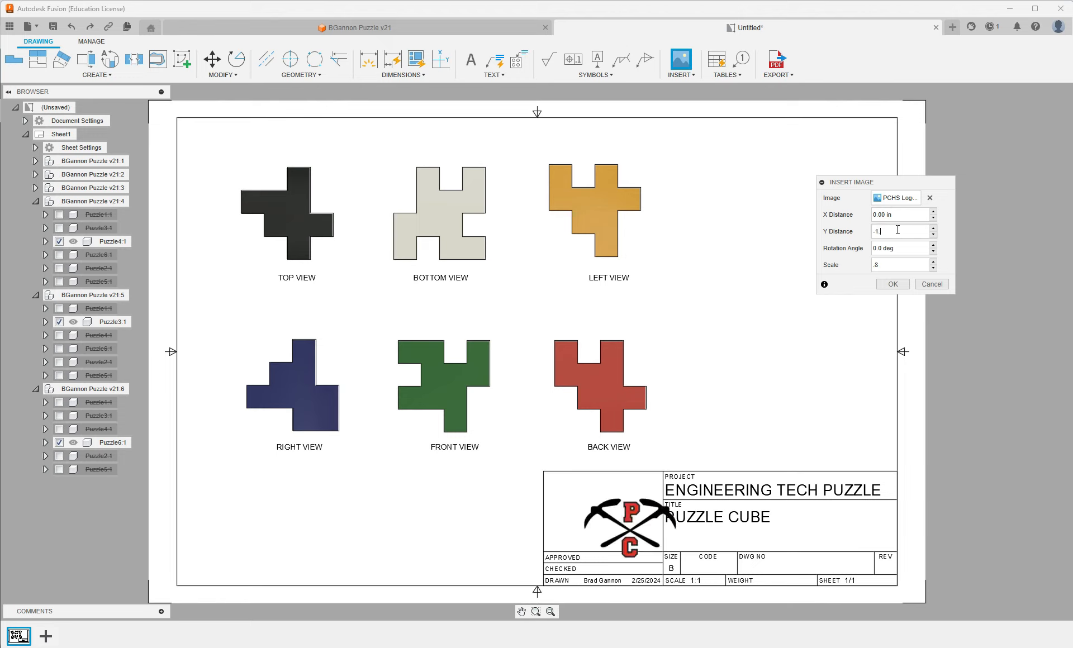
key(BackSpace)
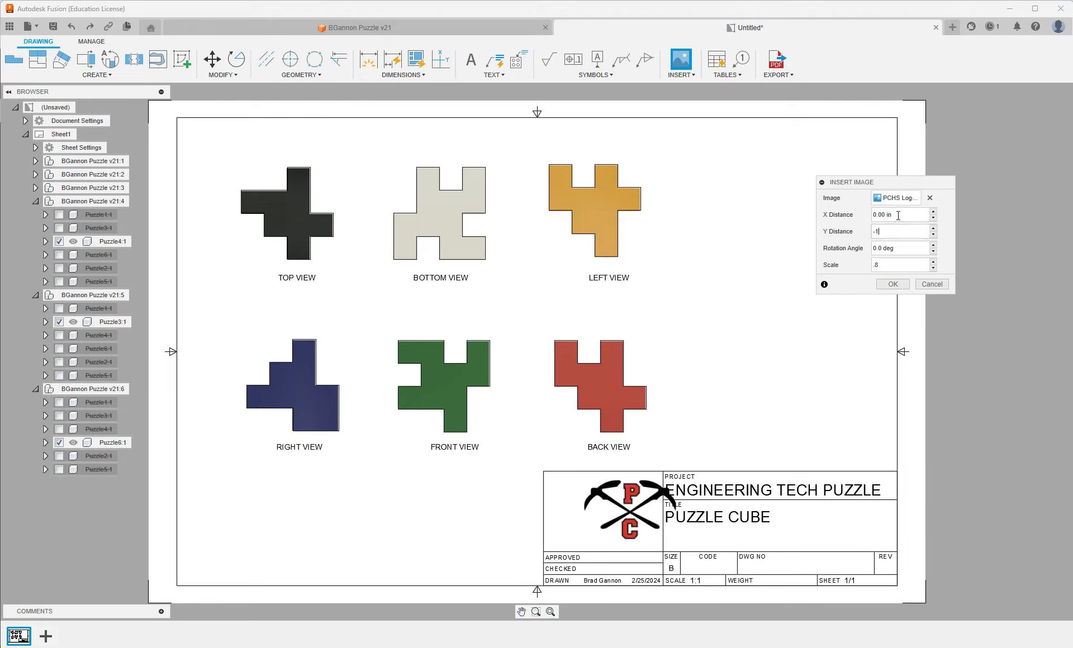
Step: Set the logo's X distance to -.55 so it fits inside the title block cell, and finish the image placement
drag(906, 214, 874, 211)
text(.5)
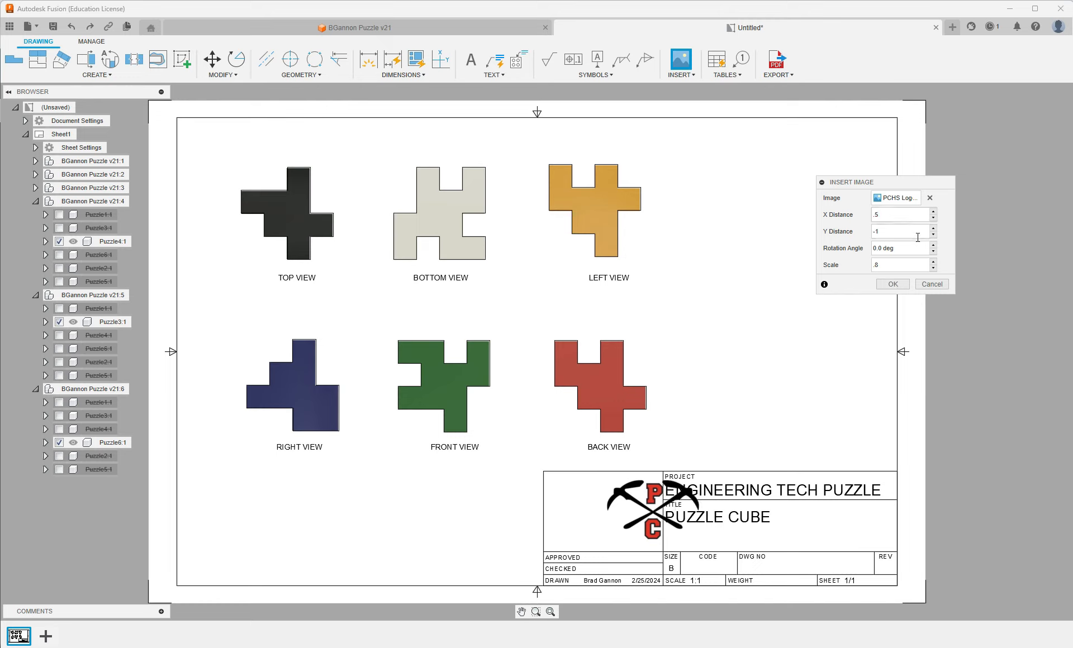
text(-)
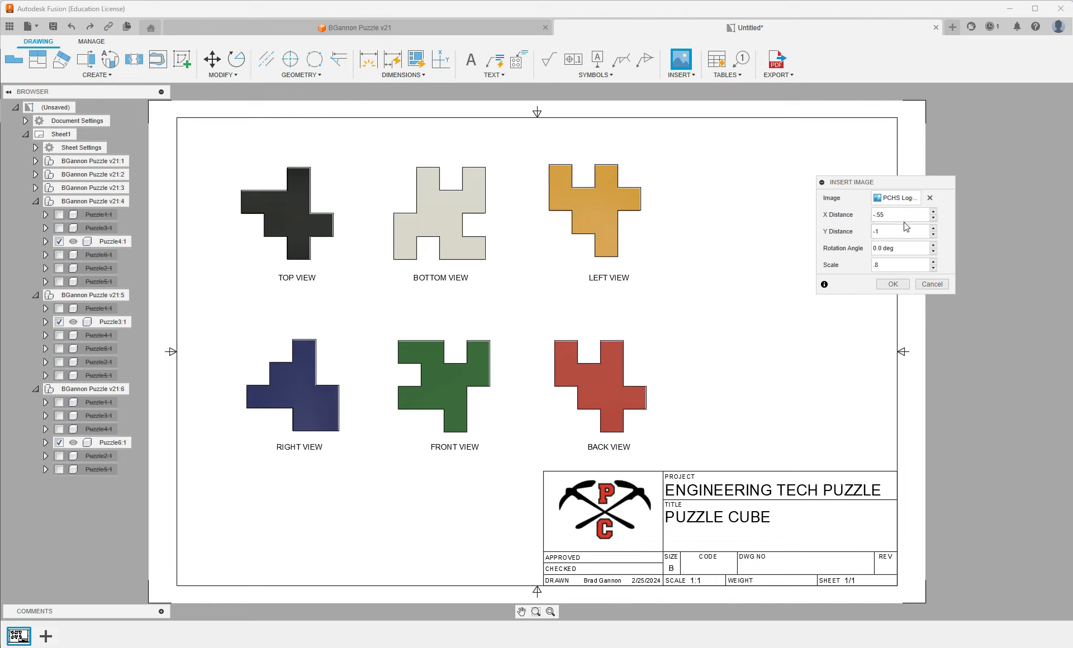
click(892, 283)
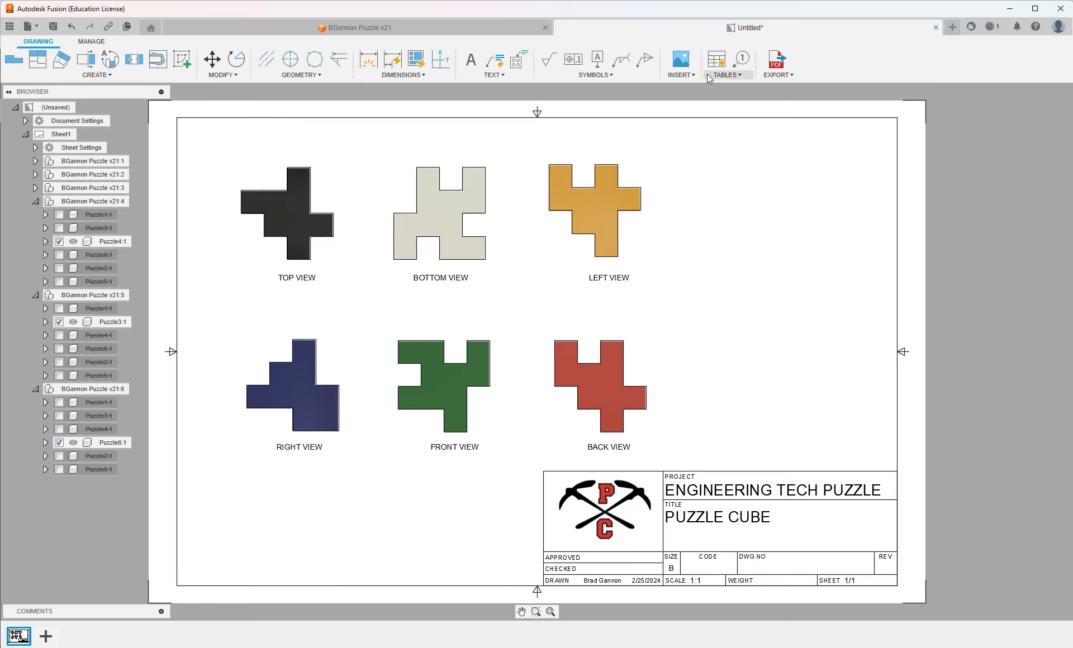
Step: Insert the puzzle cube image from the desktop's Cubes folder and place it in the blank area beside the LEFT VIEW piece
click(681, 59)
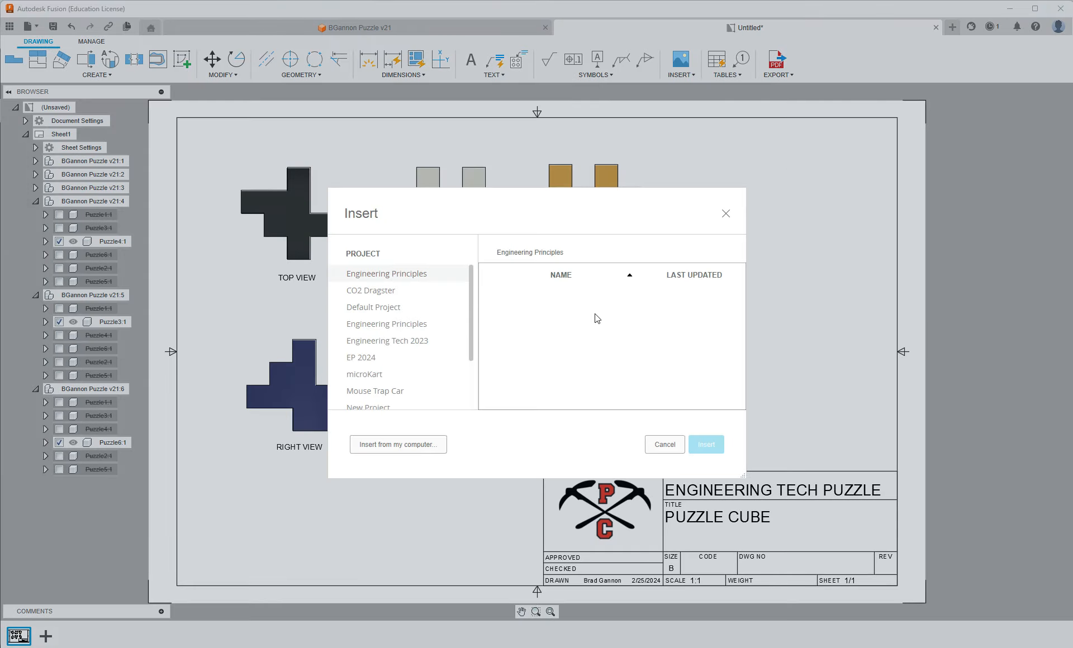
click(397, 446)
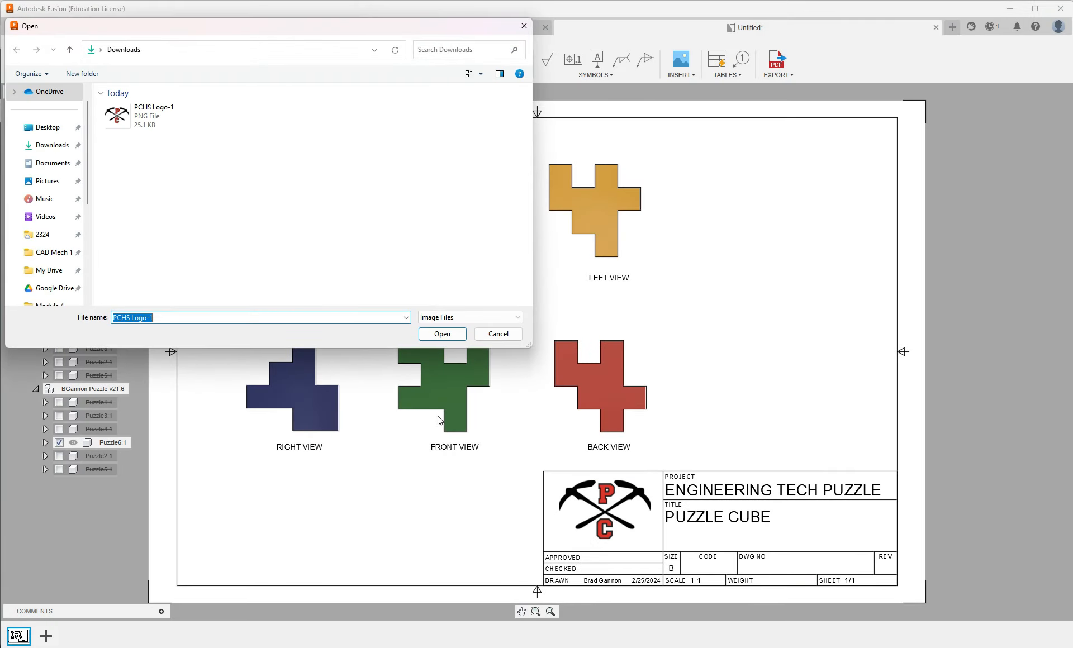
click(49, 128)
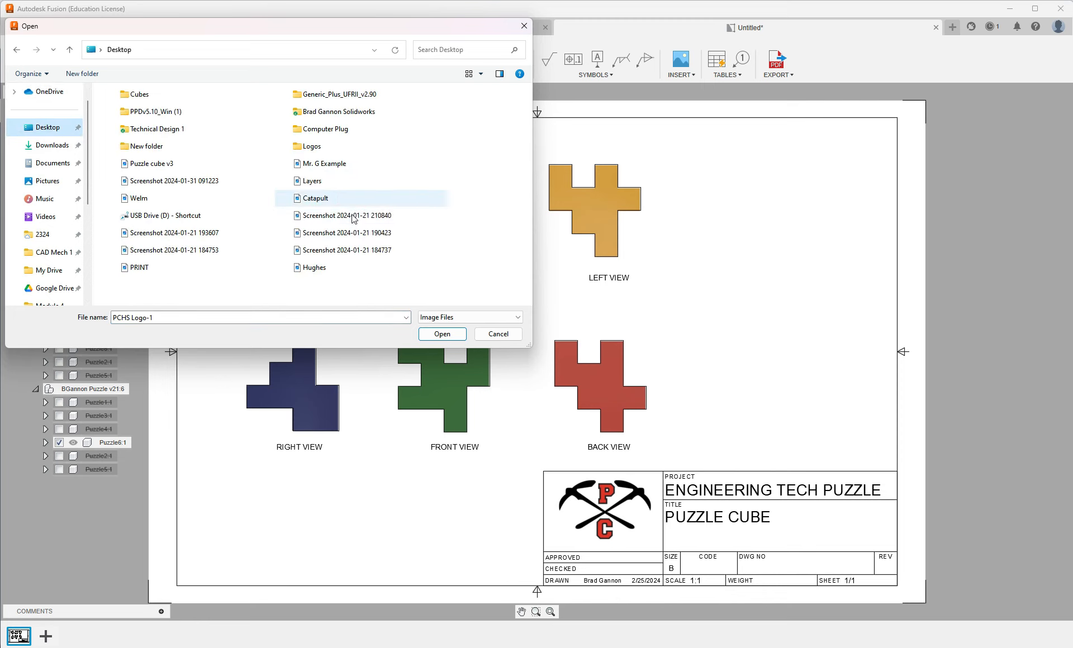
double_click(168, 96)
click(152, 124)
click(441, 333)
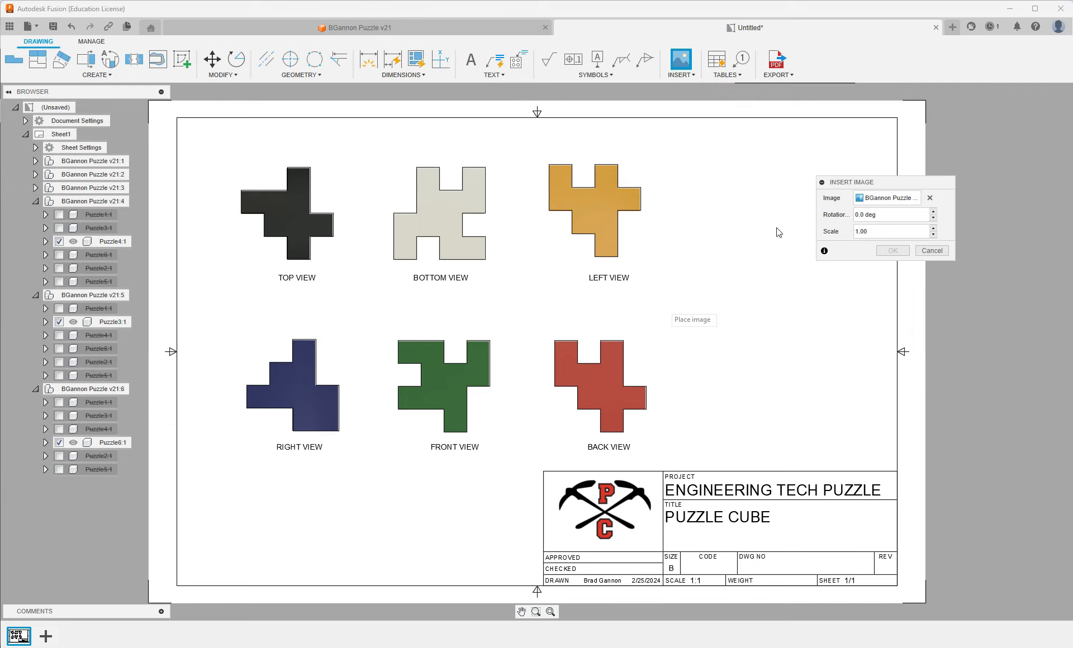
click(761, 239)
Step: Set the puzzle cube image's scale to 5 and finish its placement
drag(872, 176, 1006, 245)
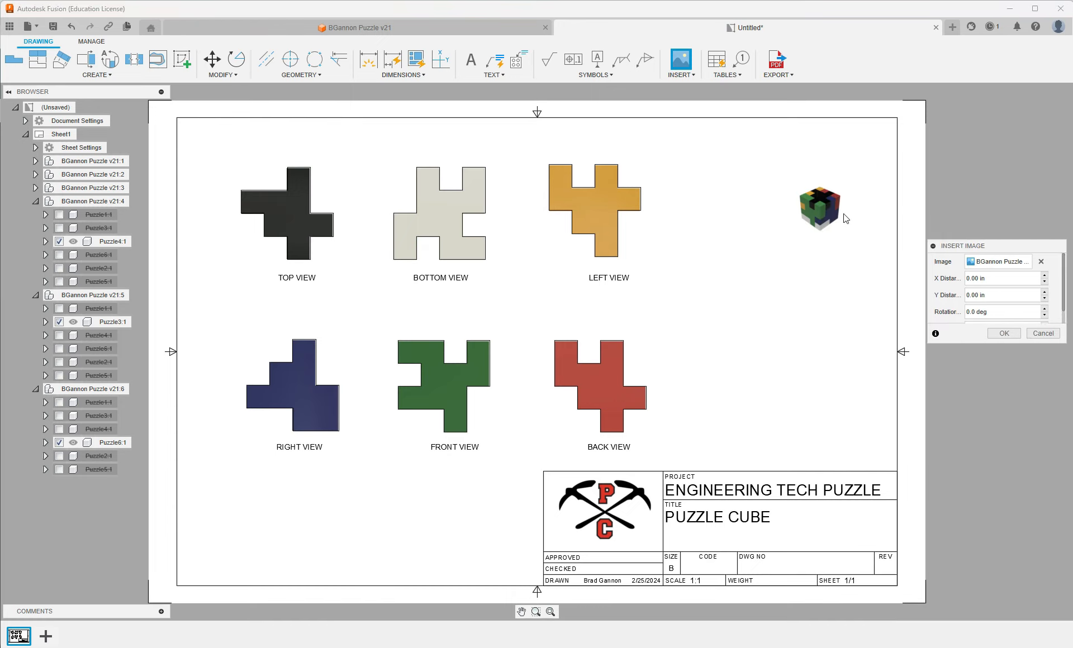
drag(1034, 251, 990, 206)
drag(1012, 299, 1002, 402)
drag(968, 285, 863, 269)
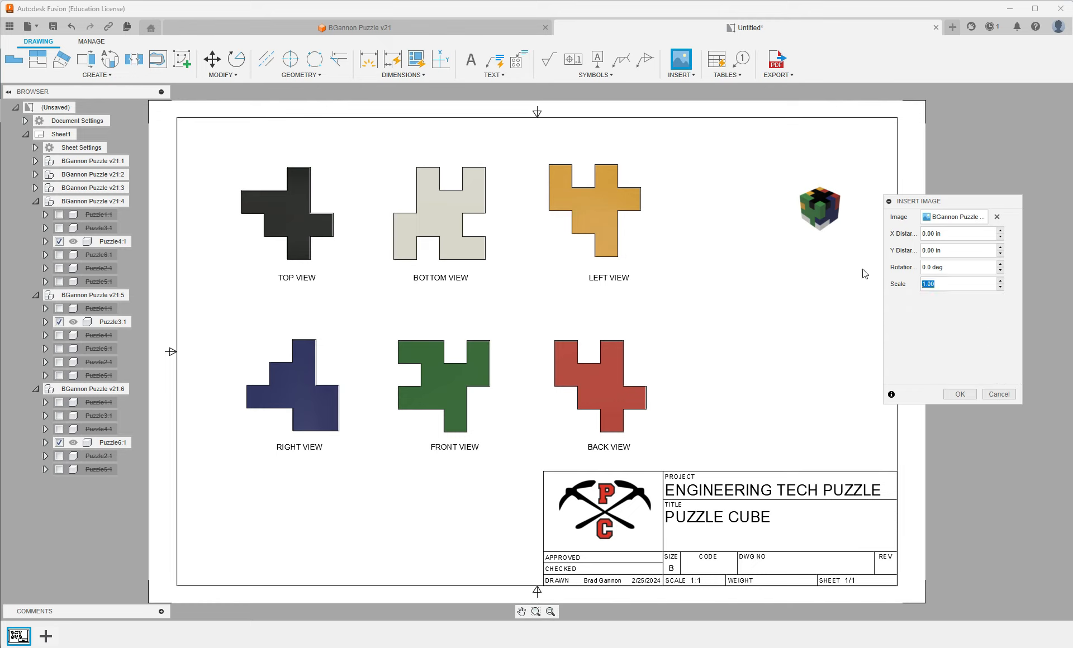
text(5)
key(Return)
Step: Reopen the inserted cube image's placement settings and close them again
click(1013, 213)
click(998, 235)
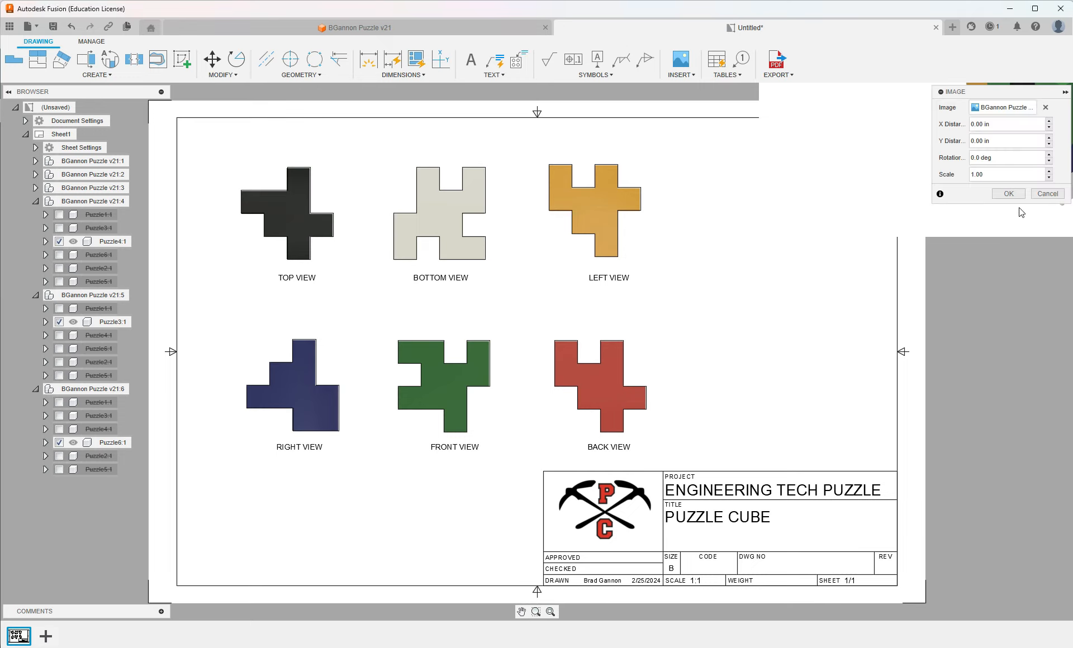
click(1009, 193)
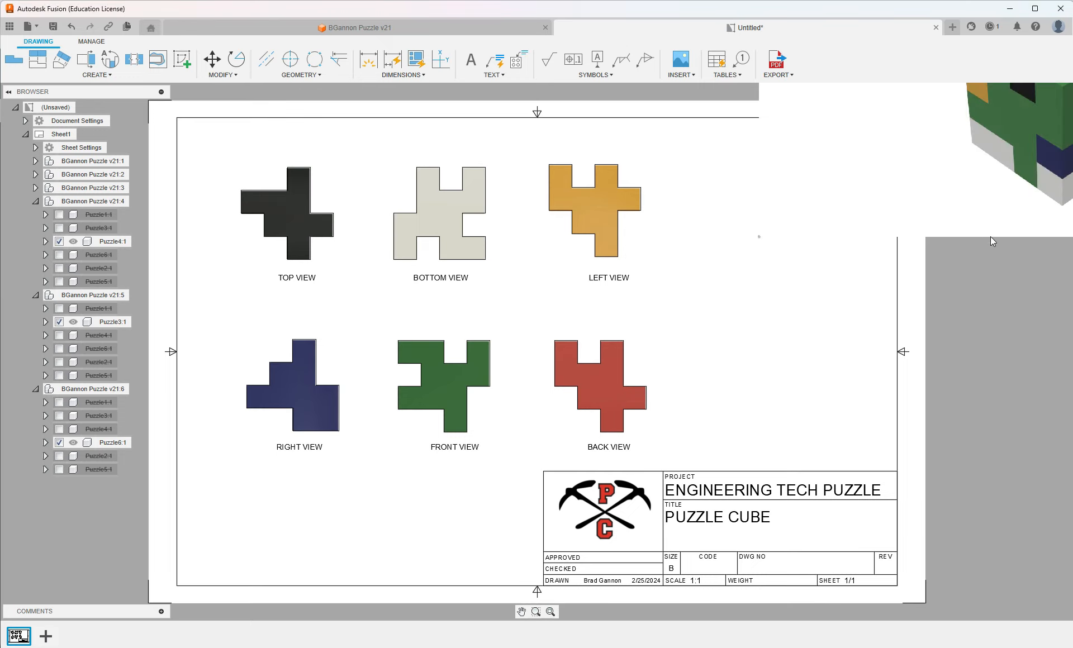
Step: Try to shrink the oversized cube image and fit it on the sheet by stretching its corner points
click(760, 236)
click(903, 195)
scroll(960, 182, down, 1)
scroll(960, 180, up, 1)
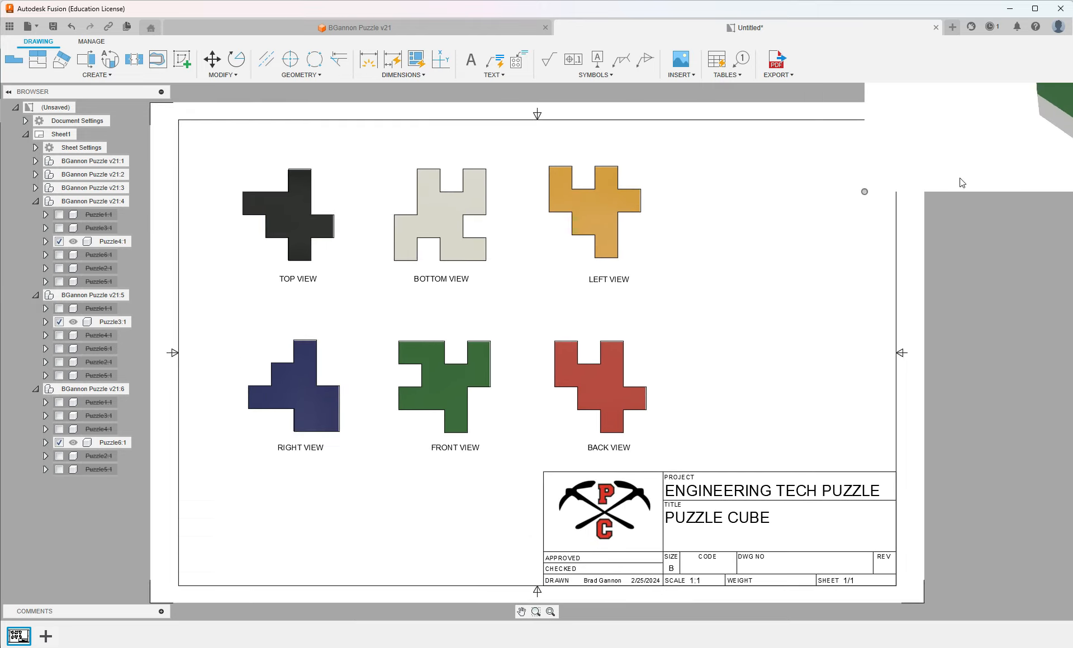
scroll(960, 180, down, 3)
drag(985, 163, 865, 237)
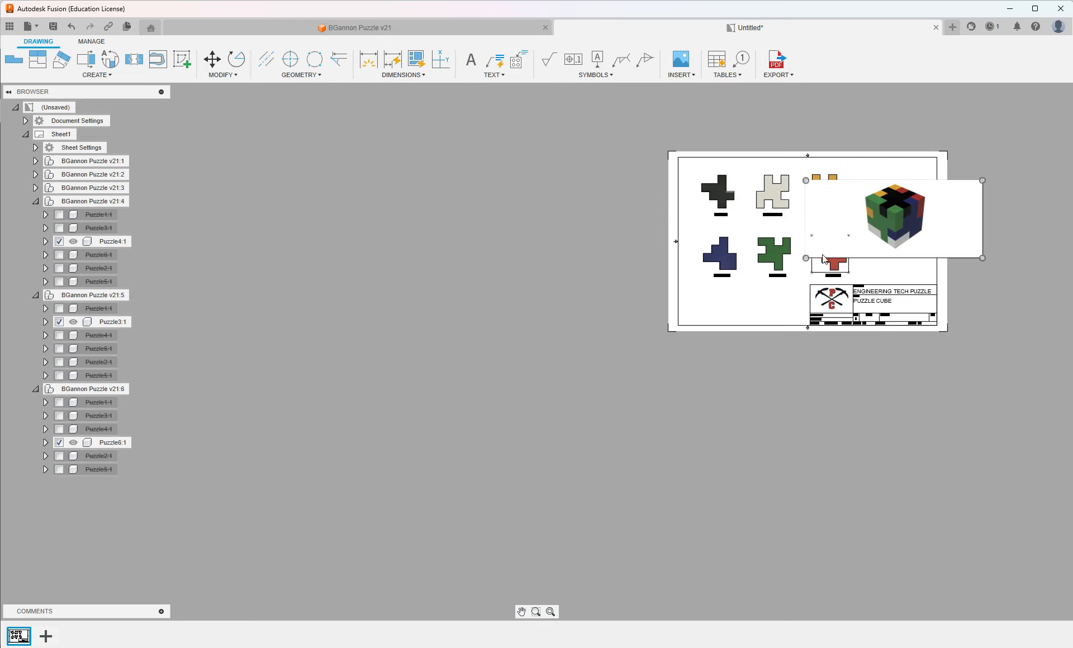
click(805, 258)
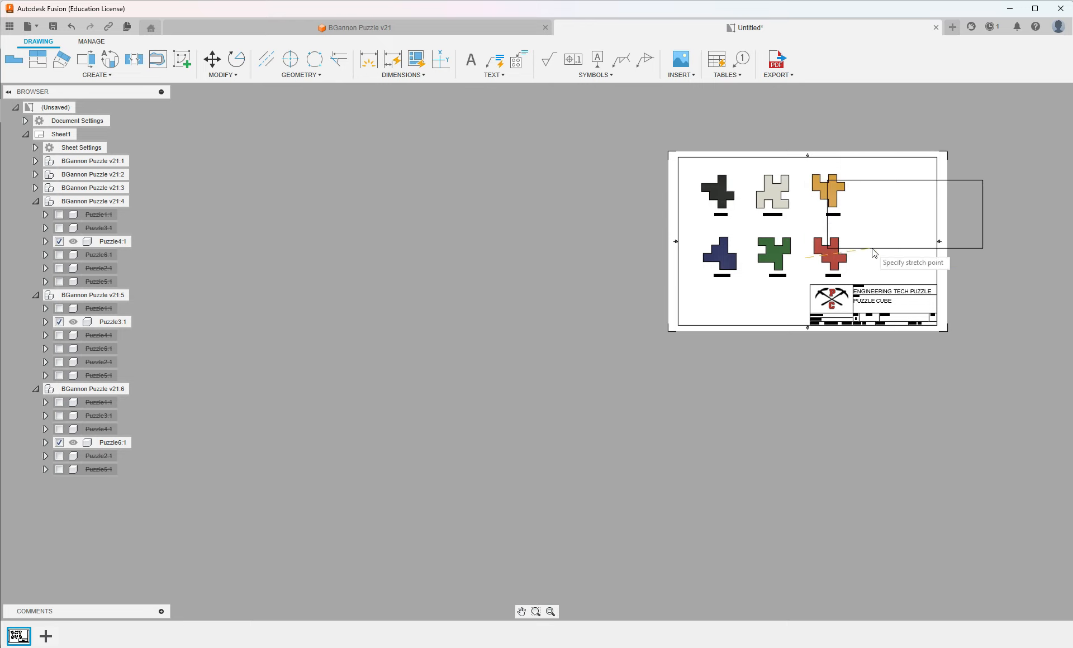
click(923, 224)
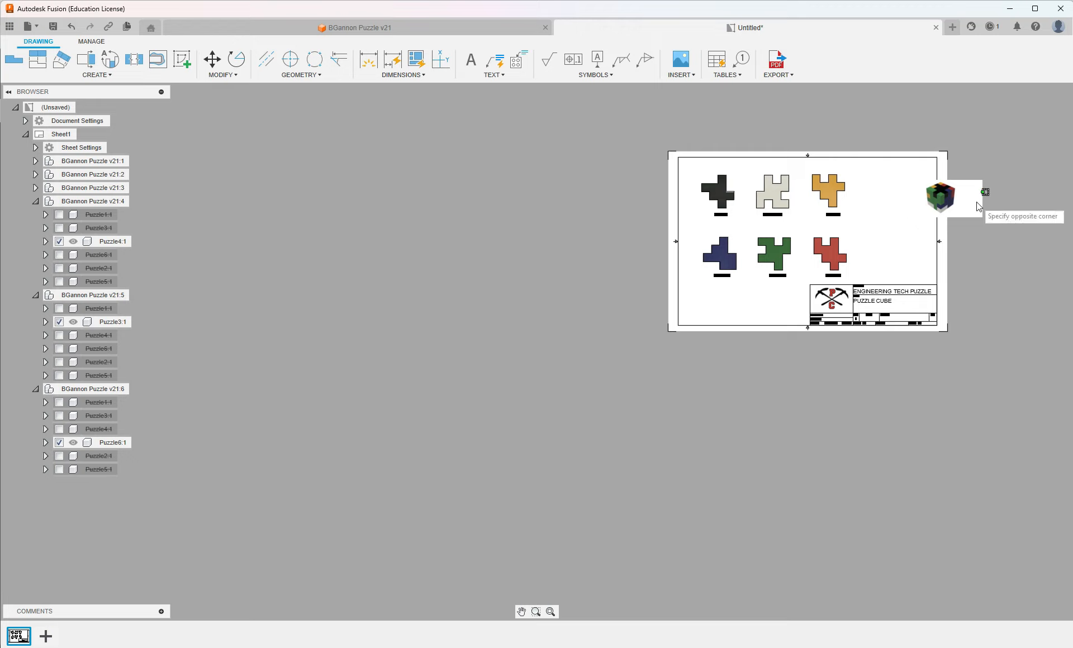
click(982, 219)
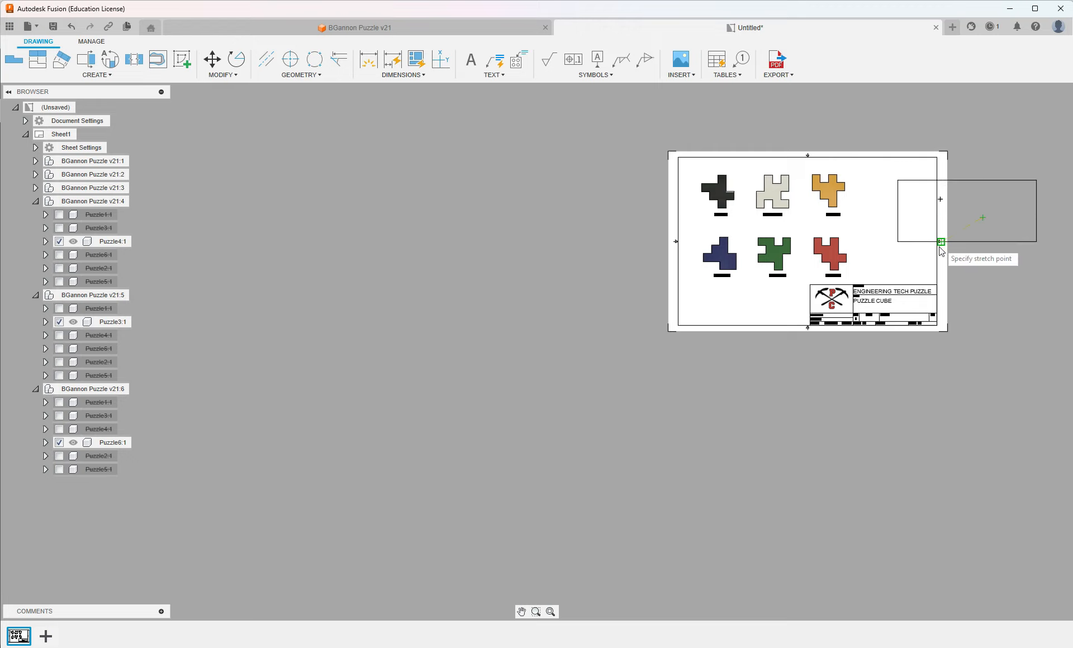
click(943, 245)
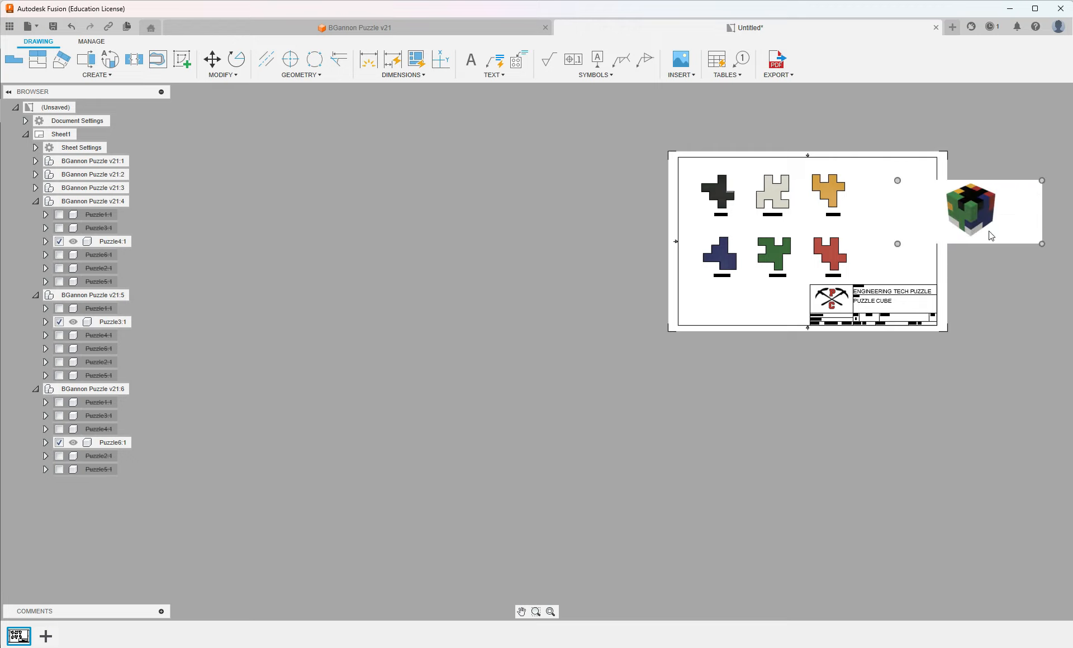
Step: Delete the oversized cube image from the drawing sheet
key(Delete)
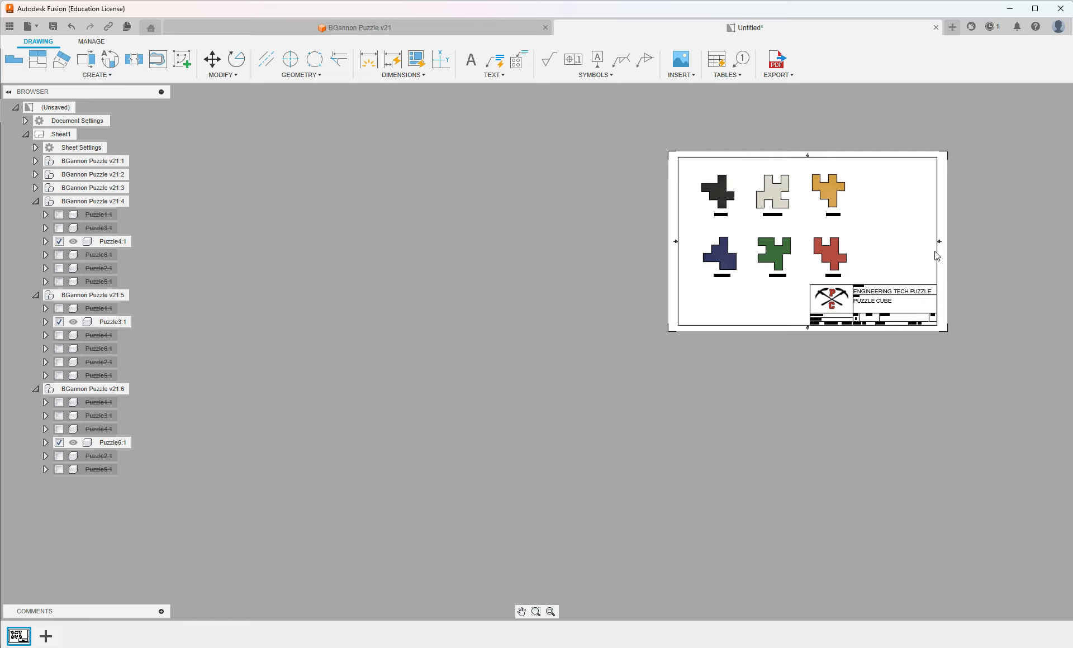
scroll(937, 256, up, 5)
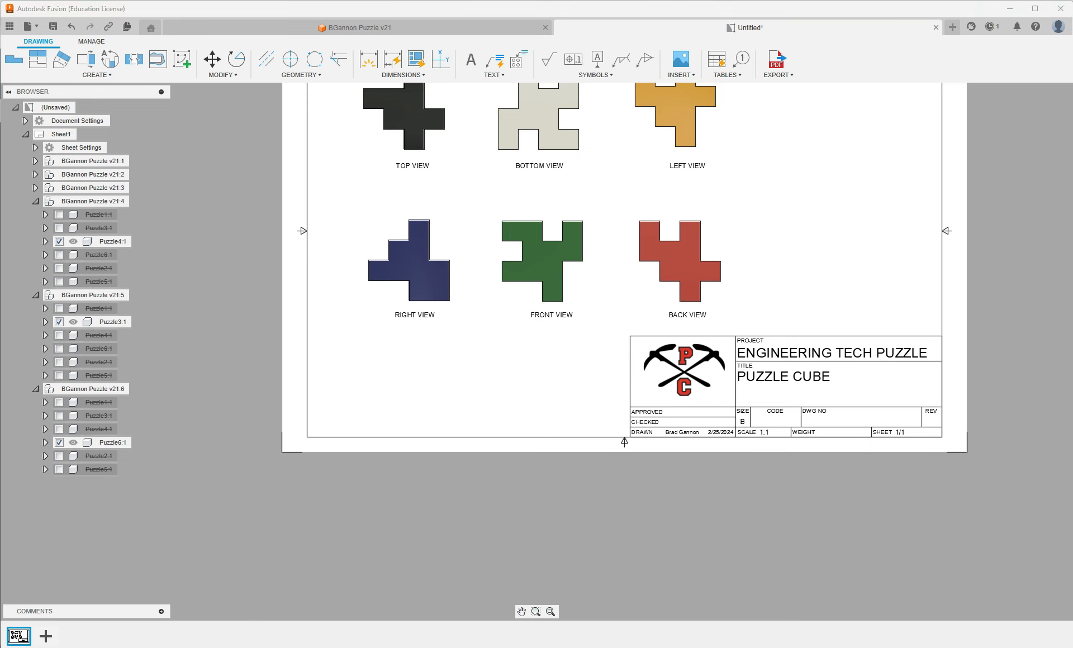
Step: Switch to File Explorer and open the rendered puzzle cube image from the desktop's Cubes folder
drag(0, 272, 682, 210)
double_click(576, 310)
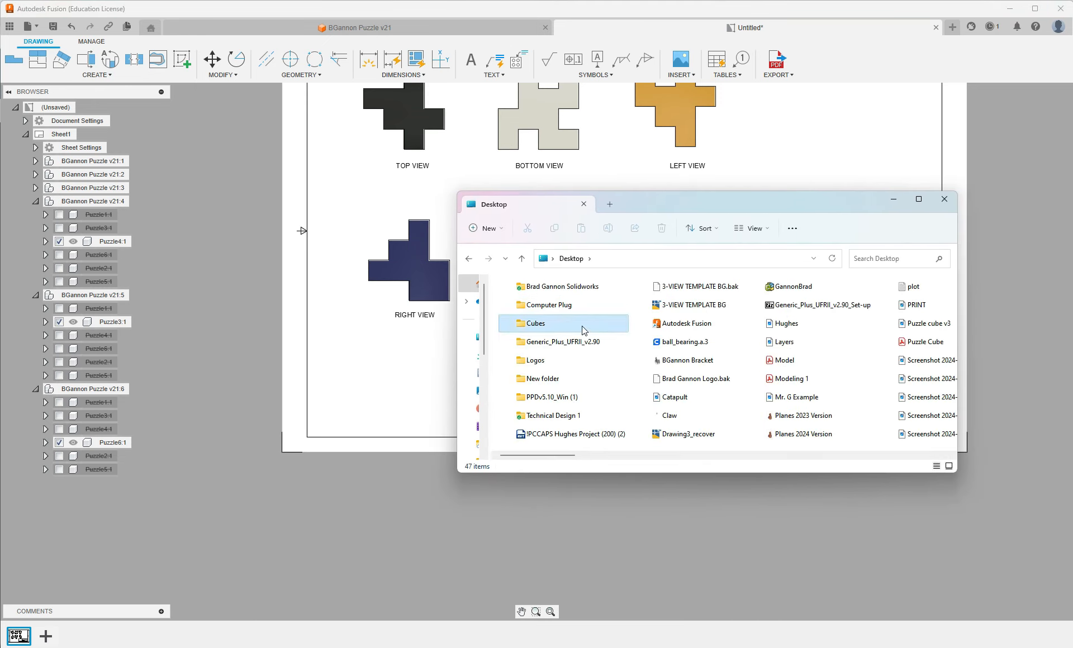
double_click(524, 323)
click(537, 326)
double_click(538, 324)
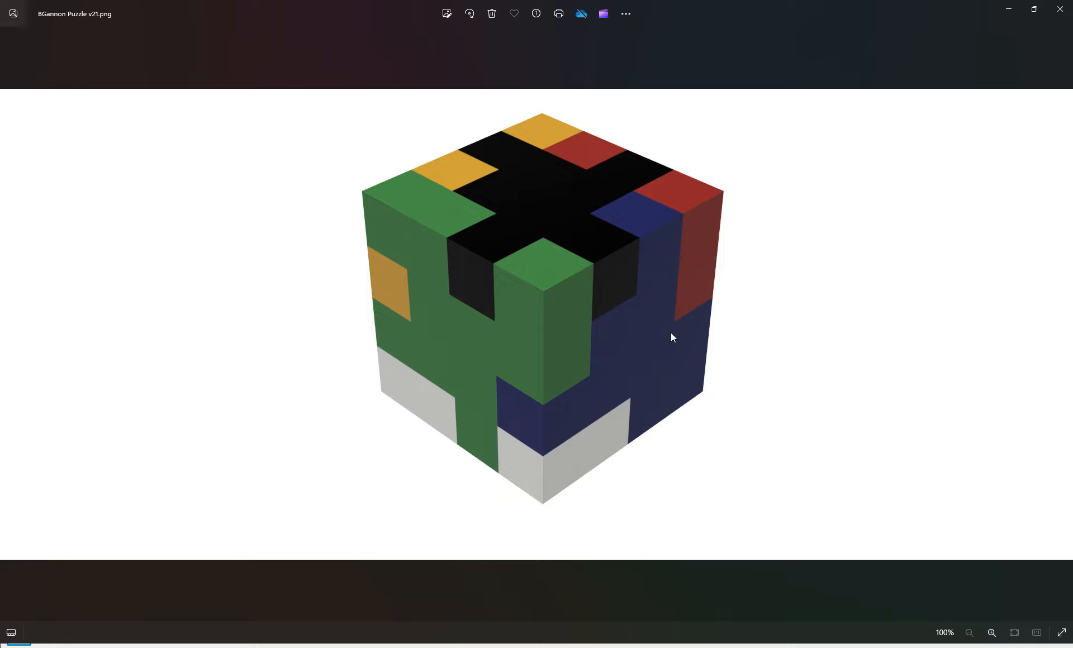
Step: Capture a rectangular screen snip cropped closely around the puzzle cube, excluding the wide white margins
key(super+shift+s)
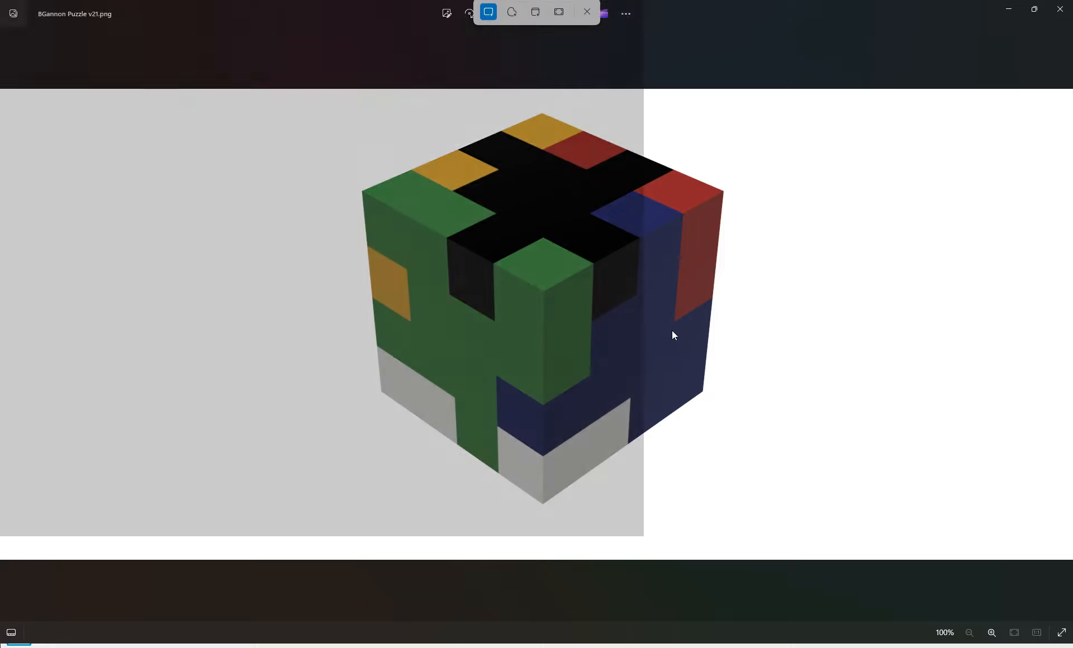
drag(323, 101, 798, 504)
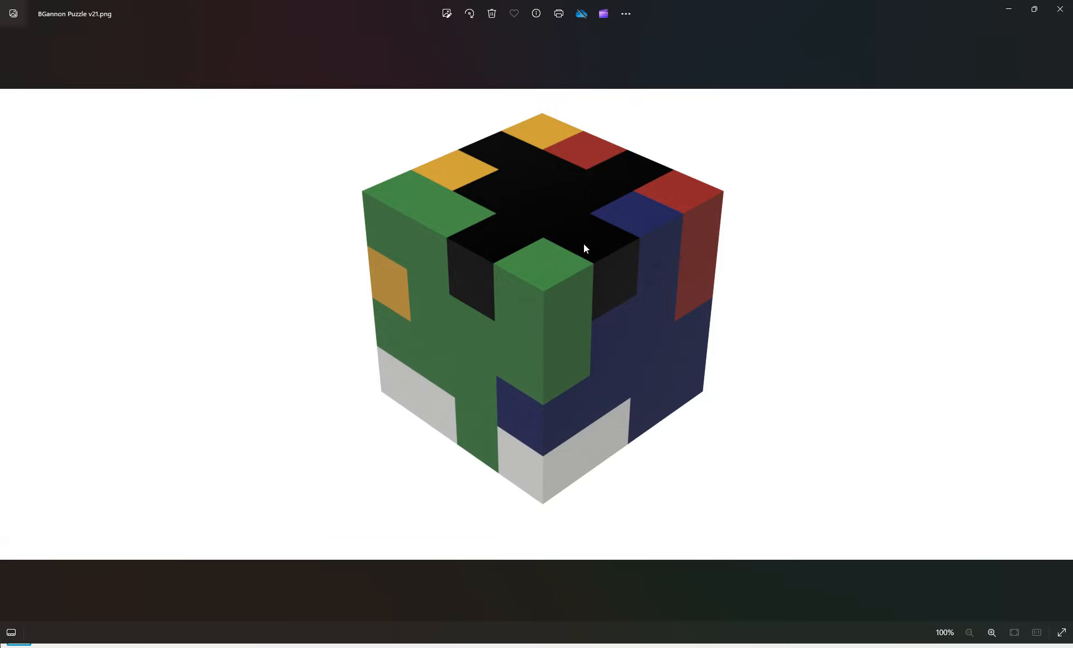
key(super+shift+s)
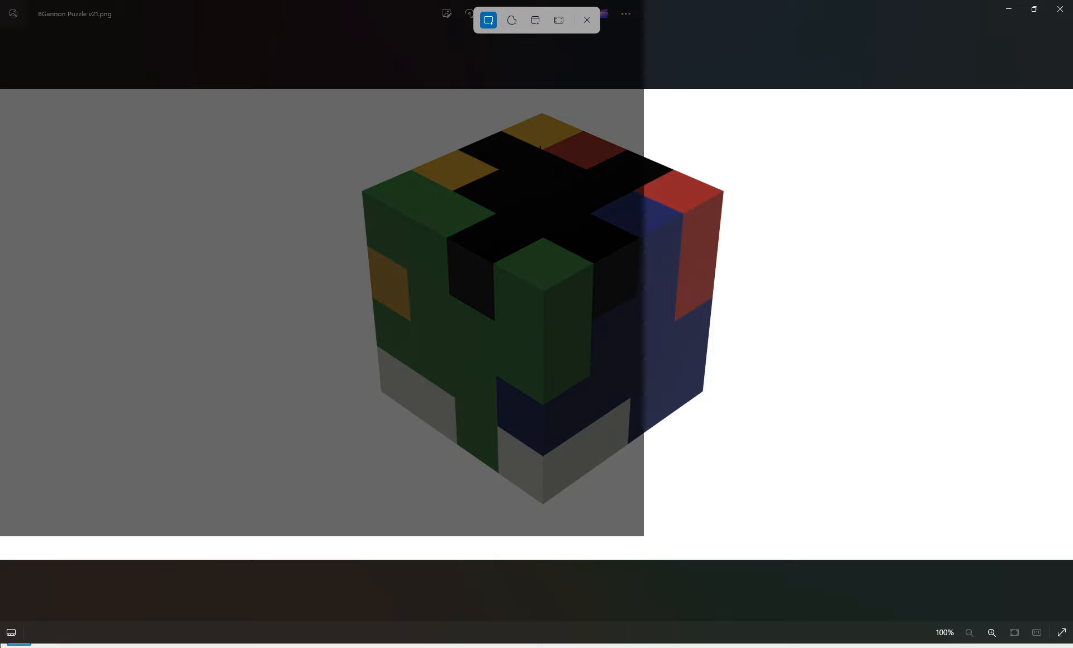
click(559, 20)
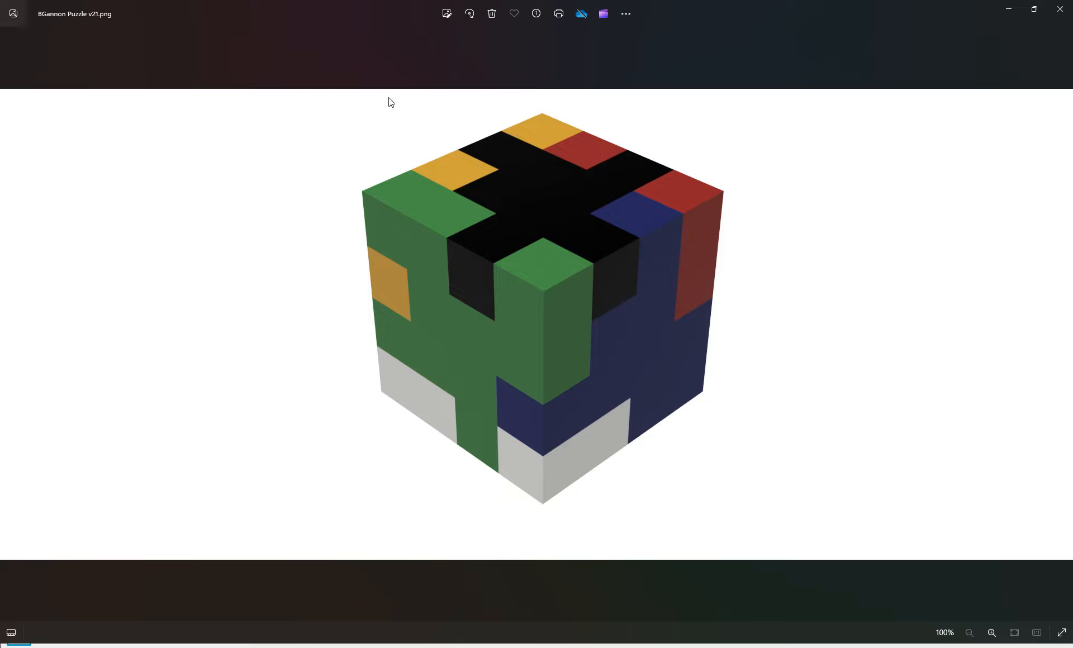
key(super+shift+s)
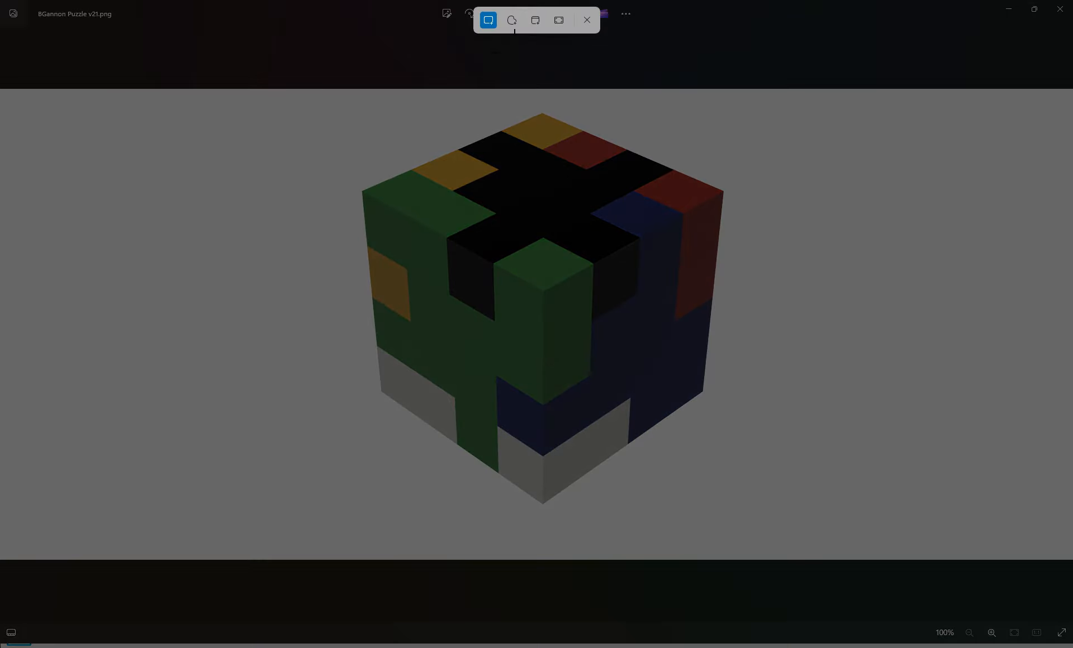
drag(340, 105, 762, 529)
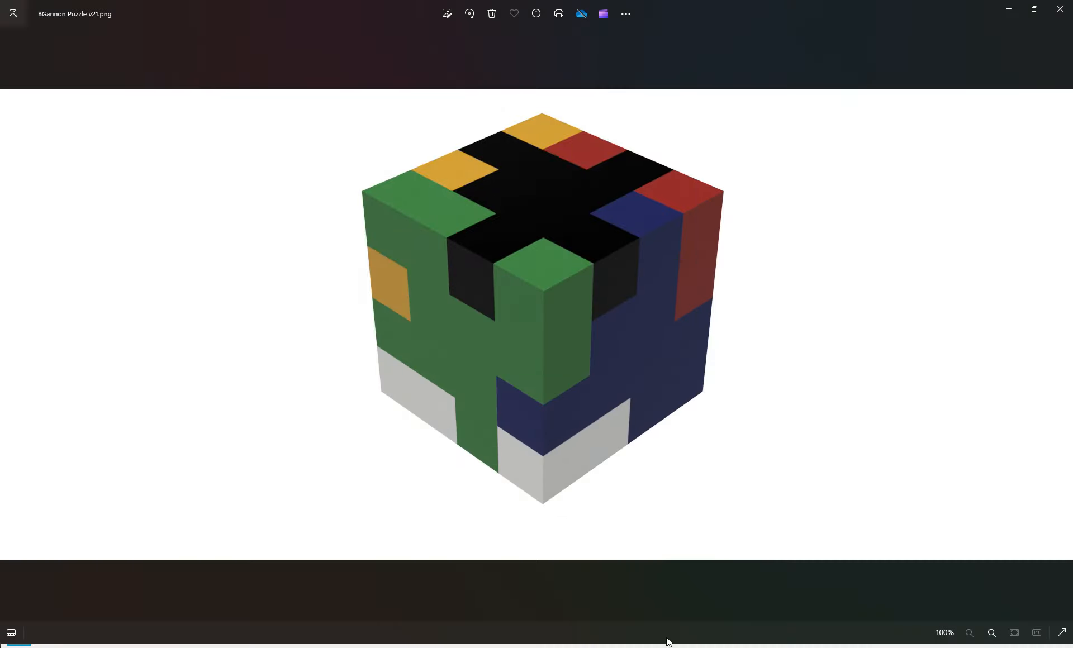
Step: Return to the Fusion drawing and open the captured cube snip from its notification in Snipping Tool
key(alt+Tab)
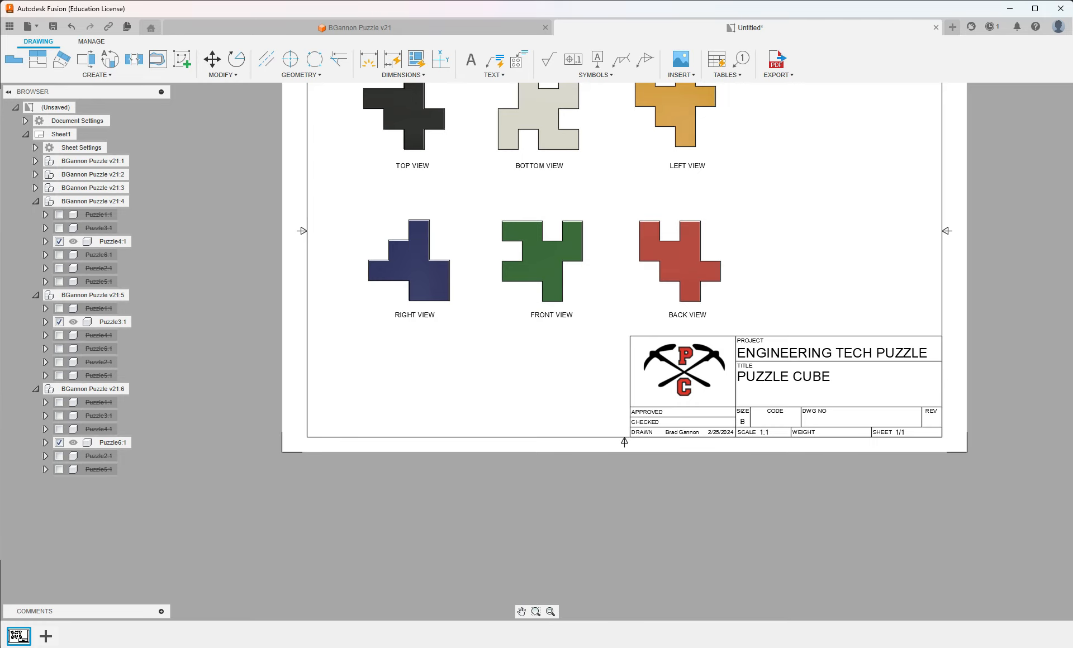
key(super+n)
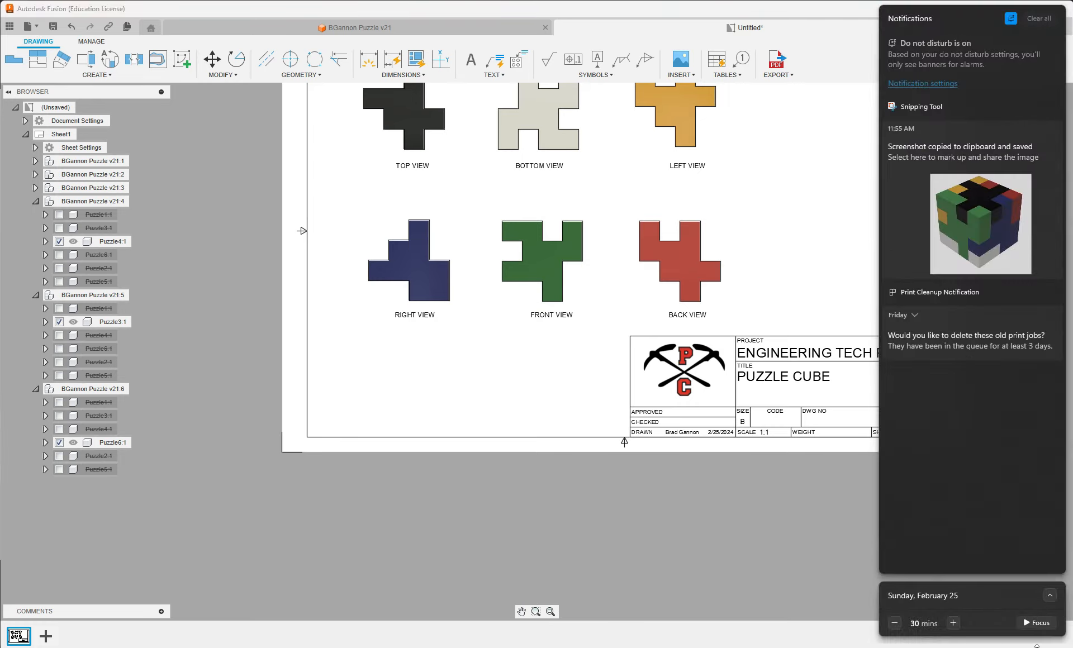
click(985, 235)
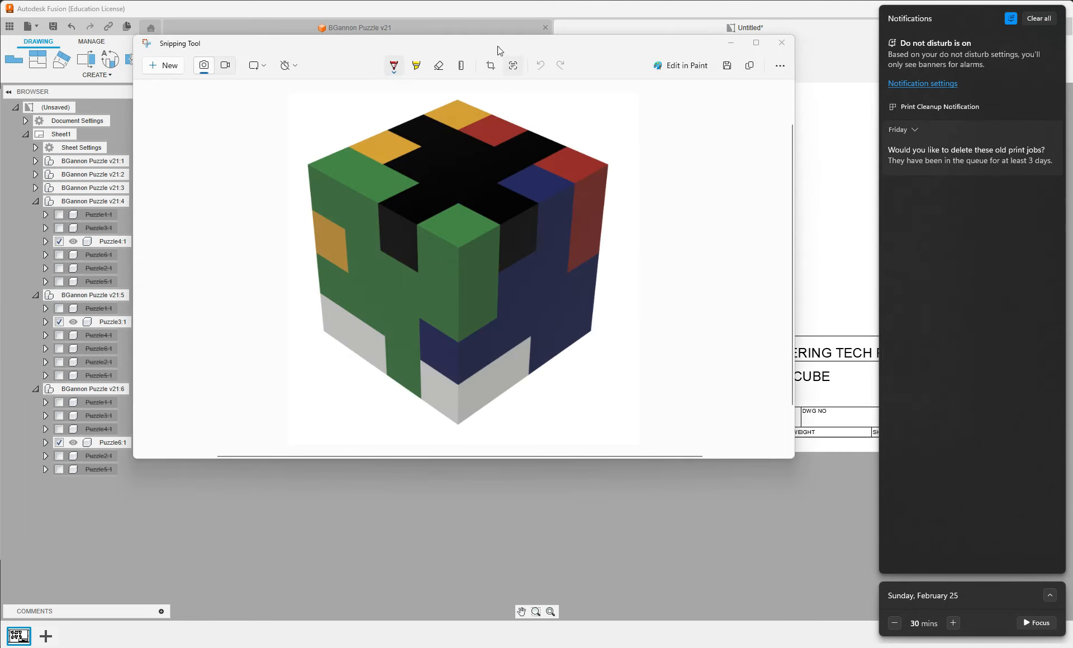
drag(625, 51, 613, 72)
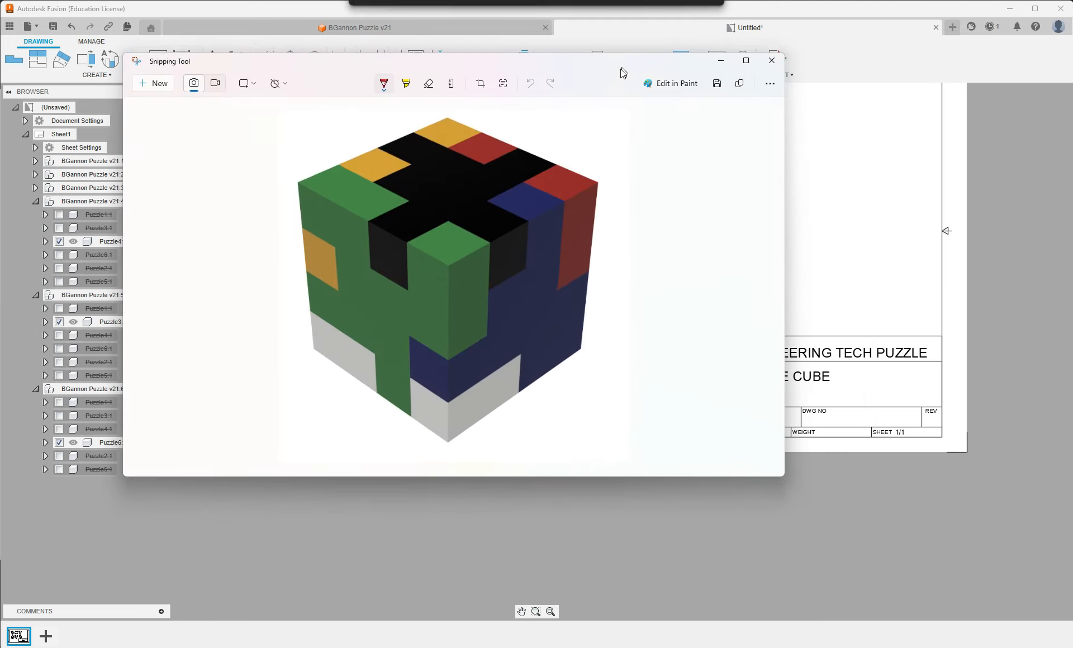
Step: Save the snip as a PNG named Cube Rendering in the desktop's Cubes folder and close Snipping Tool
click(715, 86)
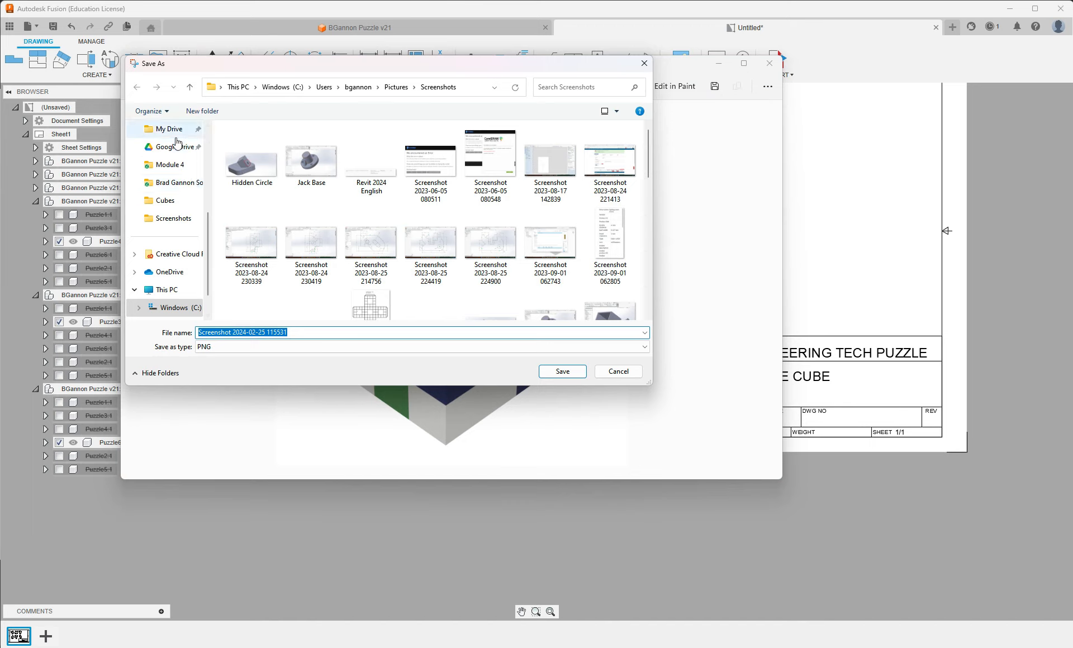
scroll(171, 146, up, 2)
scroll(167, 143, up, 2)
click(168, 164)
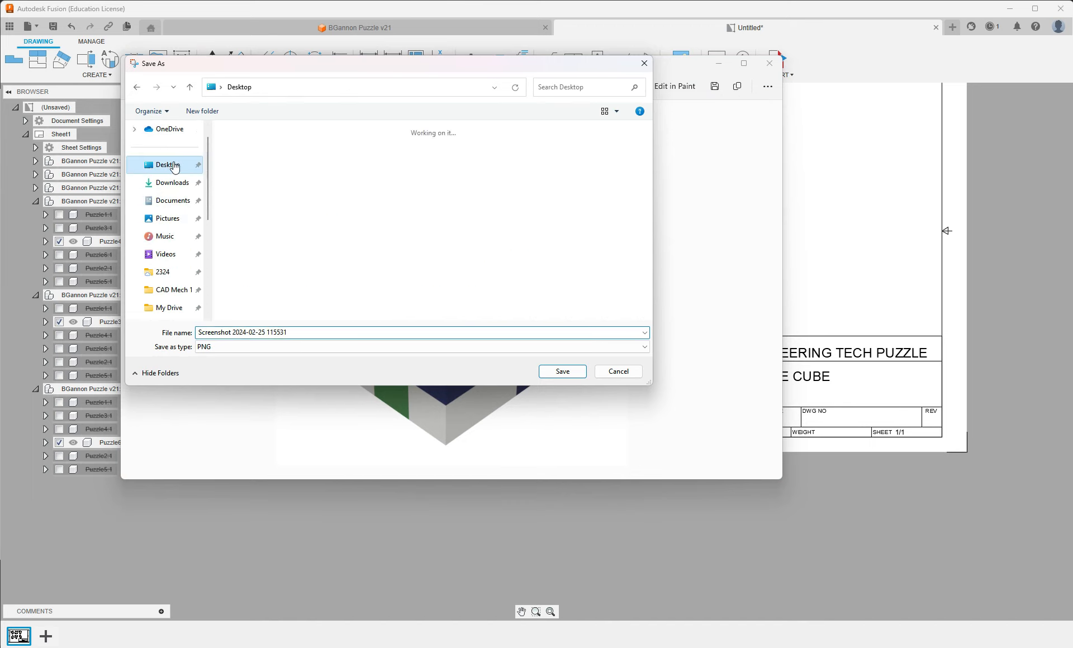
click(304, 332)
text(cUB)
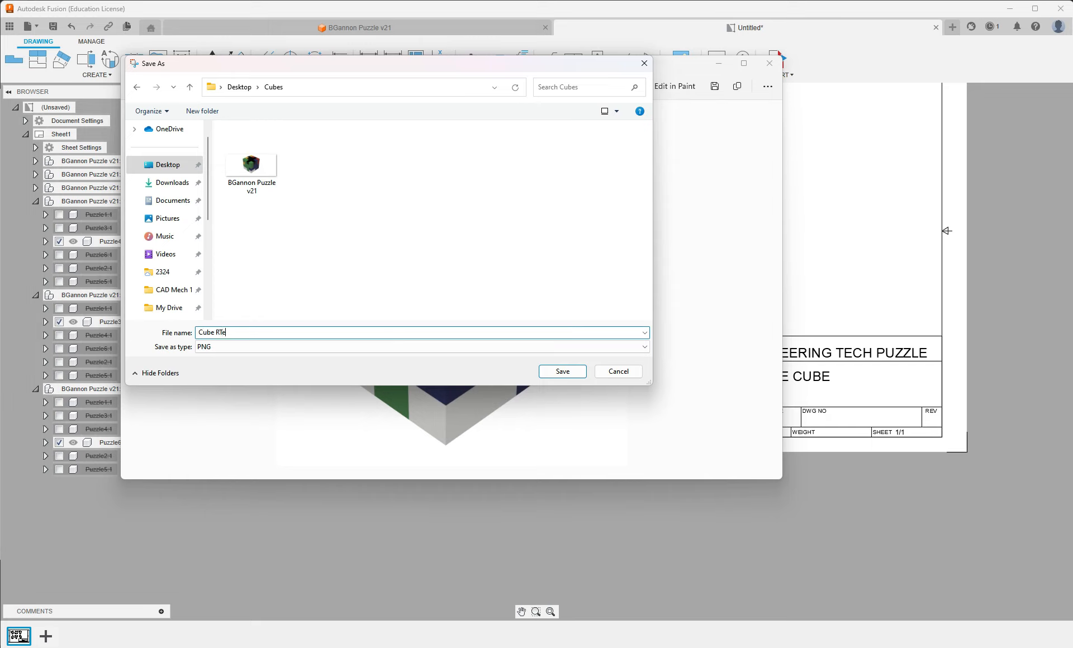
key(Return)
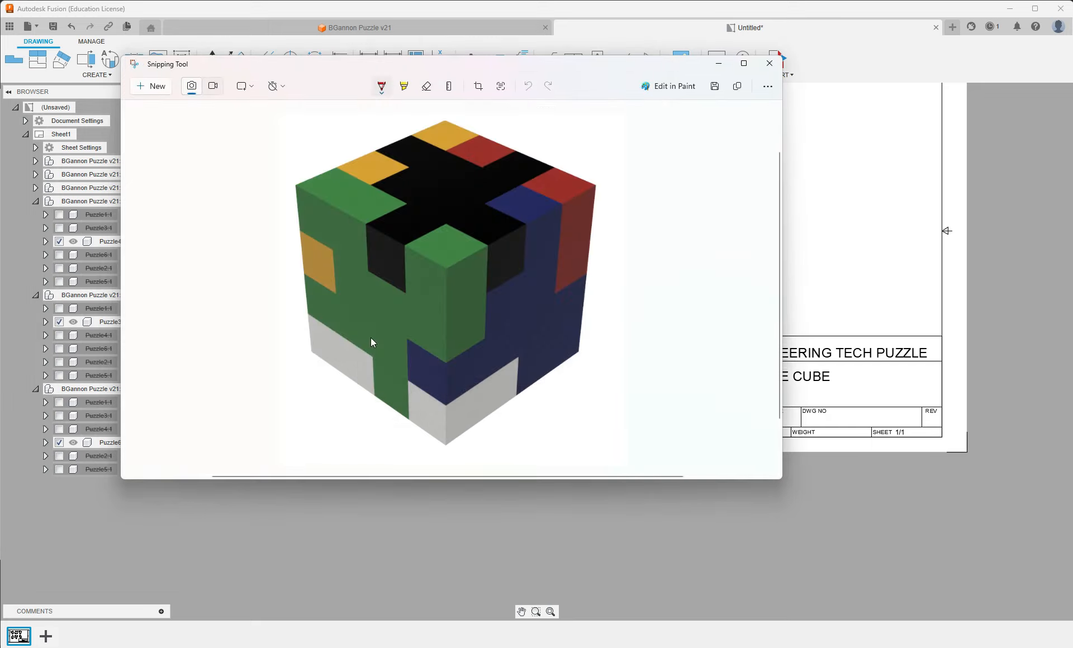
click(769, 64)
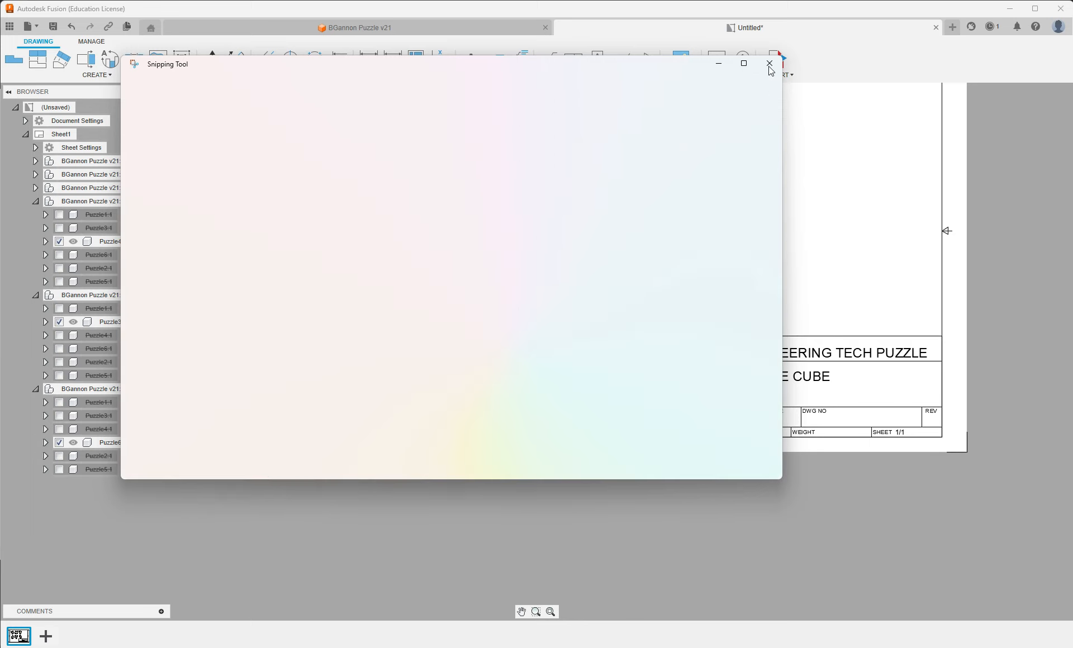
Step: Insert the Cube Rendering image from the Cubes folder and place it in the blank area beside the LEFT VIEW piece
scroll(745, 232, down, 4)
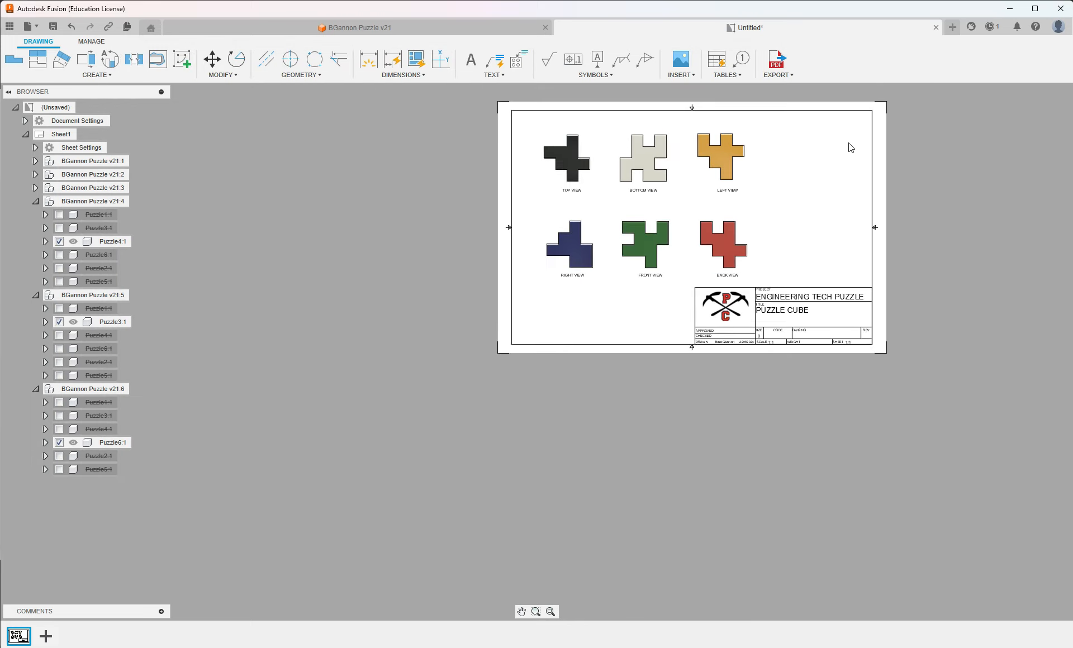
scroll(850, 146, up, 1)
click(681, 59)
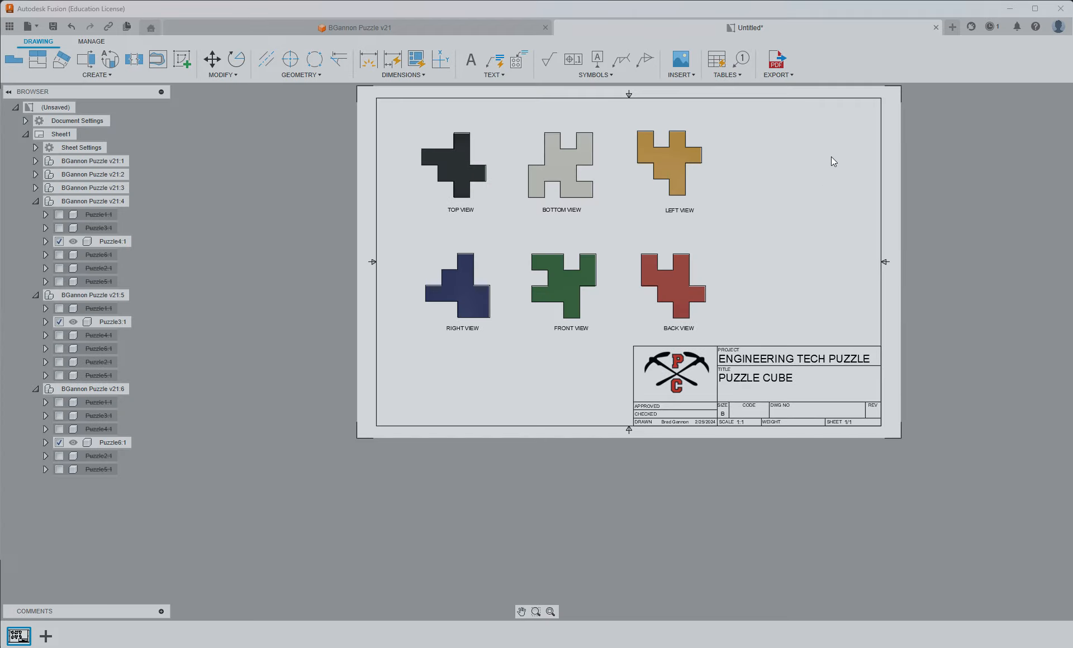
click(385, 441)
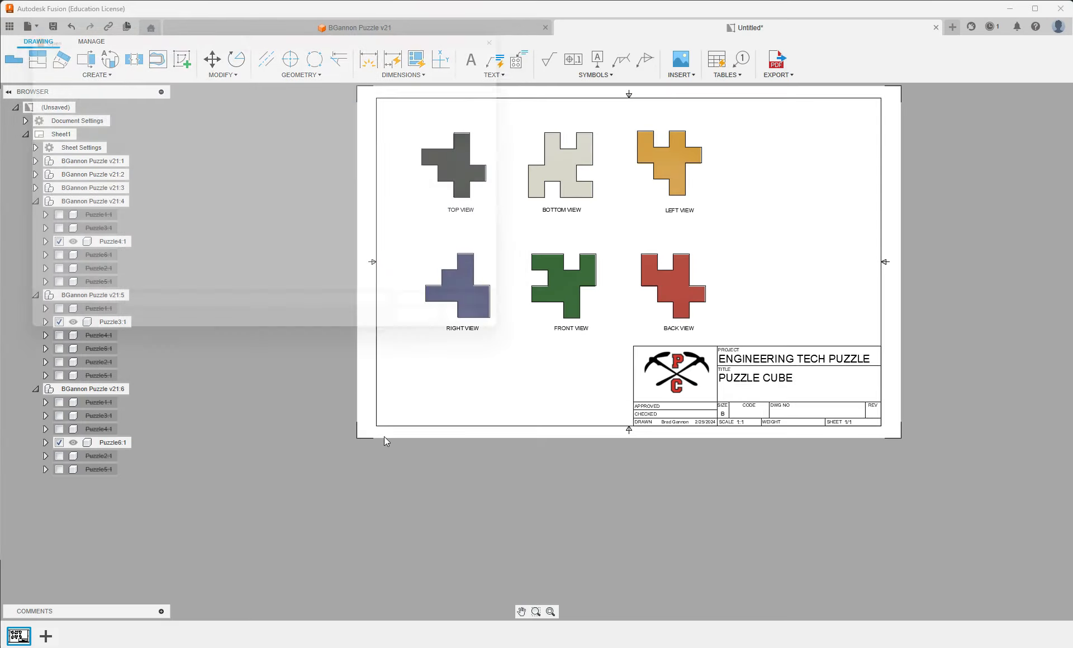
click(215, 124)
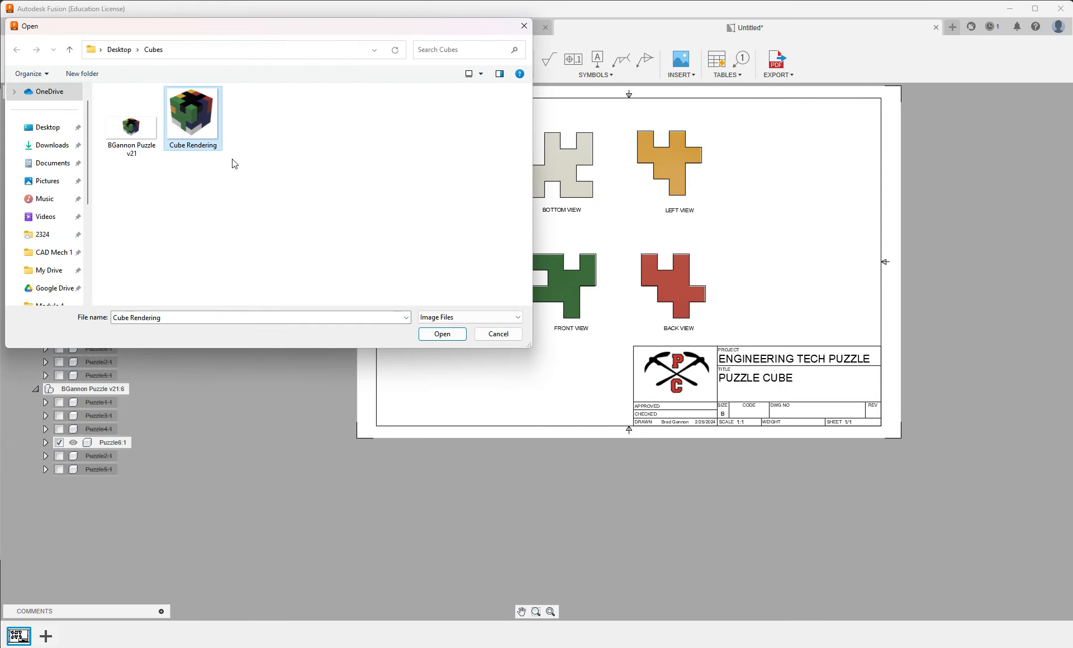
click(441, 334)
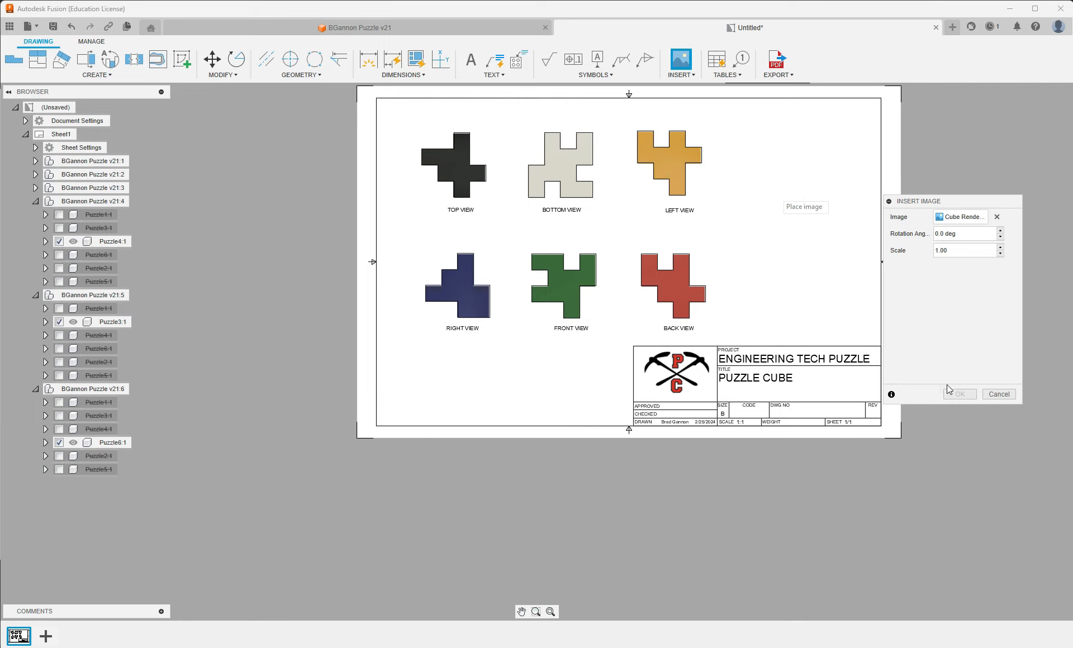
click(787, 192)
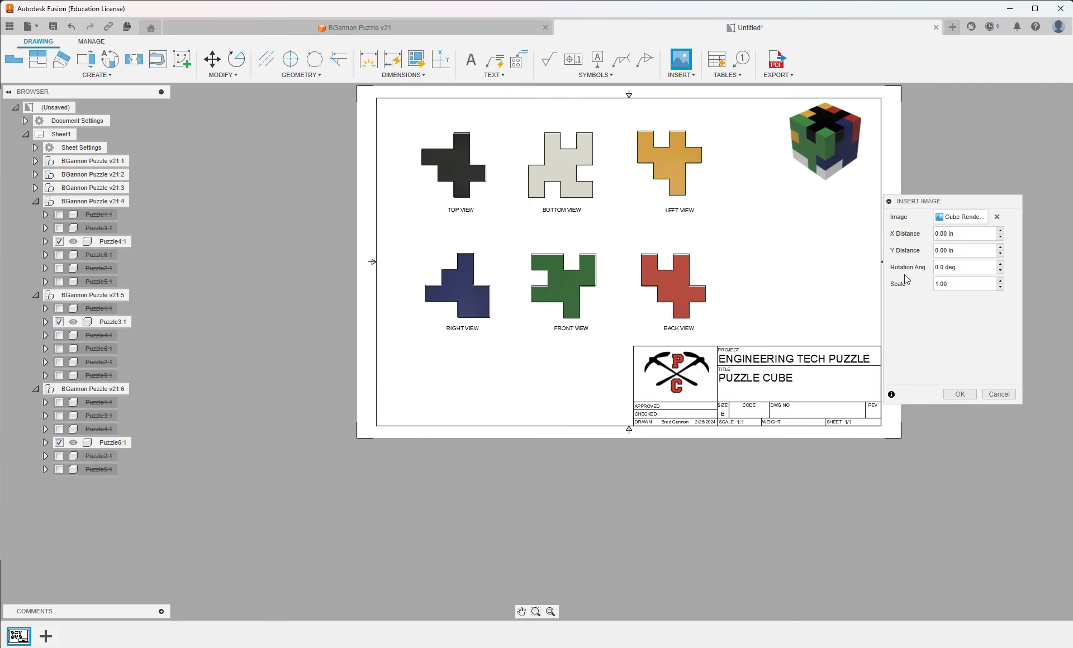
Step: Set the inserted cube image's scale to 1.5 and its Y distance to -0.60 in, and finish the insertion
text(1.5)
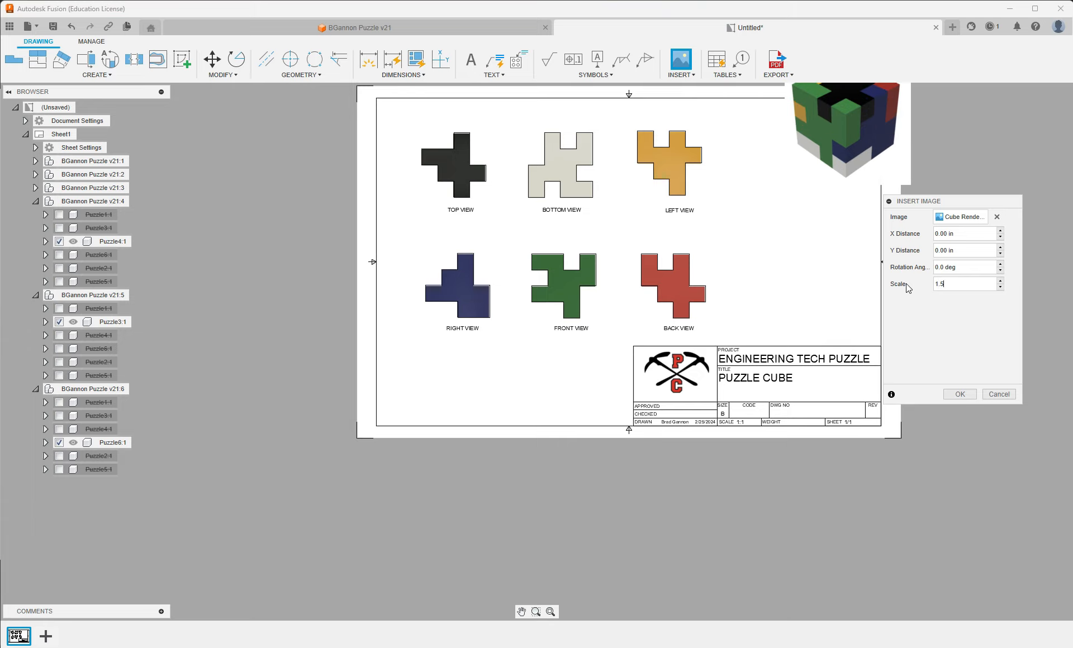
click(999, 254)
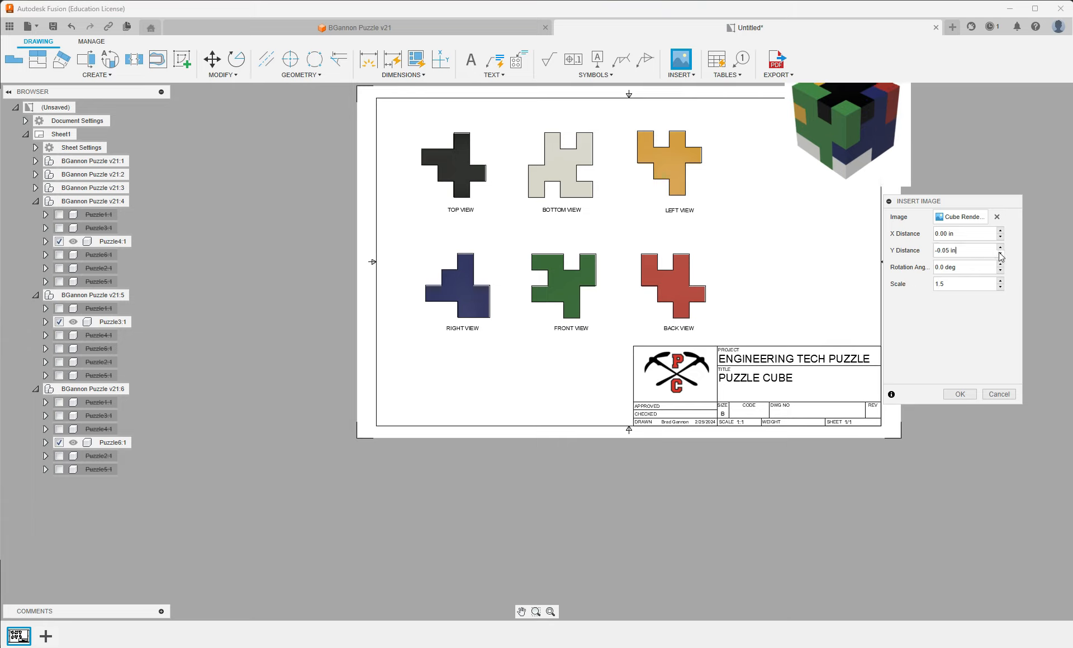
click(999, 254)
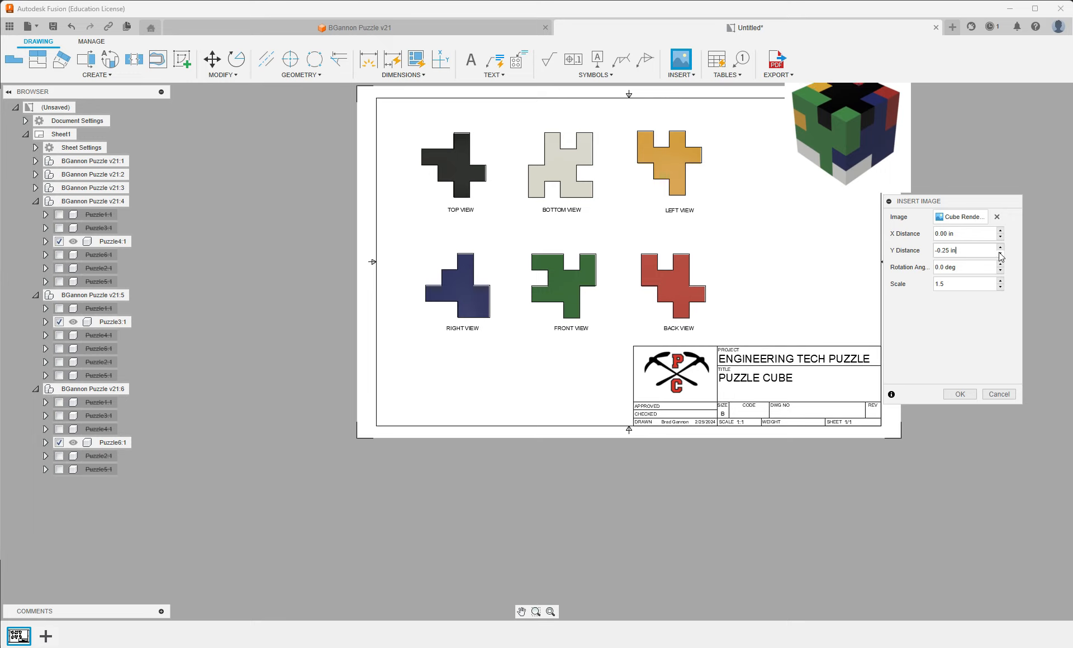
click(999, 255)
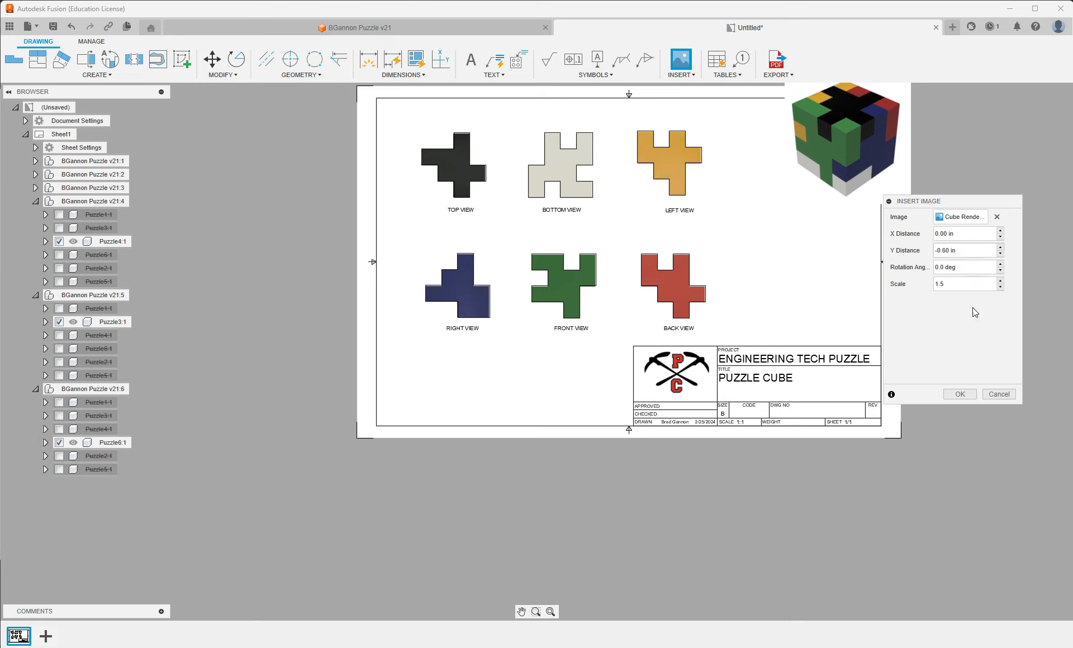
click(960, 394)
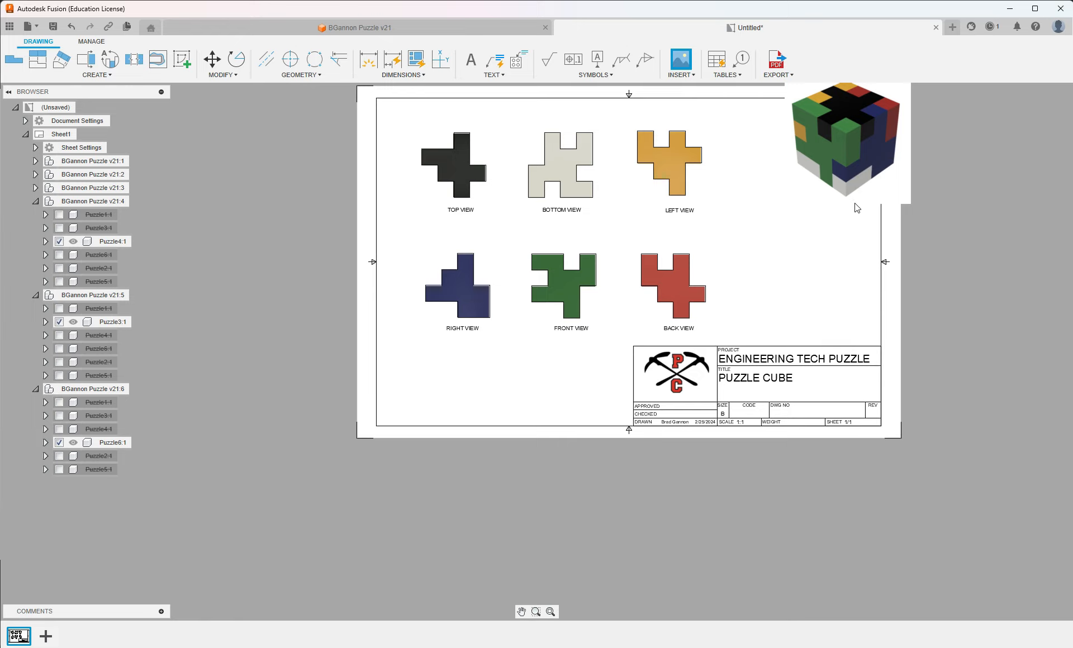
Step: Move the cube image by its corner inside the sheet border, into the blank area above the title block beside the LEFT VIEW piece
click(899, 203)
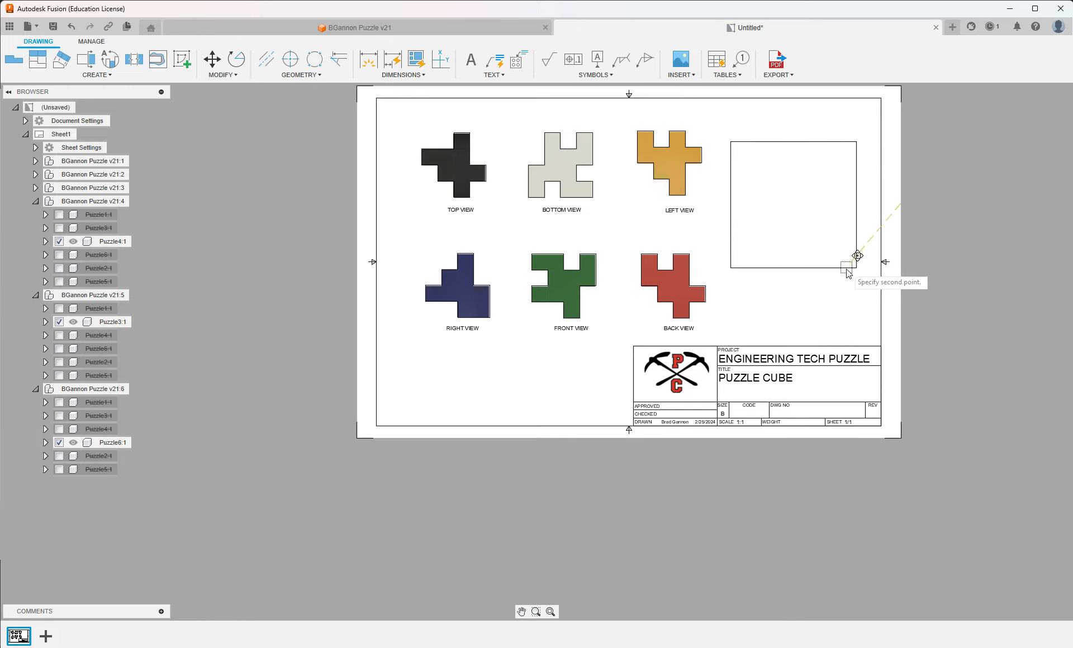
click(848, 277)
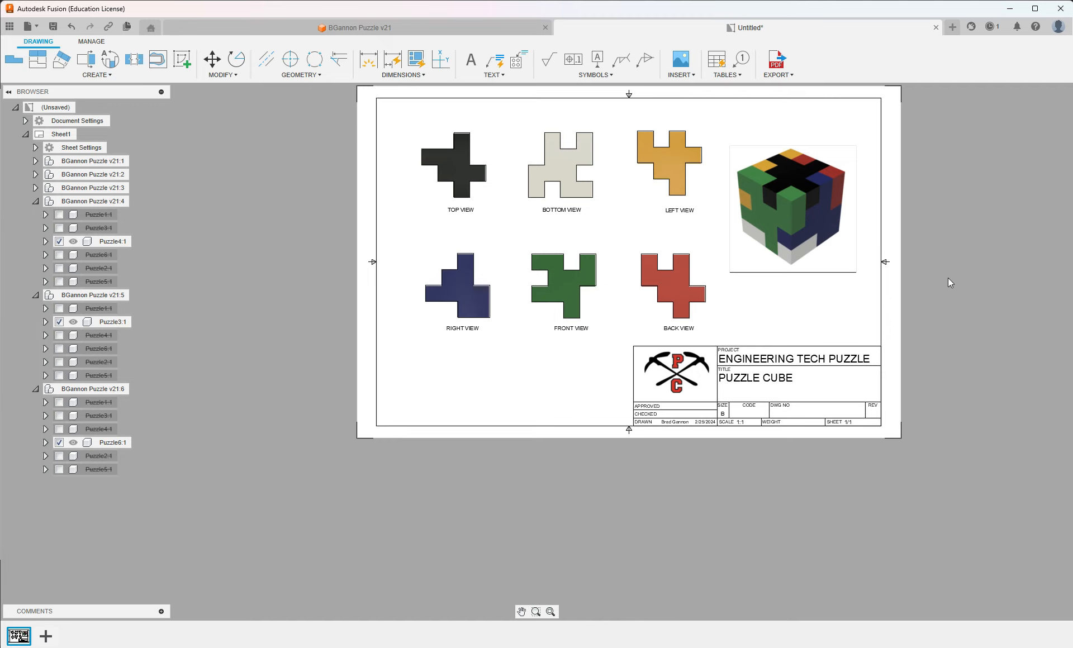
scroll(941, 311, down, 1)
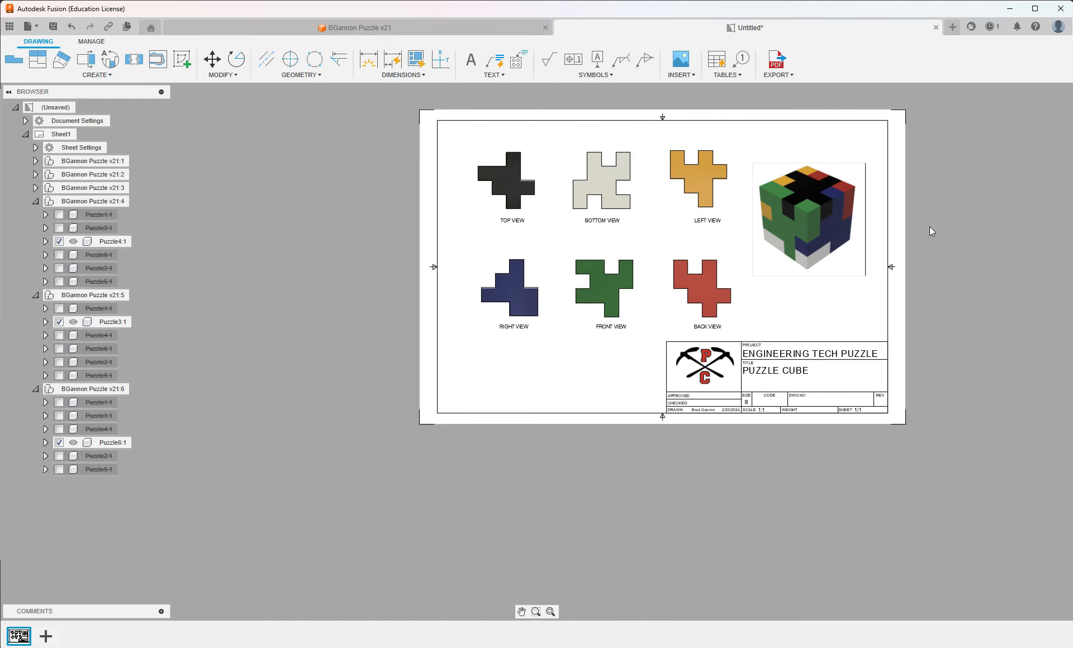
scroll(930, 226, up, 1)
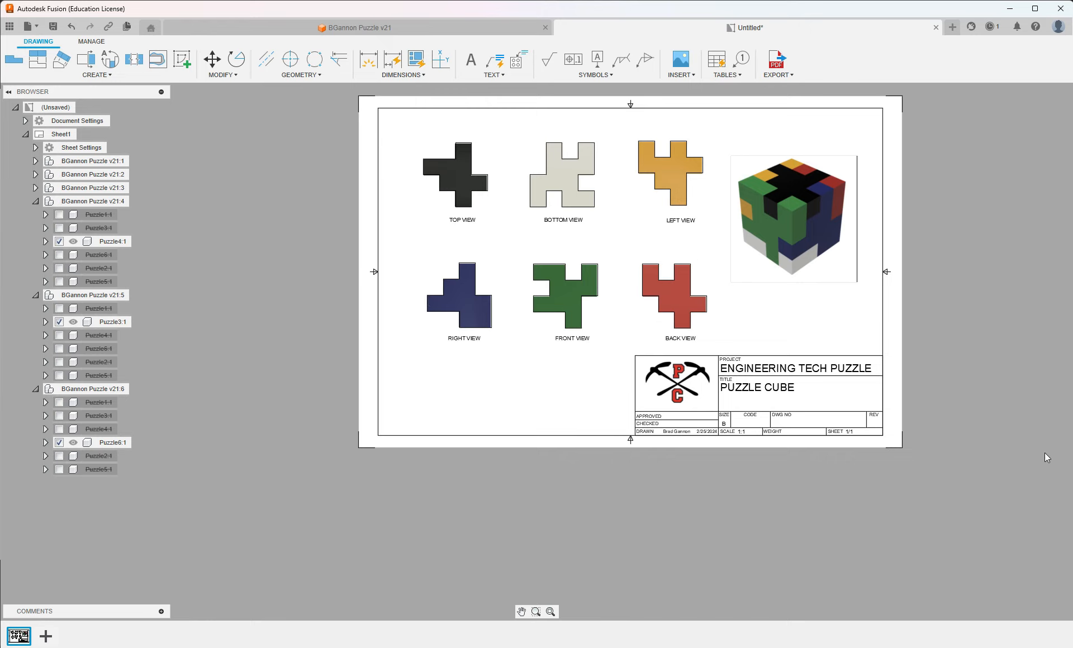
Step: Export all sheets as a PDF named Final Drawing BG to the desktop's Cubes folder, with Open PDF and Lineweights enabled
click(778, 75)
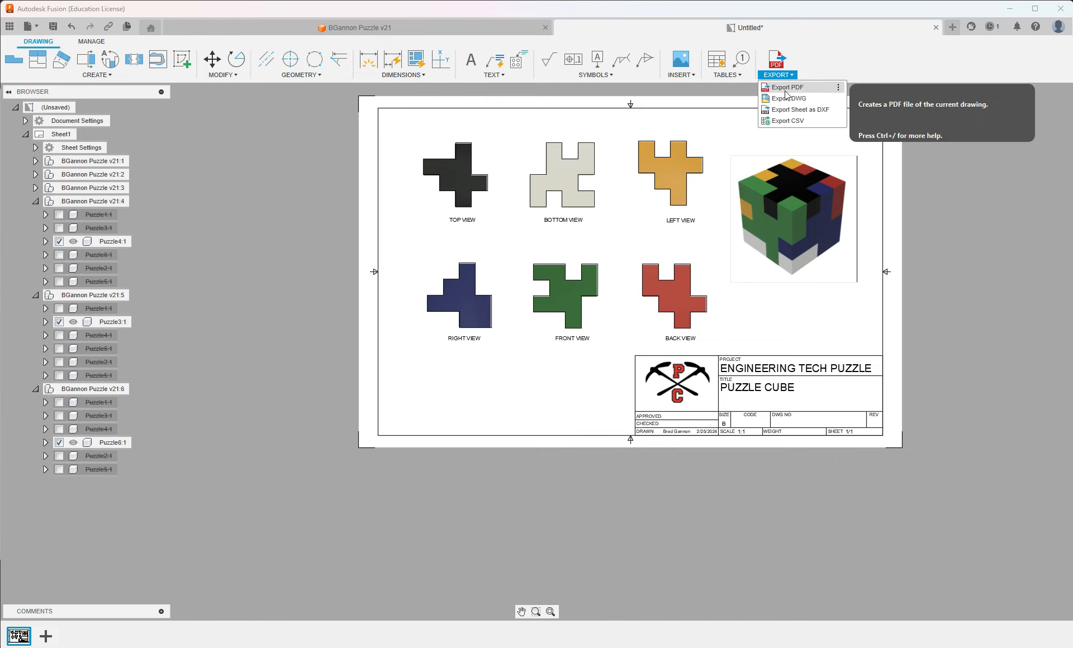
click(788, 87)
click(985, 124)
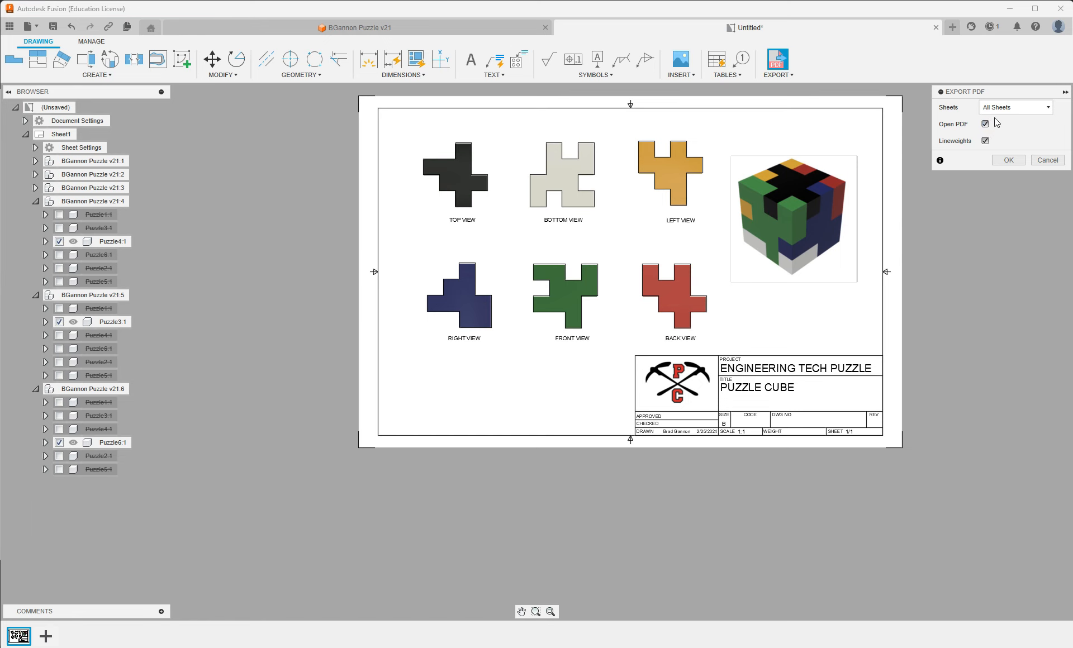
click(1008, 160)
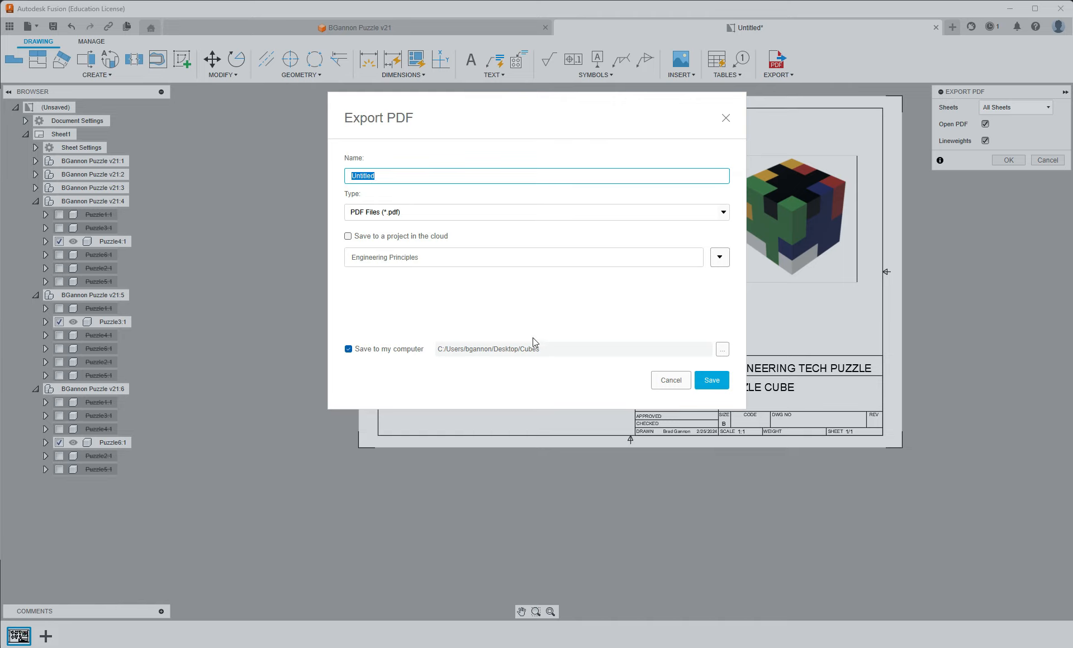
text(Final Drawing)
key(Return)
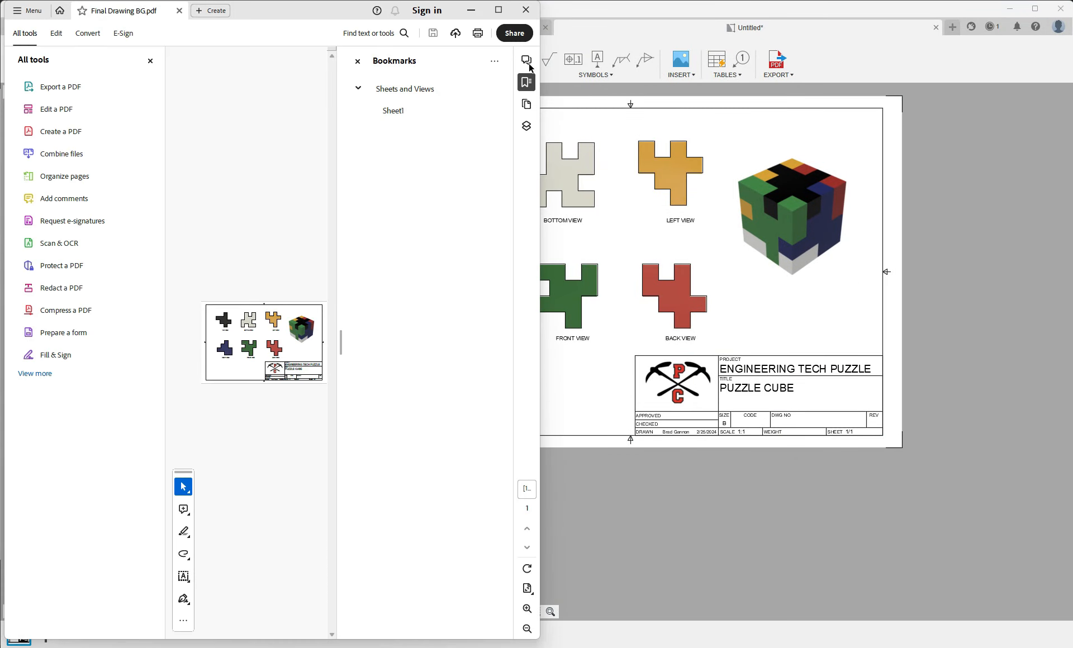
Step: Examine the exported PDF in a maximized Acrobat window, with the All tools pane closed and the pop-up dismissed
click(499, 10)
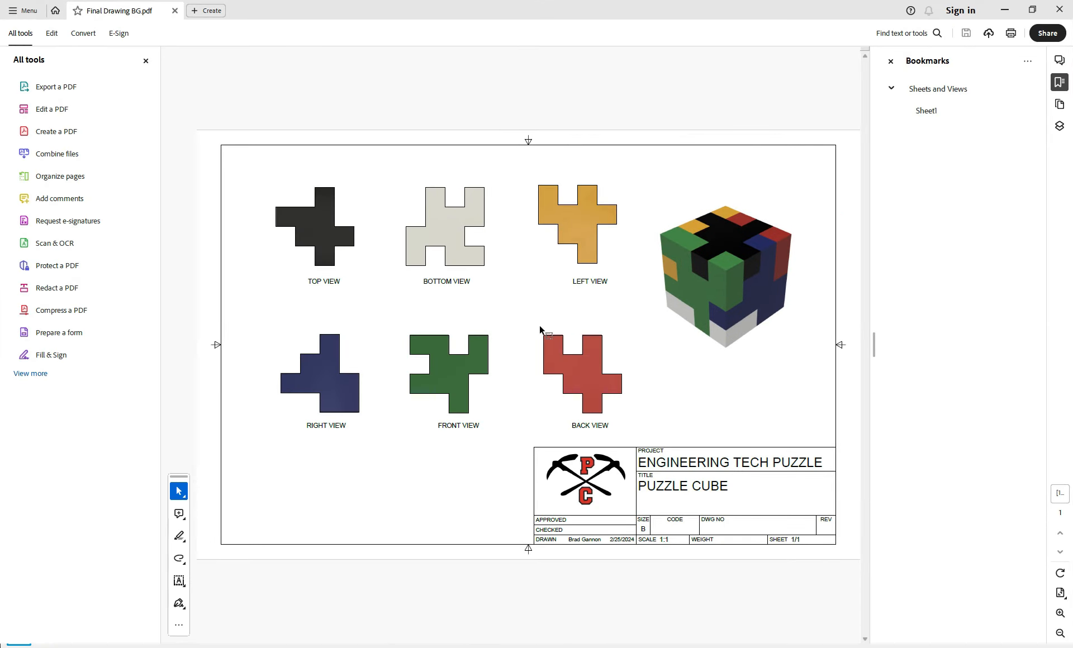
click(146, 60)
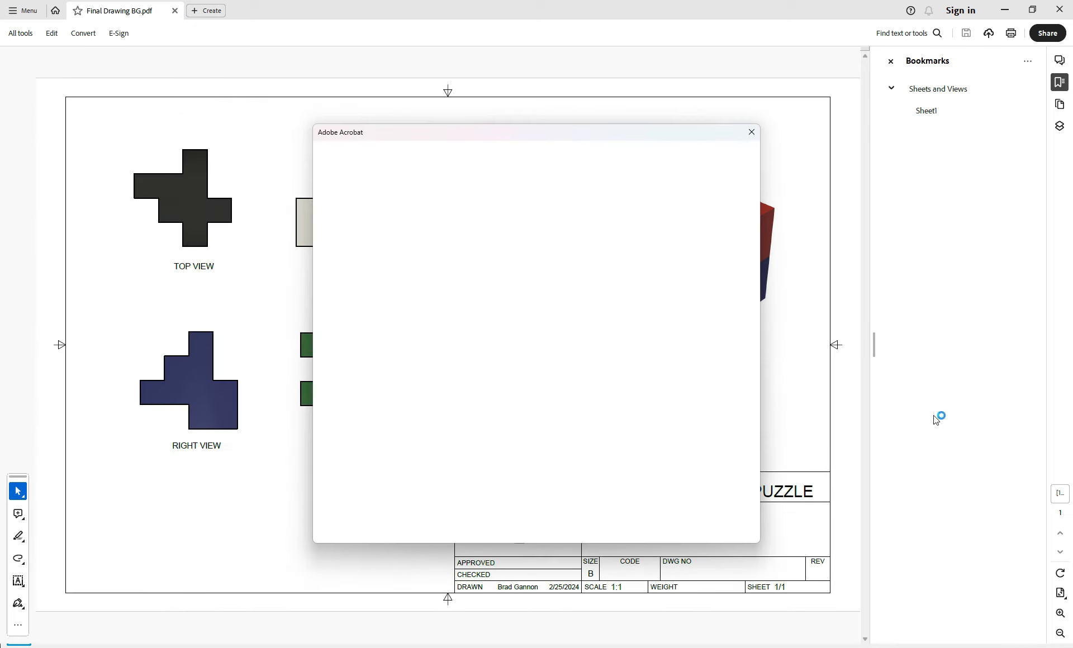
click(752, 131)
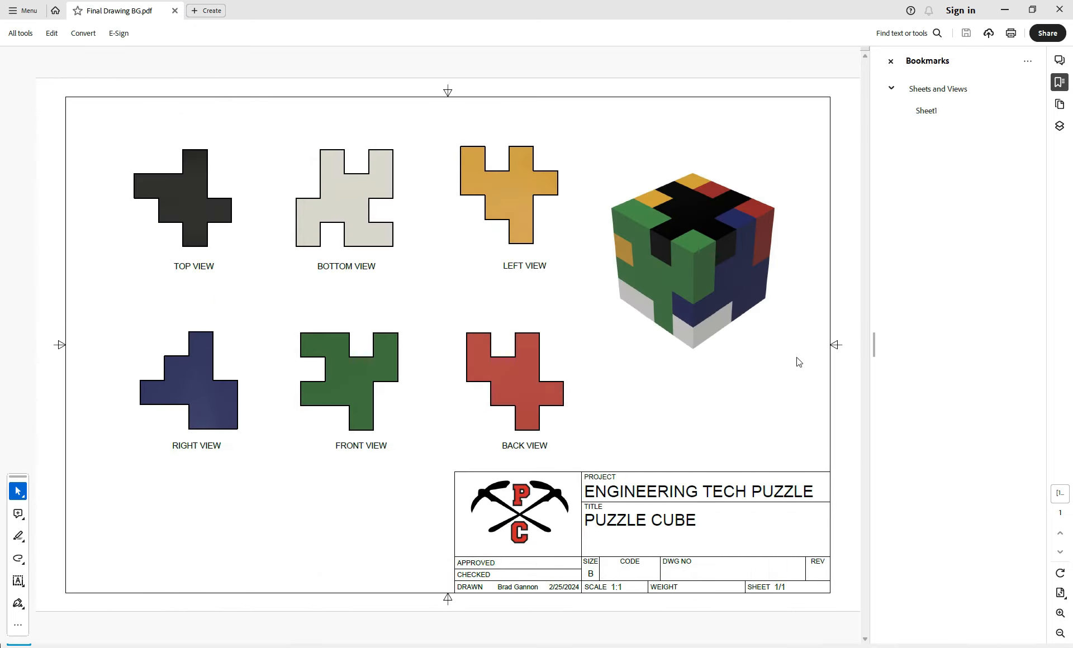